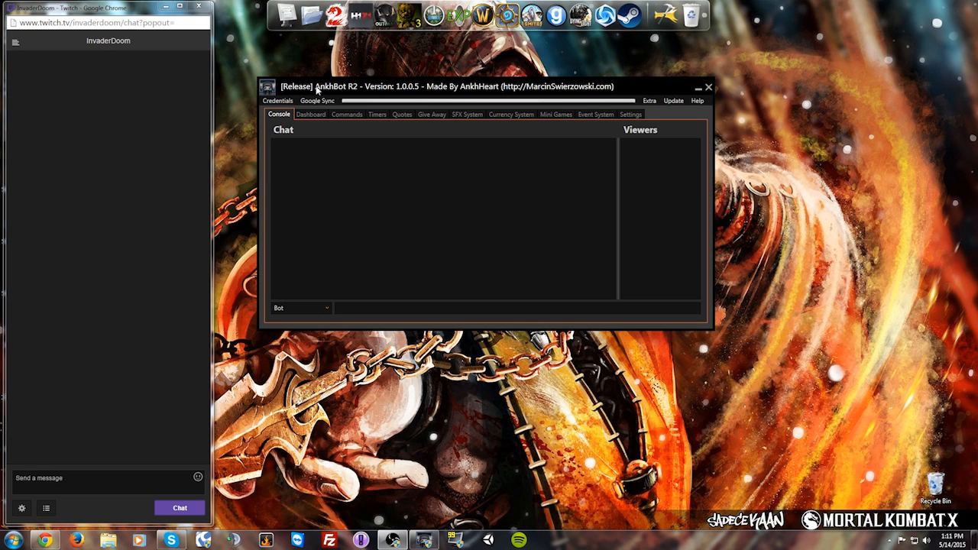
Step: Enter the bot account name and the streamer's channel in the Bot Login form
click(280, 102)
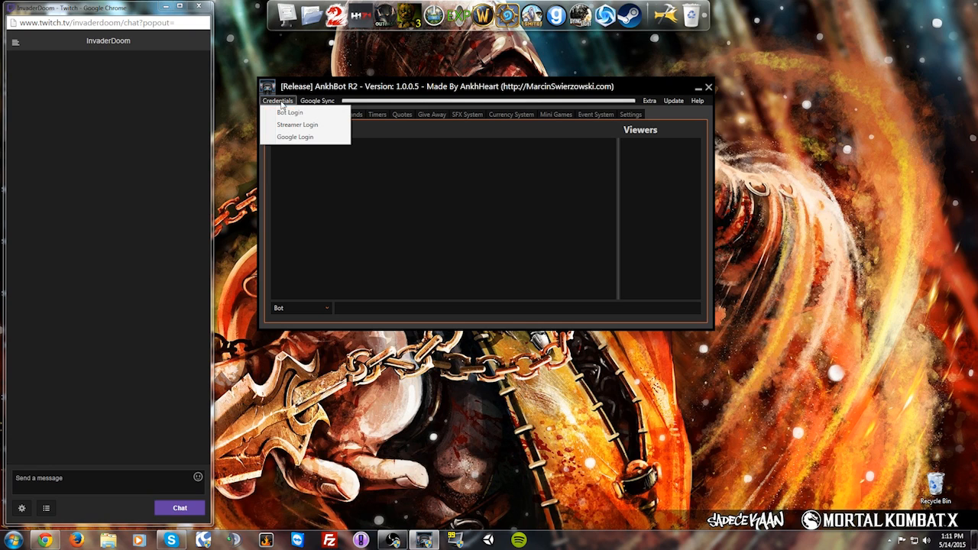
click(287, 113)
click(497, 176)
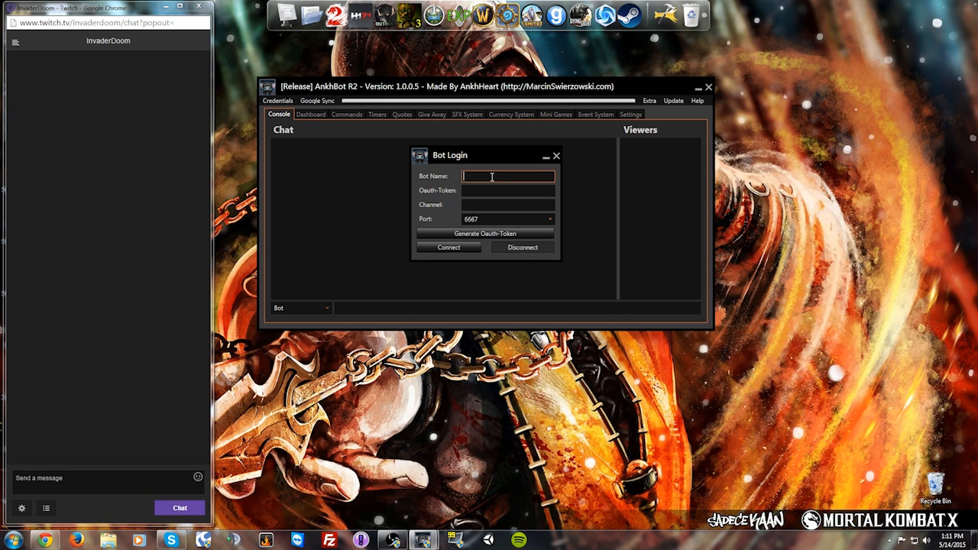
text(invaderdoombot)
key(Tab)
key(Tab)
text(indaderdoom)
Step: Generate a fresh OAuth token by logging in to Twitch as the bot account
click(489, 190)
drag(489, 160, 392, 155)
click(375, 233)
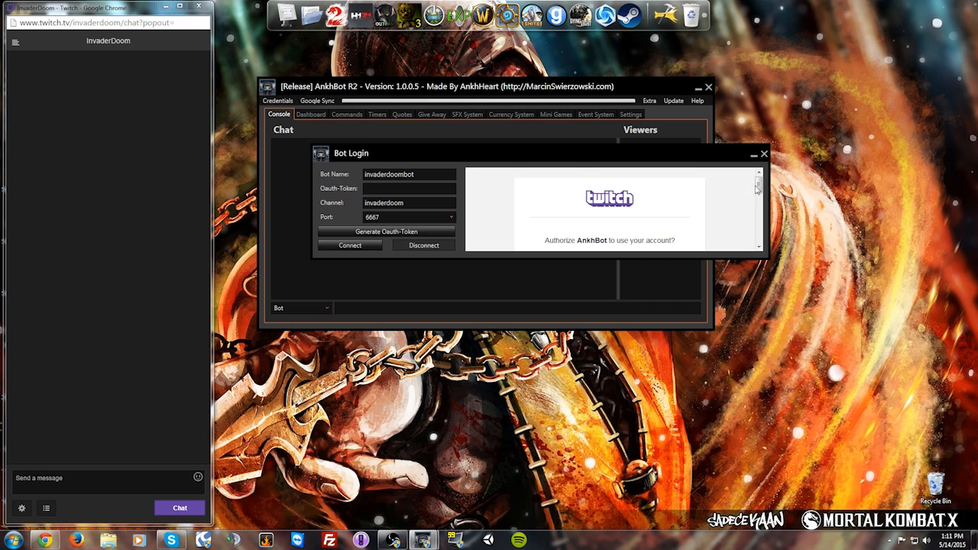
drag(759, 189, 759, 209)
click(595, 205)
text(in)
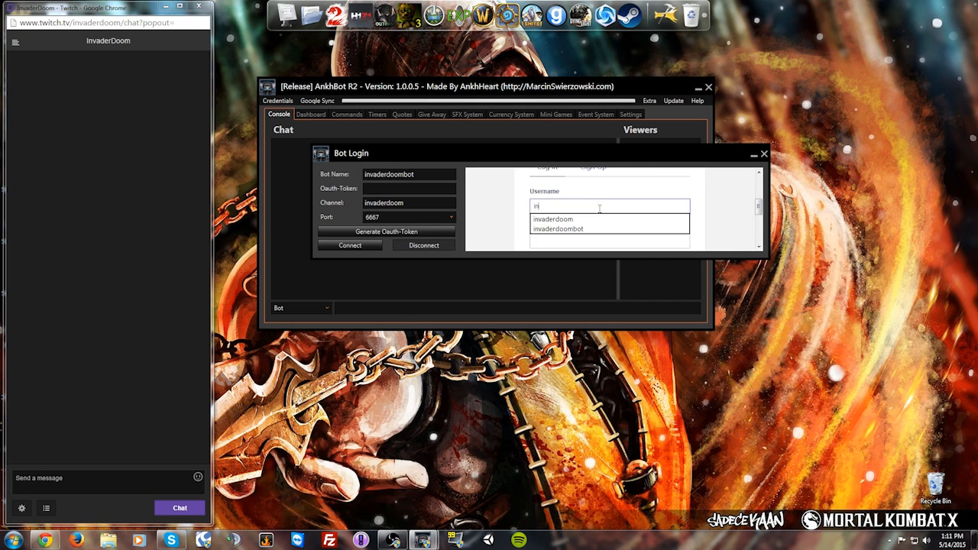
text(vaderdoom)
click(590, 229)
drag(760, 206, 760, 214)
click(594, 233)
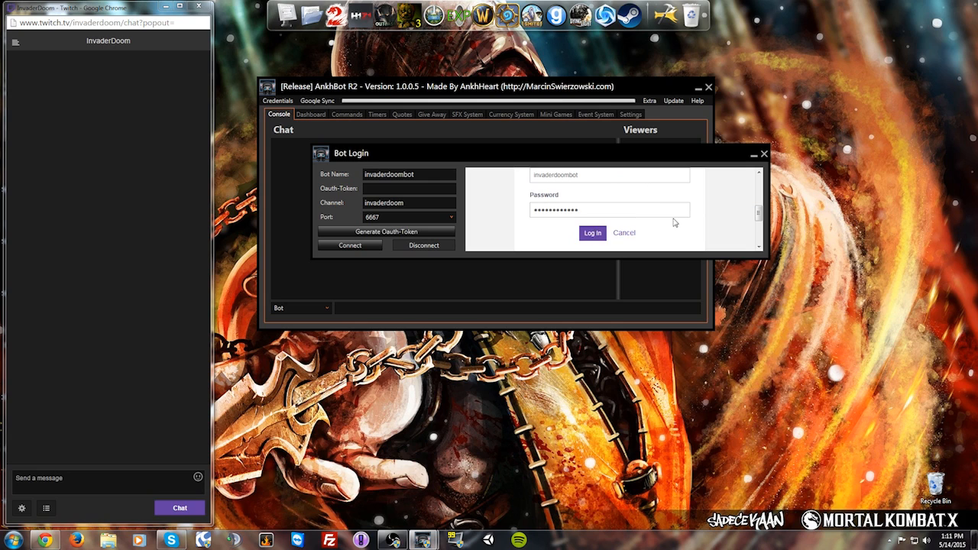
drag(383, 155, 475, 161)
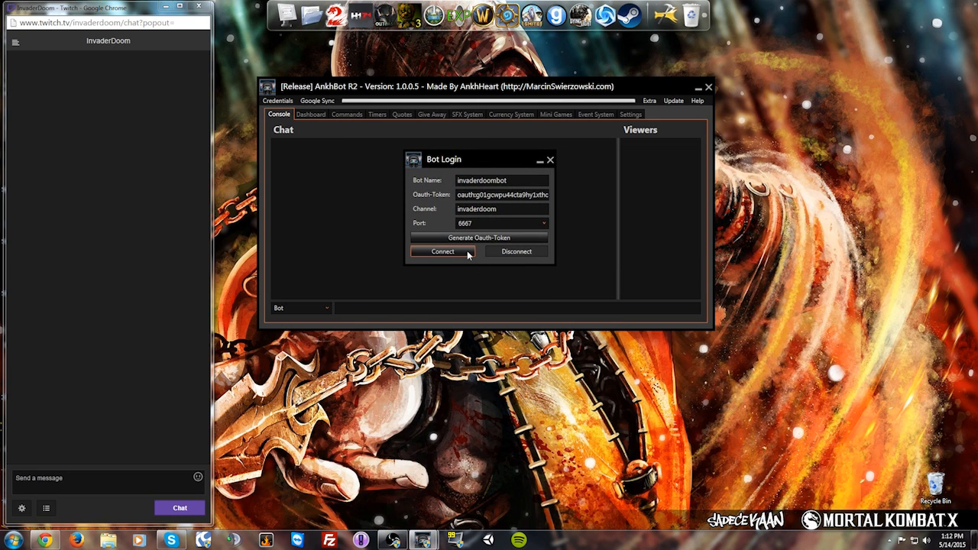
Step: Connect the bot, post 'Kappa' in chat to see it in the console, and open the Dashboard
click(454, 251)
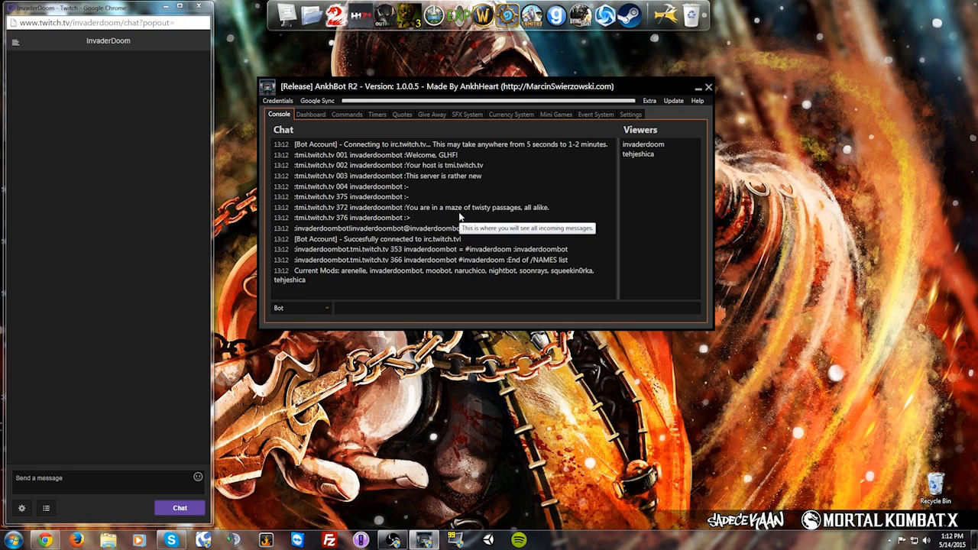
text(Kappa)
key(Return)
click(467, 308)
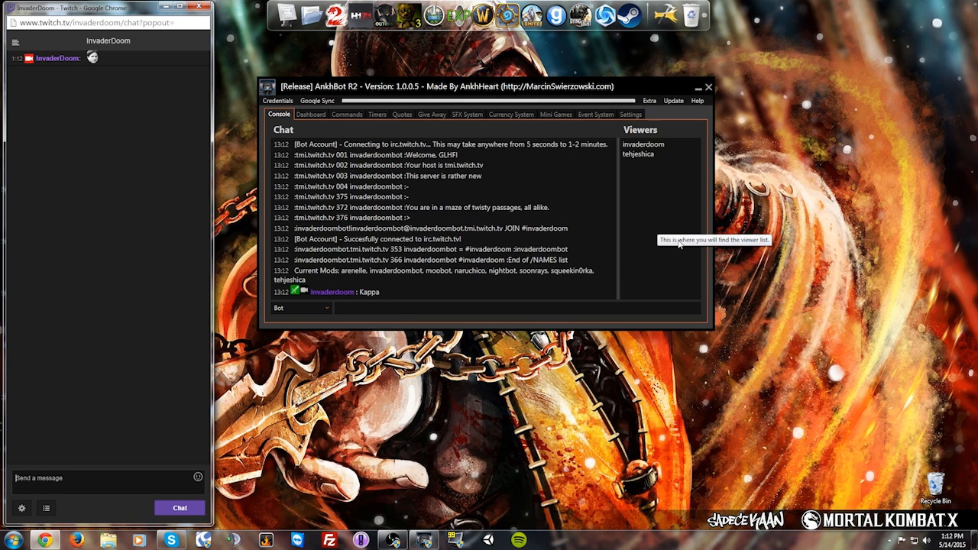
click(386, 306)
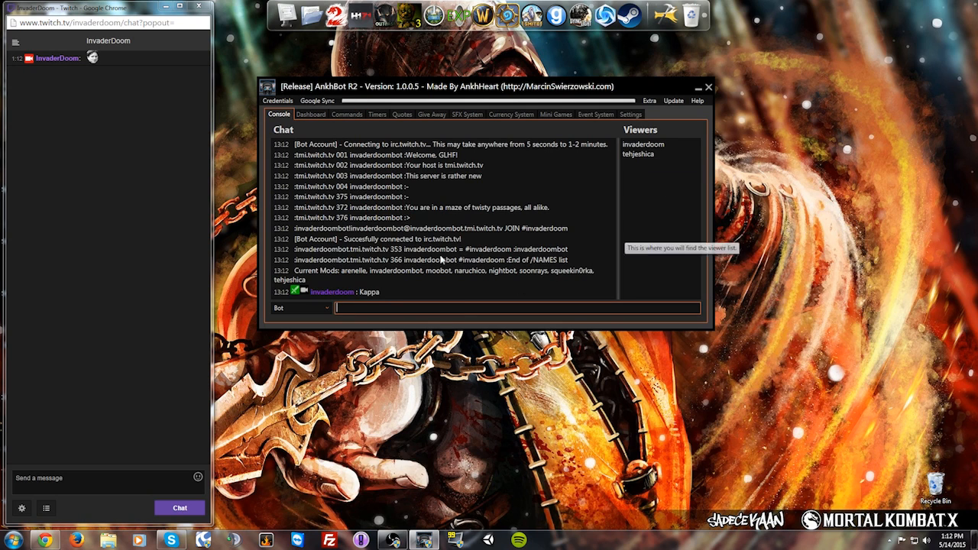
click(308, 114)
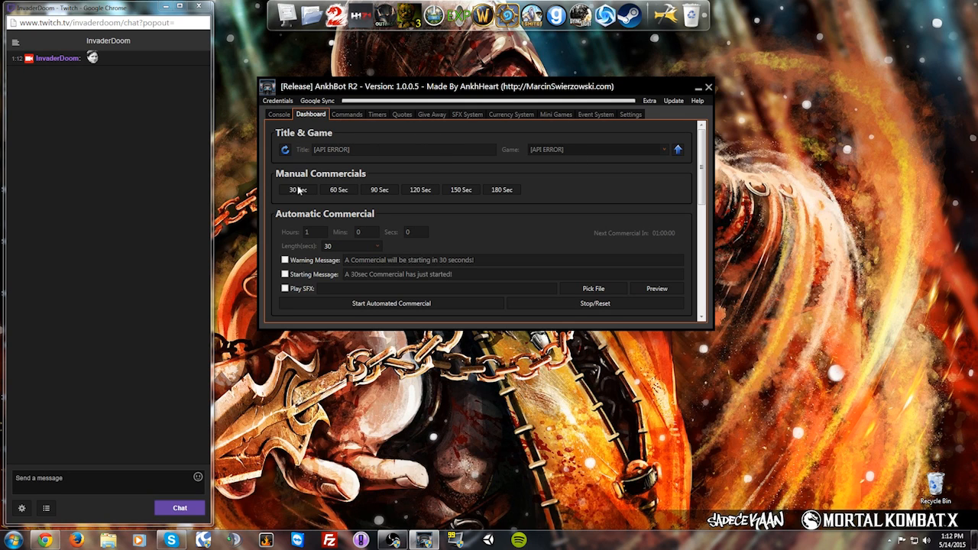
Step: Scroll through the Dashboard's commercial, hosting and session panels, then go to Commands
scroll(560, 186, down, 1)
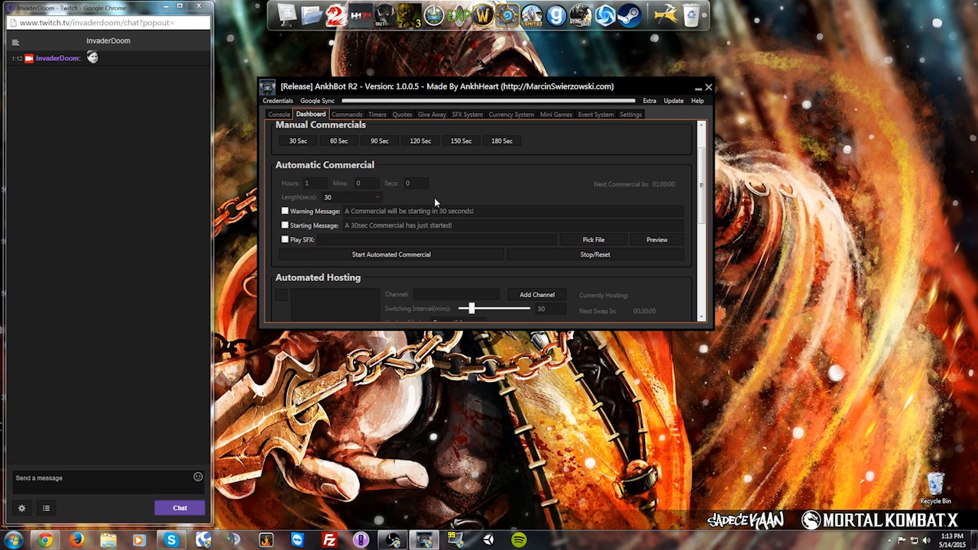
scroll(454, 208, down, 5)
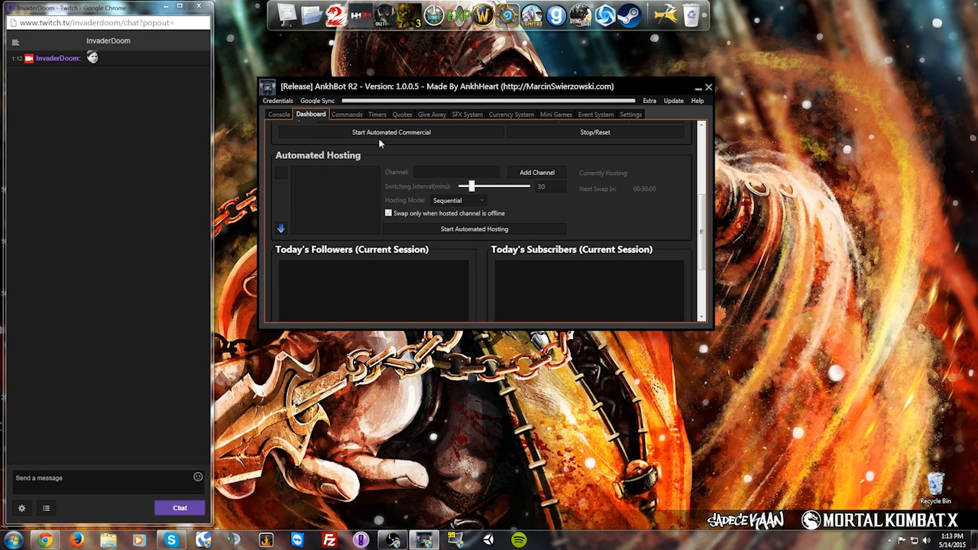
scroll(473, 211, down, 3)
scroll(478, 213, up, 3)
scroll(480, 214, up, 3)
scroll(478, 208, down, 2)
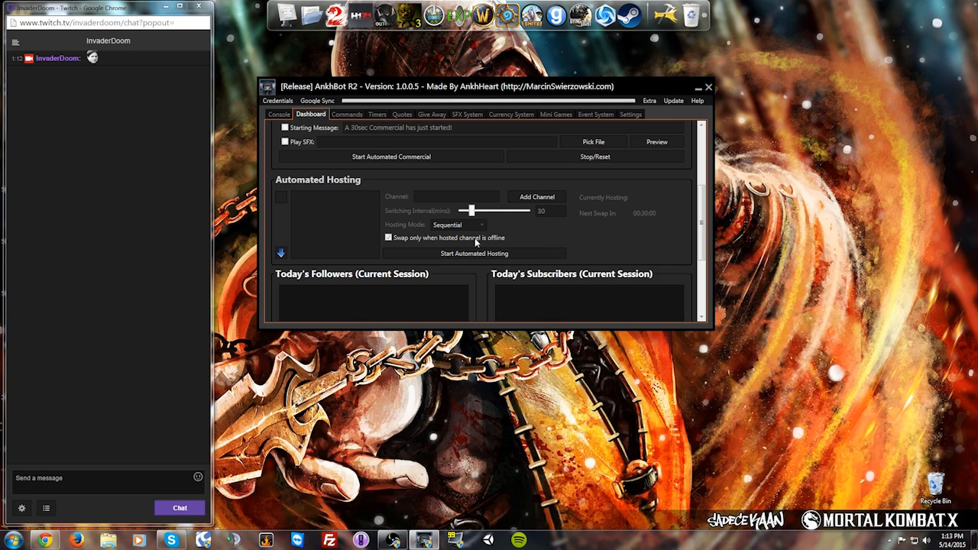
scroll(482, 283, down, 6)
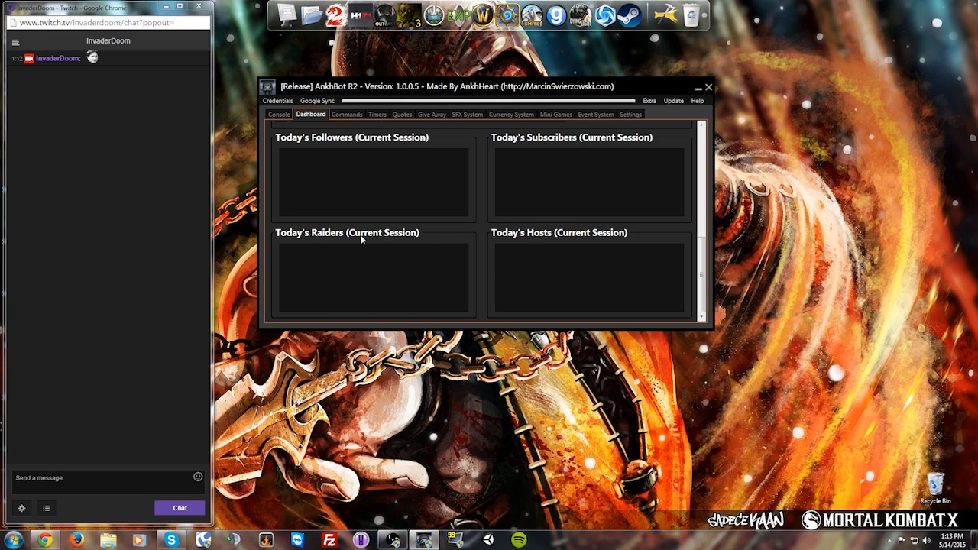
scroll(483, 265, up, 1)
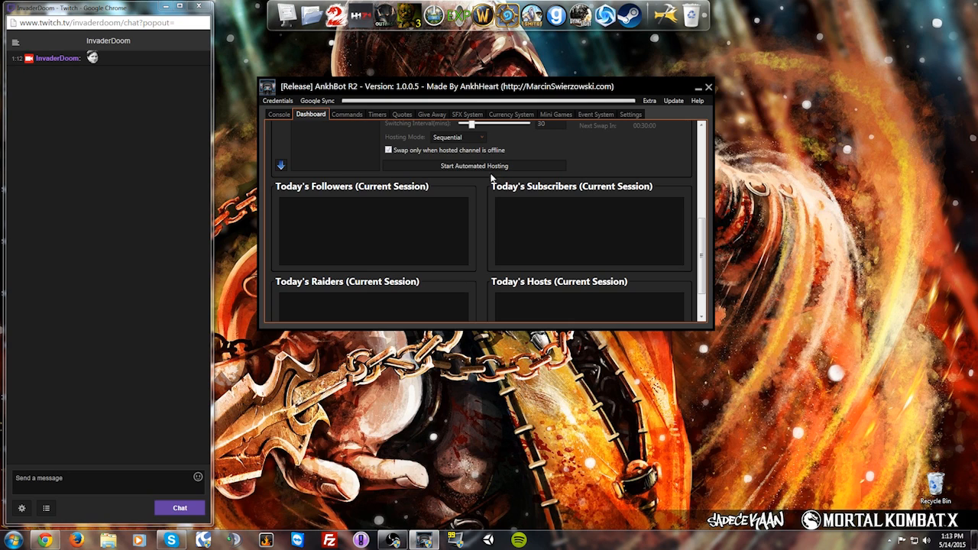
scroll(484, 236, down, 1)
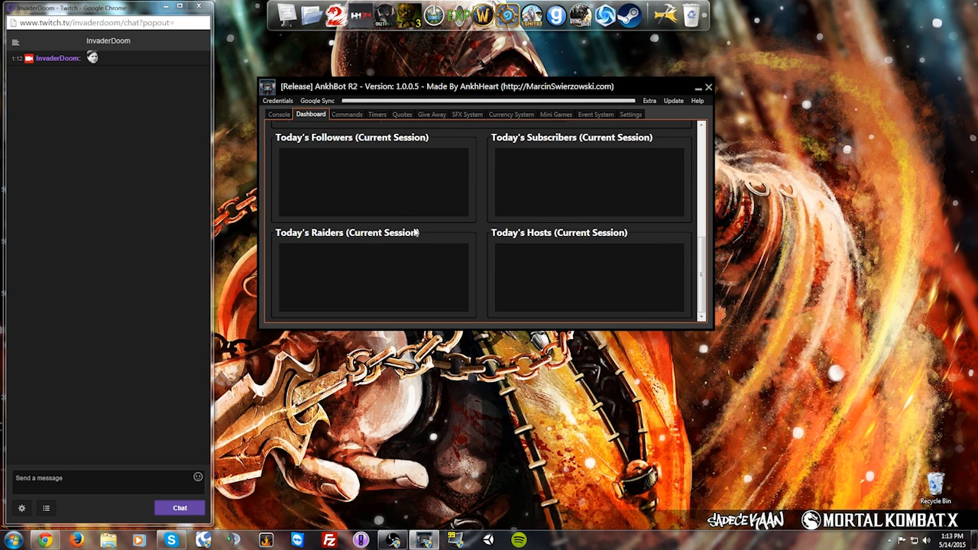
scroll(439, 228, up, 1)
drag(702, 256, 695, 161)
click(347, 115)
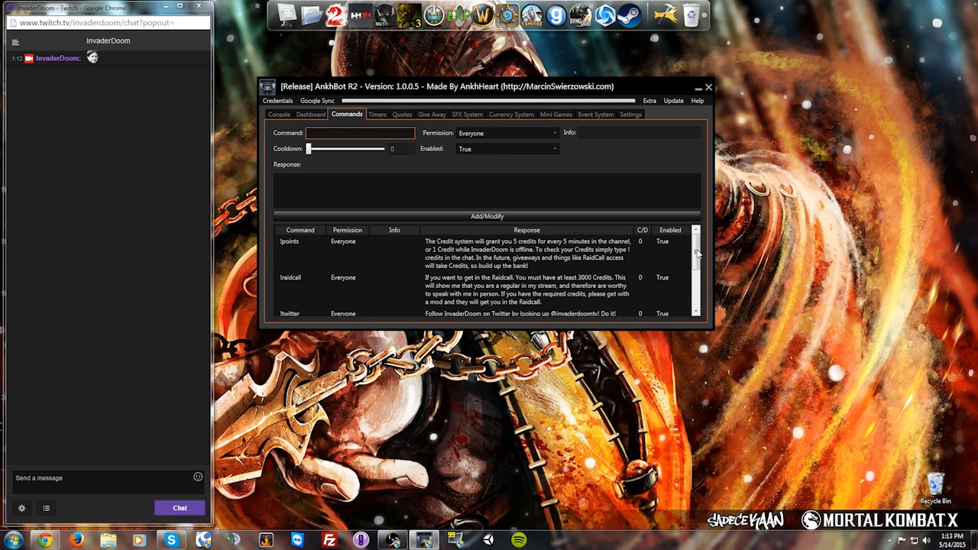
Step: Add a !test command responding 'This is a command. This is just to test that it is working.'
click(313, 132)
text(!command)
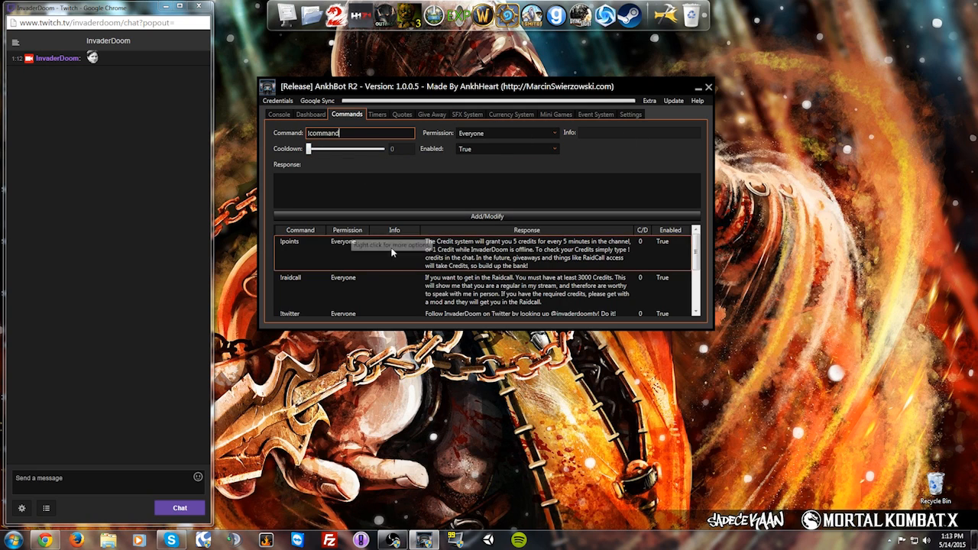
scroll(698, 274, down, 1)
scroll(698, 273, up, 1)
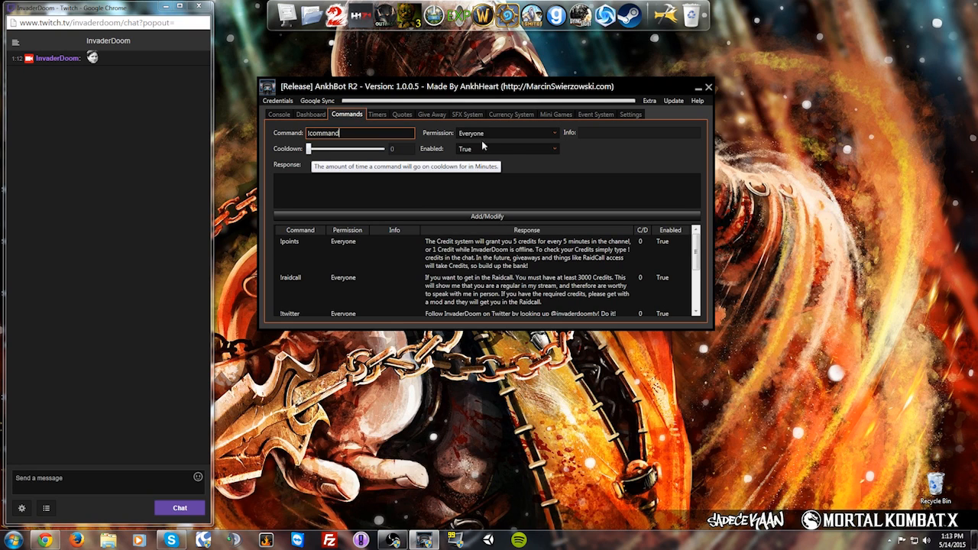
click(405, 193)
text(This is a command)
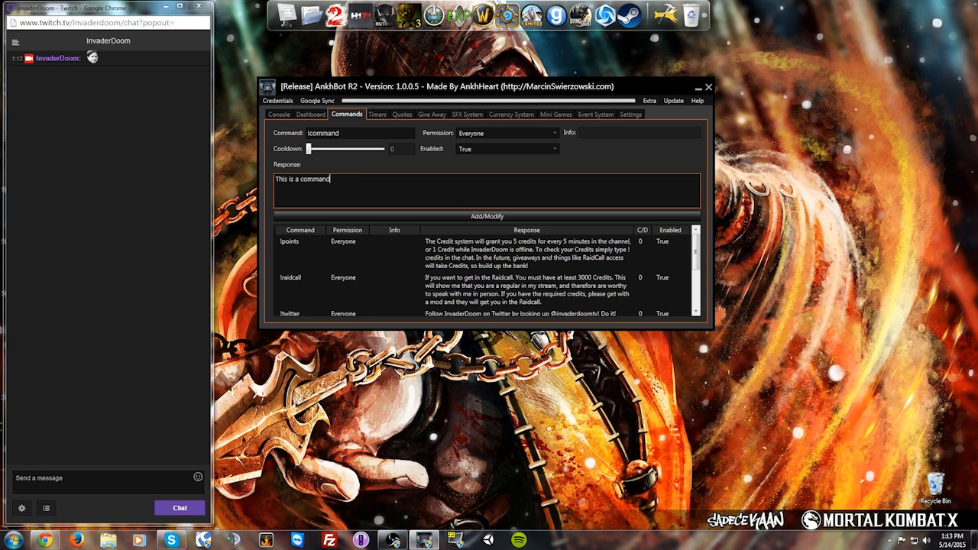
text(. This is jus)
text(t to test)
text( that)
text( is)
key(BackSpace)
text(t is )
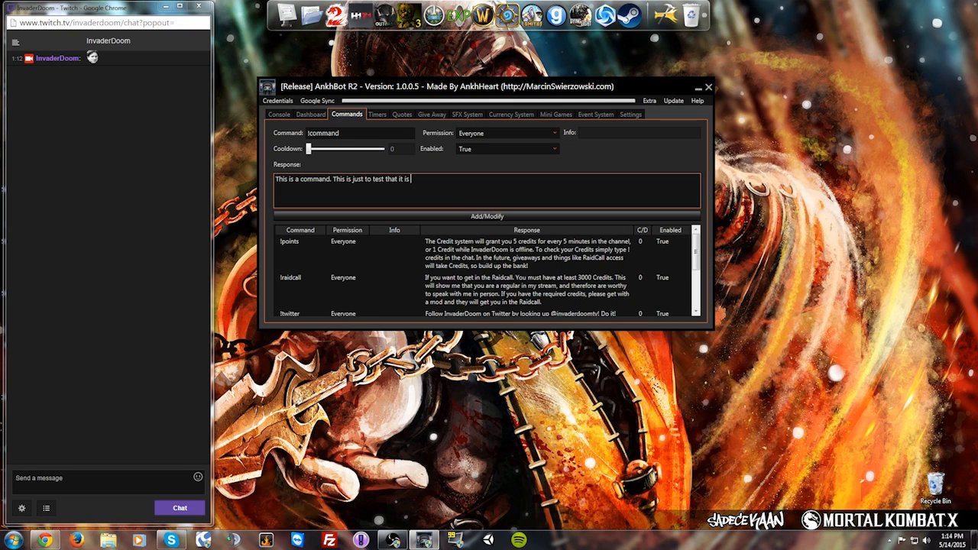
text(working.)
double_click(336, 134)
text(test)
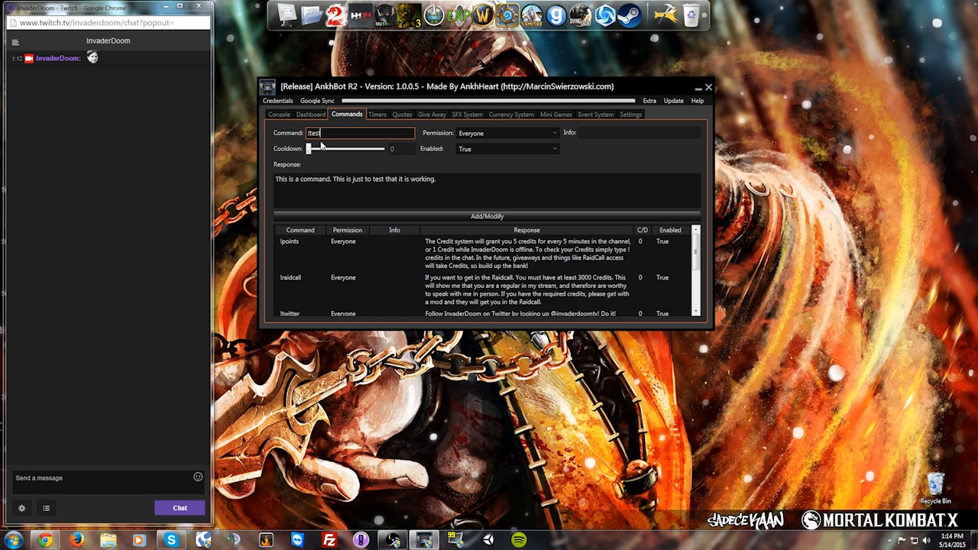
click(466, 216)
Step: Send !test in Twitch chat to check the bot's reply
scroll(464, 261, down, 3)
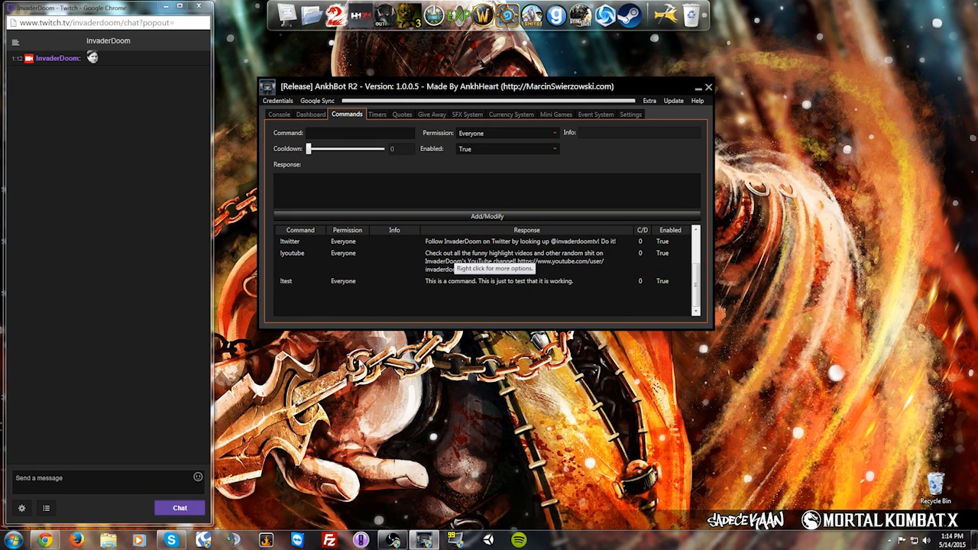
click(67, 475)
text(!test)
key(Return)
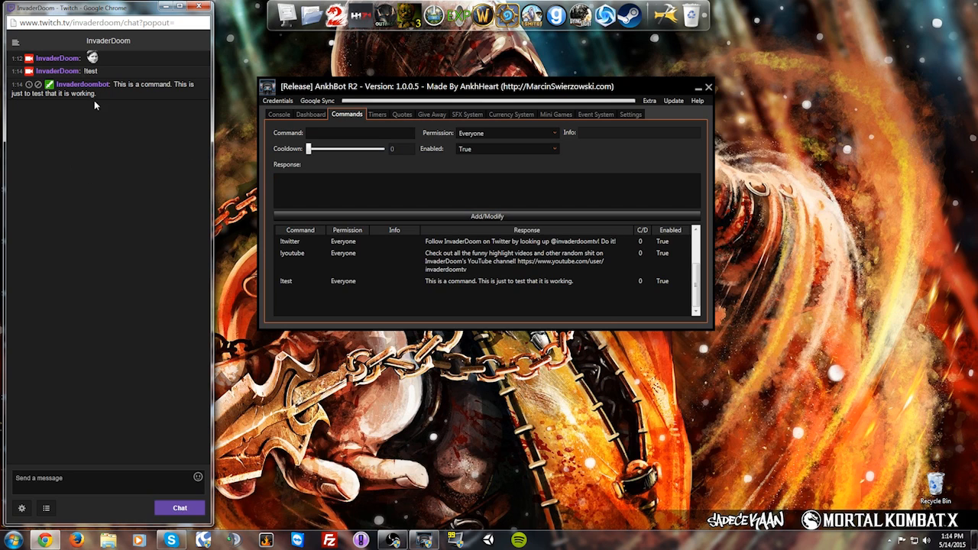
Step: Review the Timers list: follow, youtube, highlights and invasion timers at a 20-minute interval
click(378, 114)
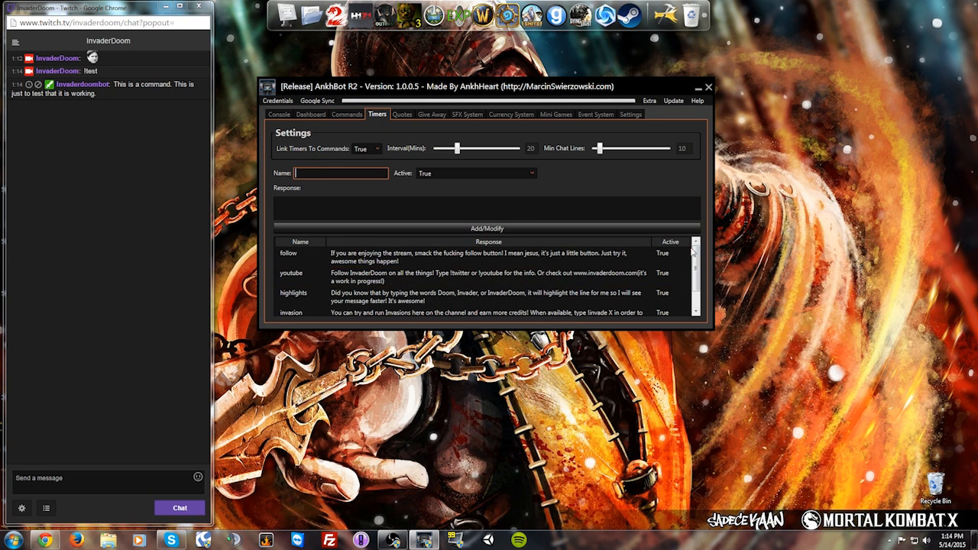
scroll(694, 264, down, 1)
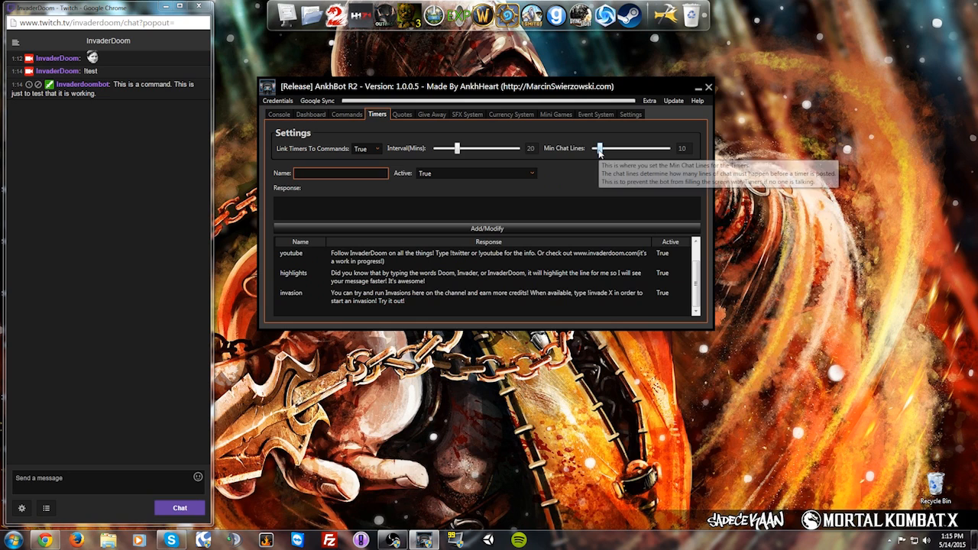
scroll(428, 283, up, 1)
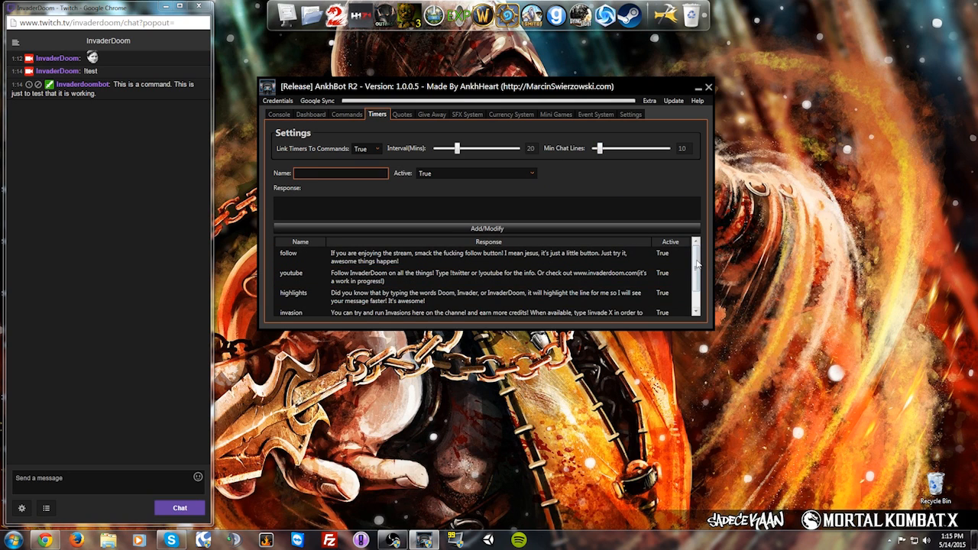
scroll(697, 284, down, 1)
mouse_move(697, 284)
mouse_down()
mouse_move(697, 258)
mouse_move(698, 284)
mouse_up()
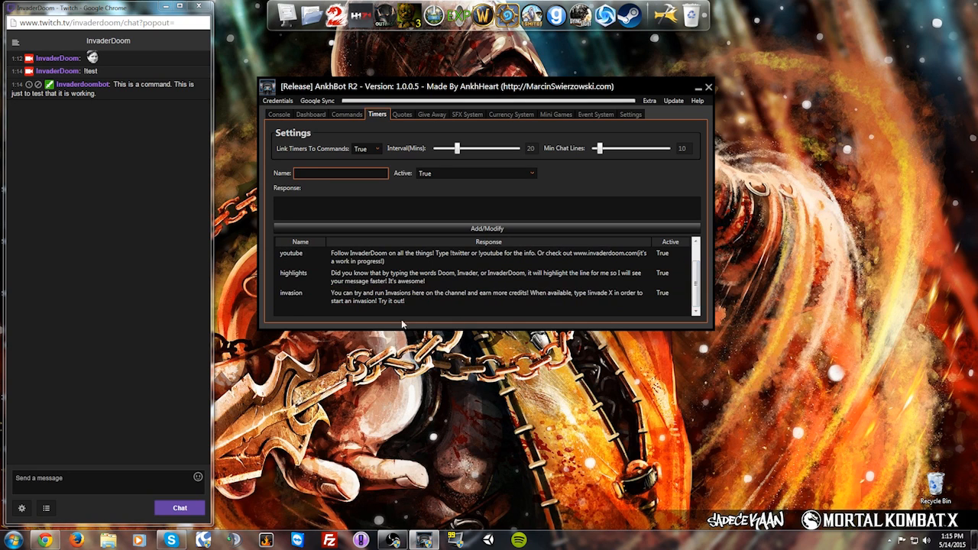
drag(697, 283, 698, 263)
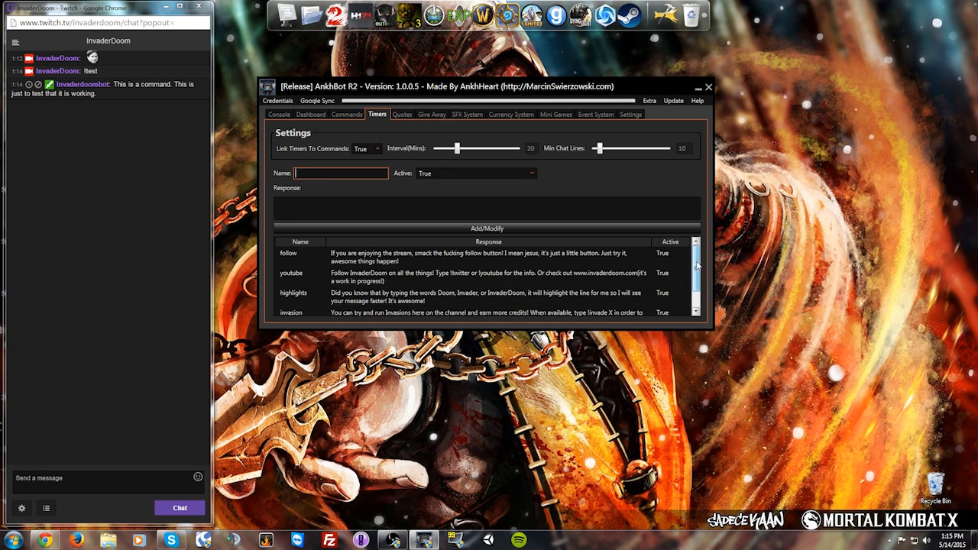
Step: Set the raffle command to !giveaway and the prize to Awesomeness, with no entry fee or multiple entries
click(432, 114)
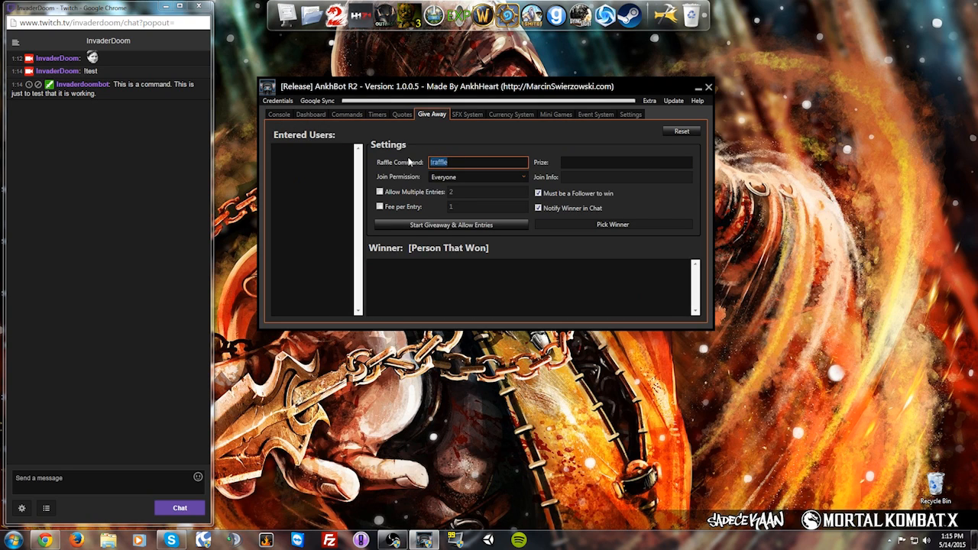
drag(467, 163, 426, 163)
text(!giveaway)
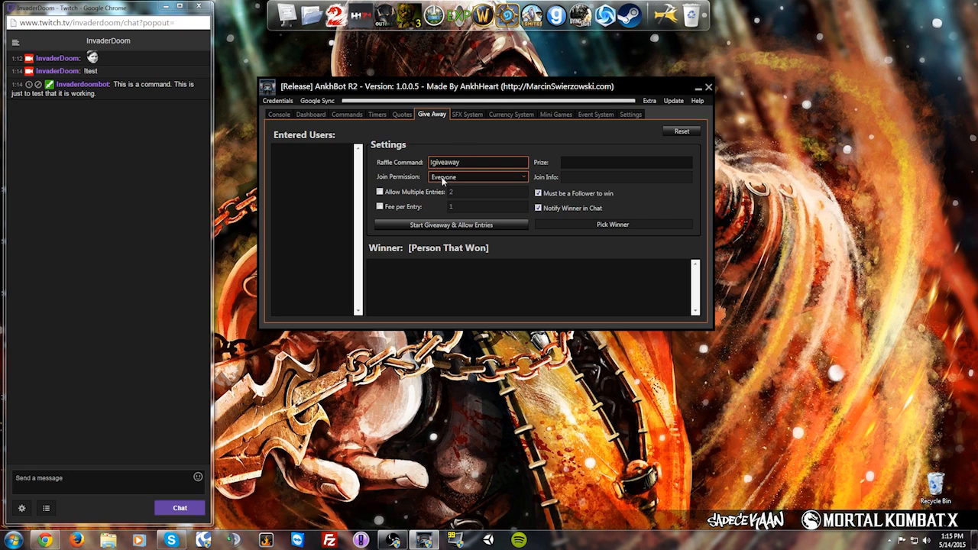
click(586, 163)
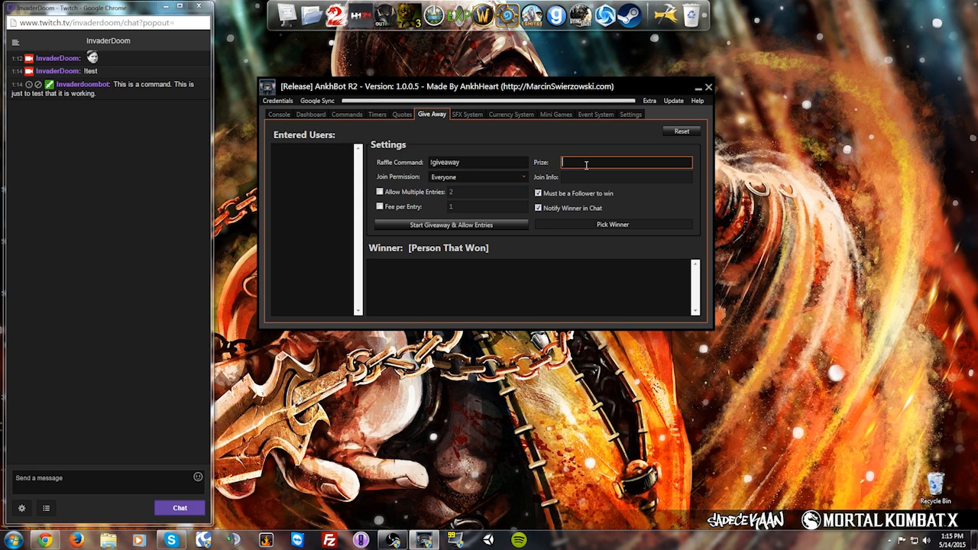
text(Awesomeness)
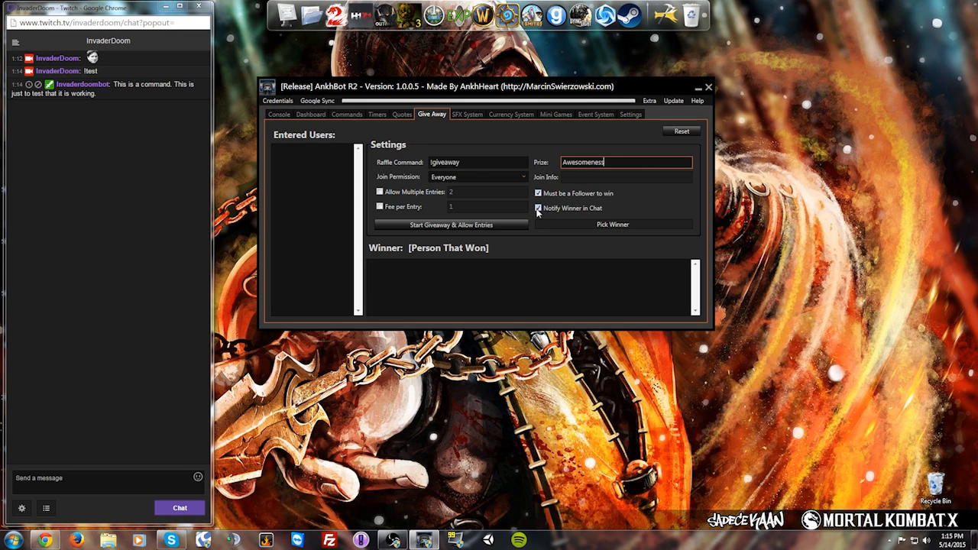
click(380, 210)
drag(458, 207, 451, 208)
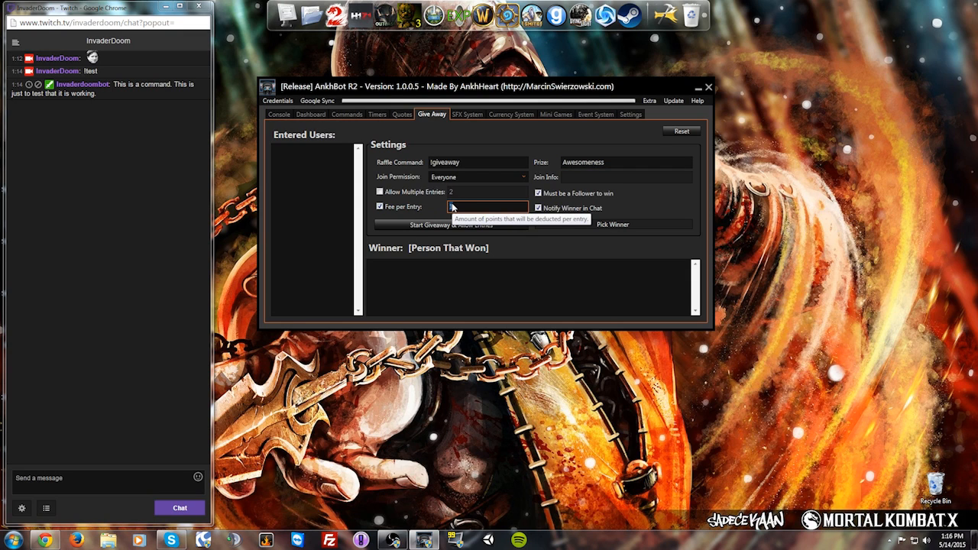
text(100)
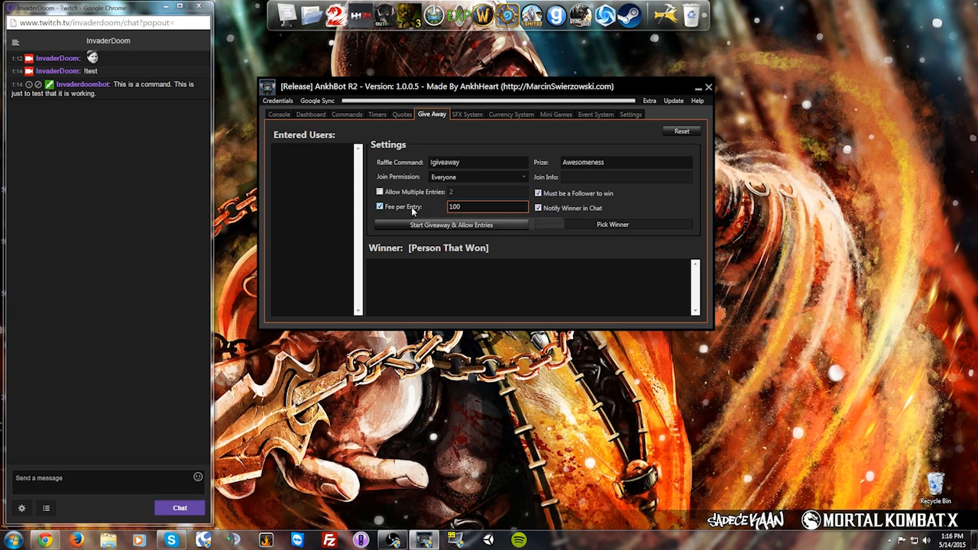
click(380, 206)
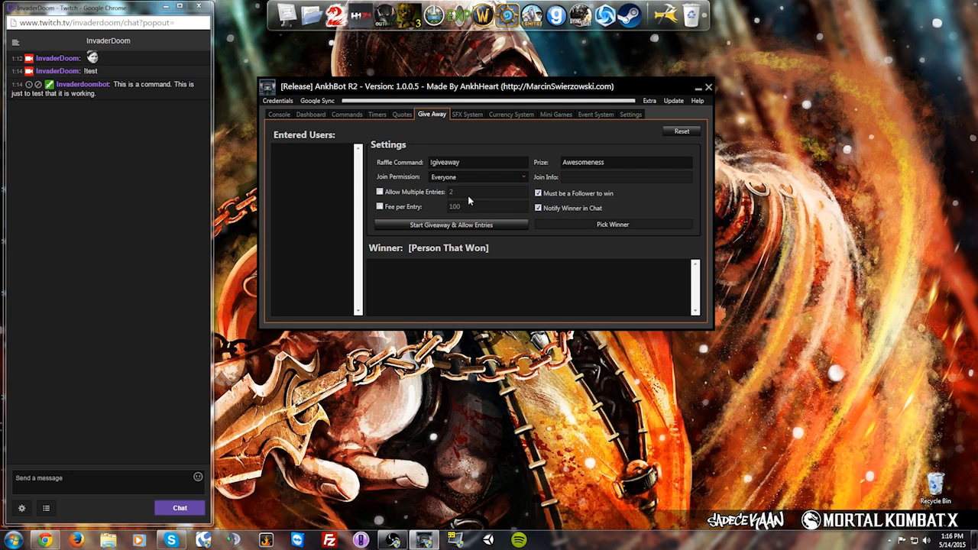
click(380, 193)
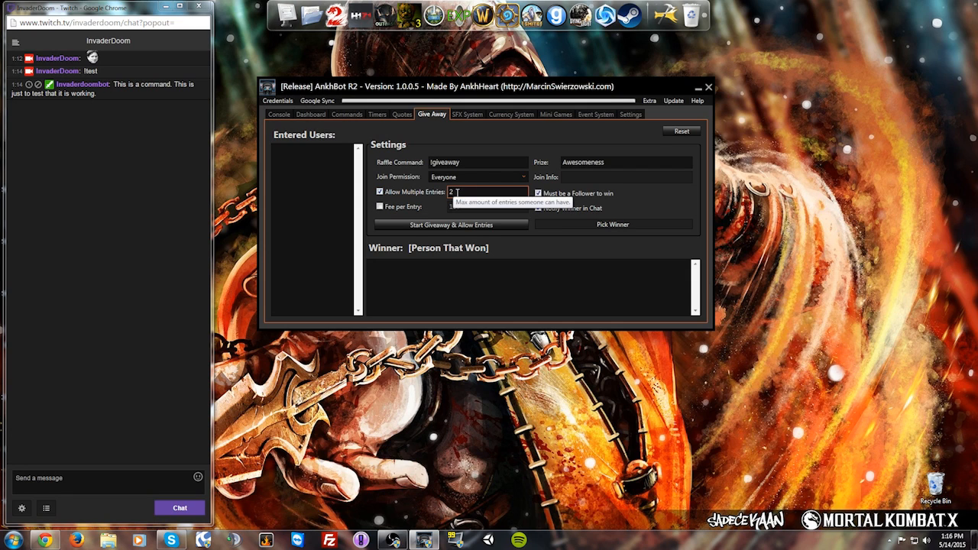
click(382, 192)
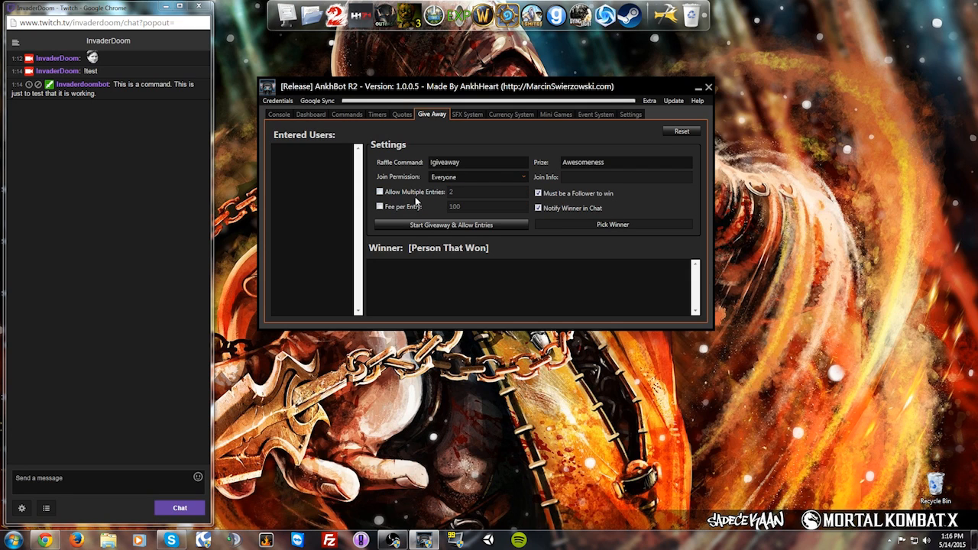
Step: Start the giveaway, join with !giveaway in chat, draw a winner, then go to SFX System
click(463, 227)
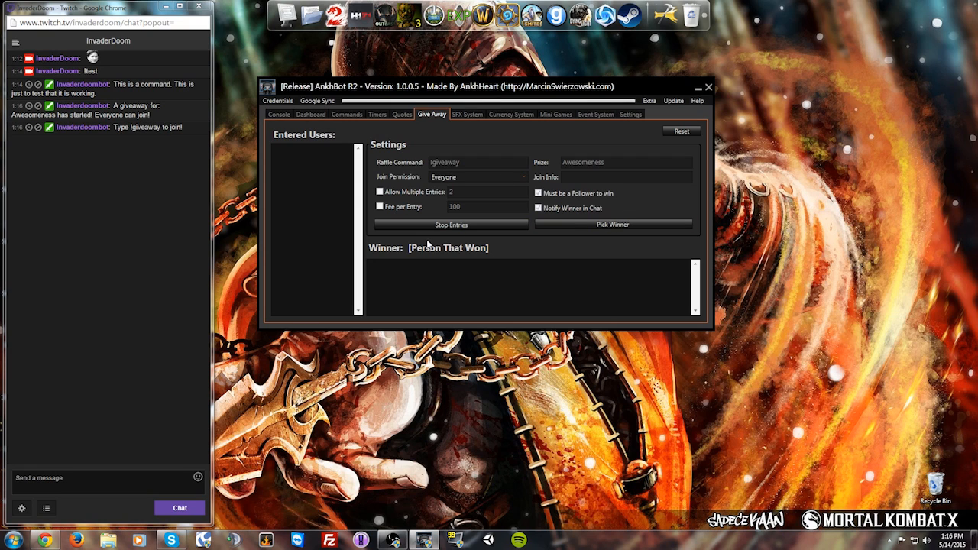
click(90, 476)
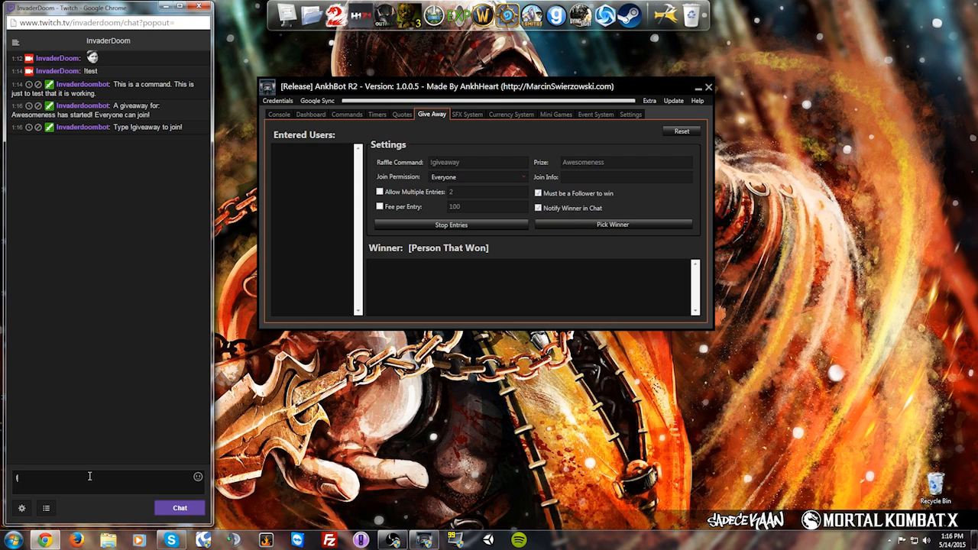
text(!giveaway)
key(Return)
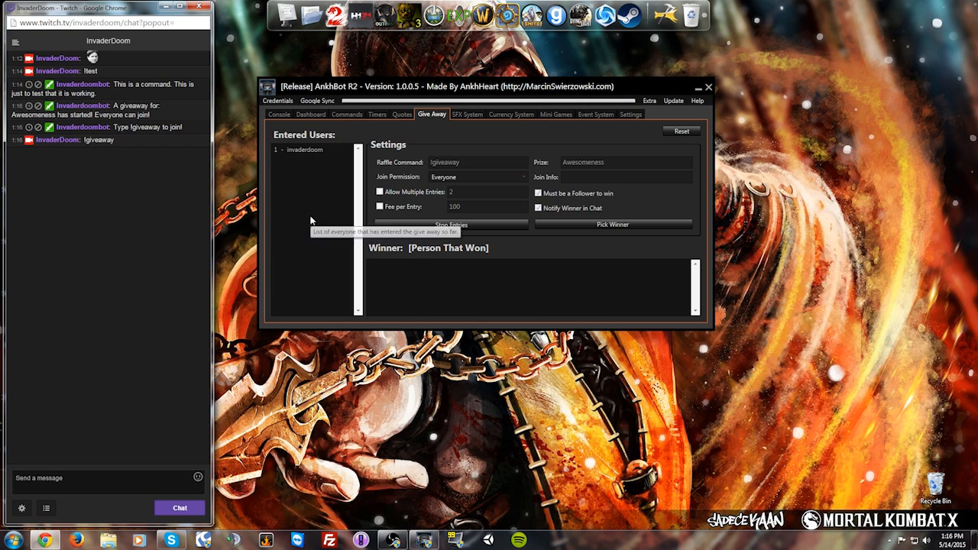
click(623, 225)
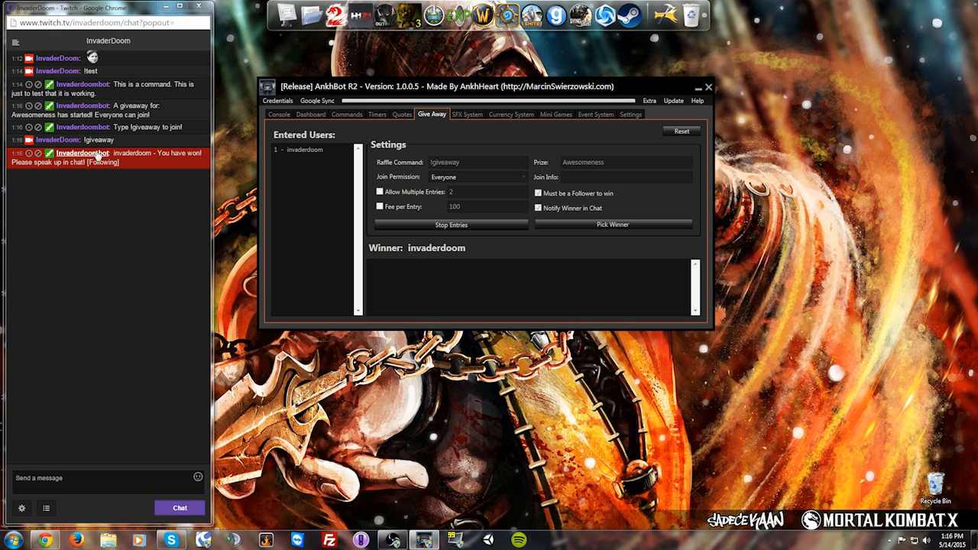
click(123, 492)
key(Return)
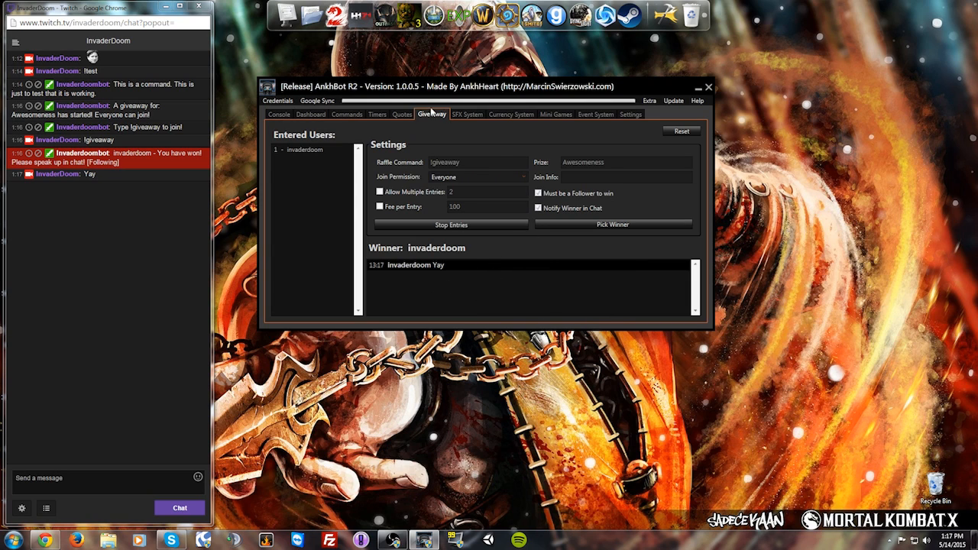
click(467, 115)
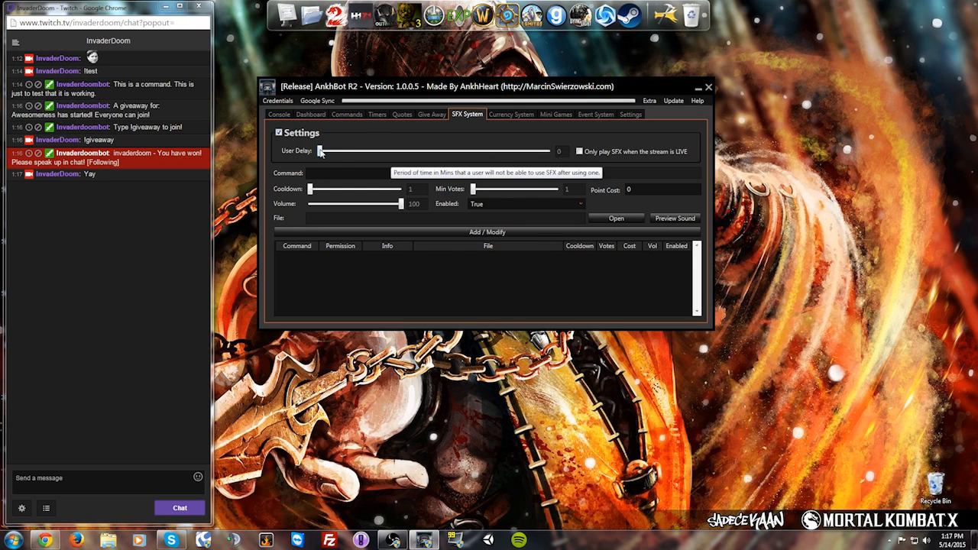
Step: Fill in a !scare sound entry with minimum cooldown, 0 minimum votes and 0 point cost, then browse for its file
click(325, 173)
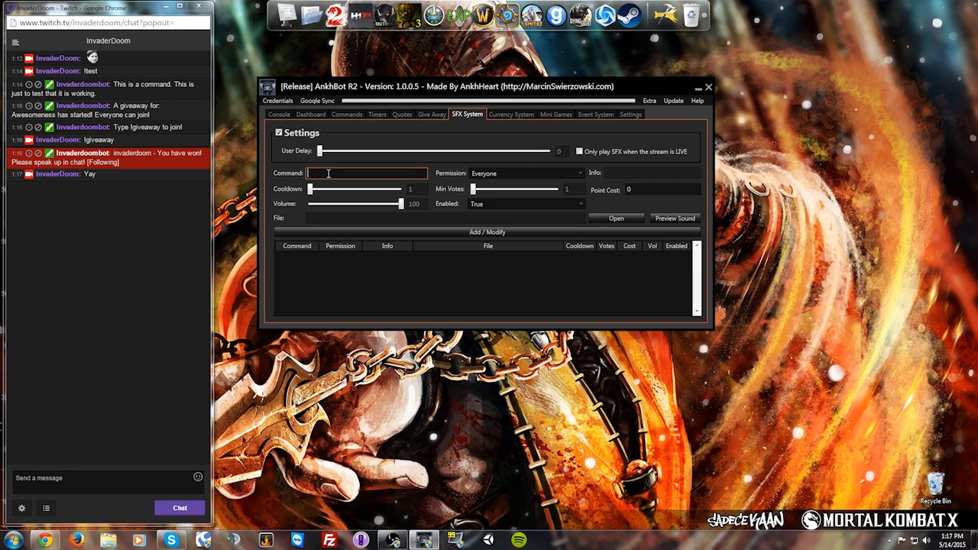
text(!scare)
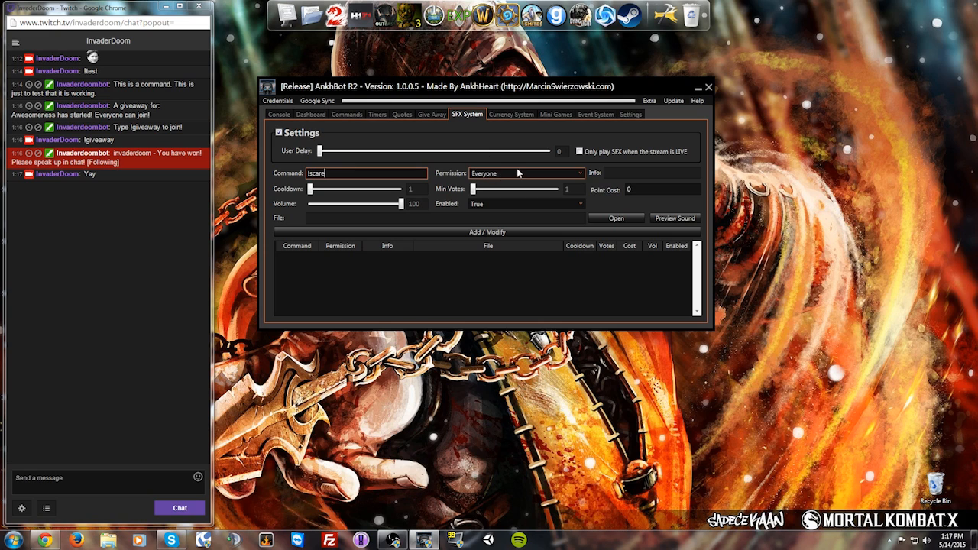
drag(312, 189, 308, 190)
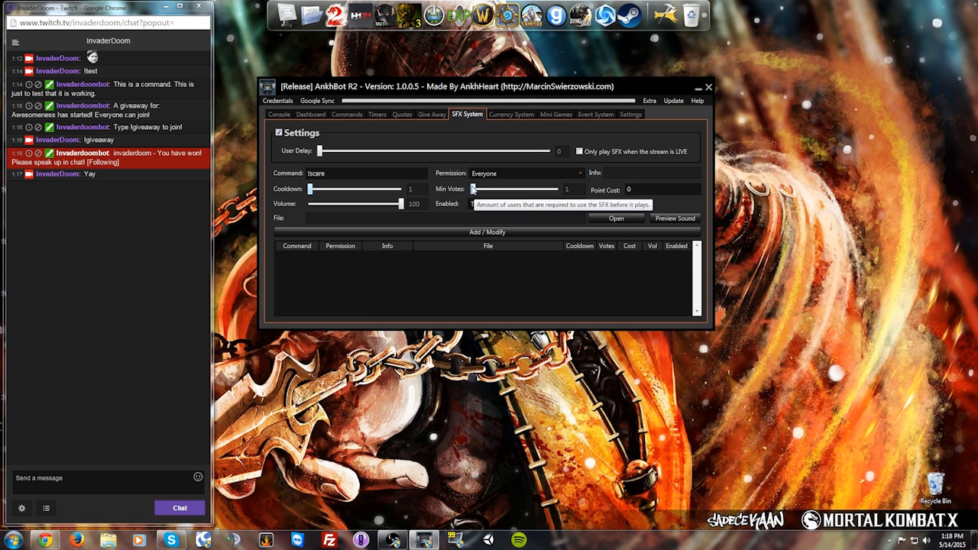
drag(473, 190, 502, 189)
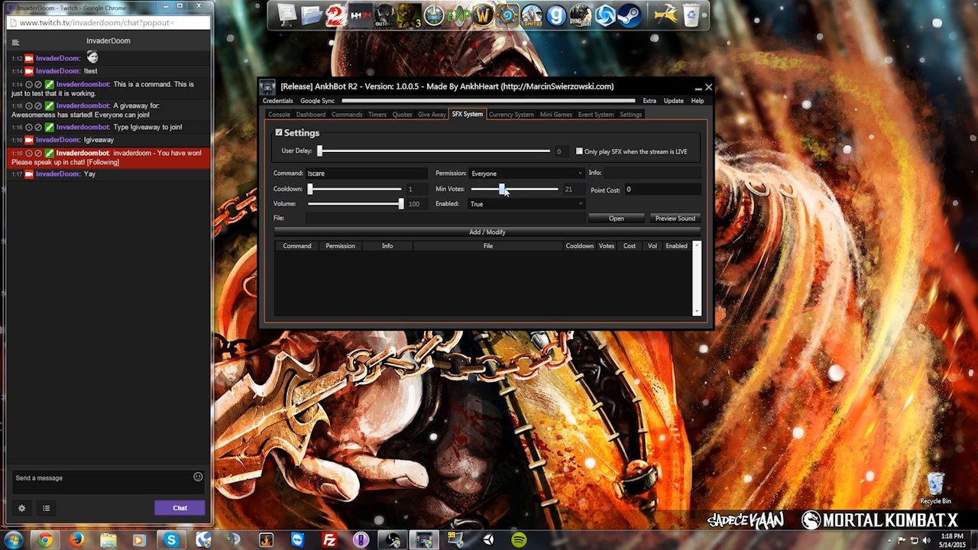
drag(501, 189, 471, 189)
click(657, 189)
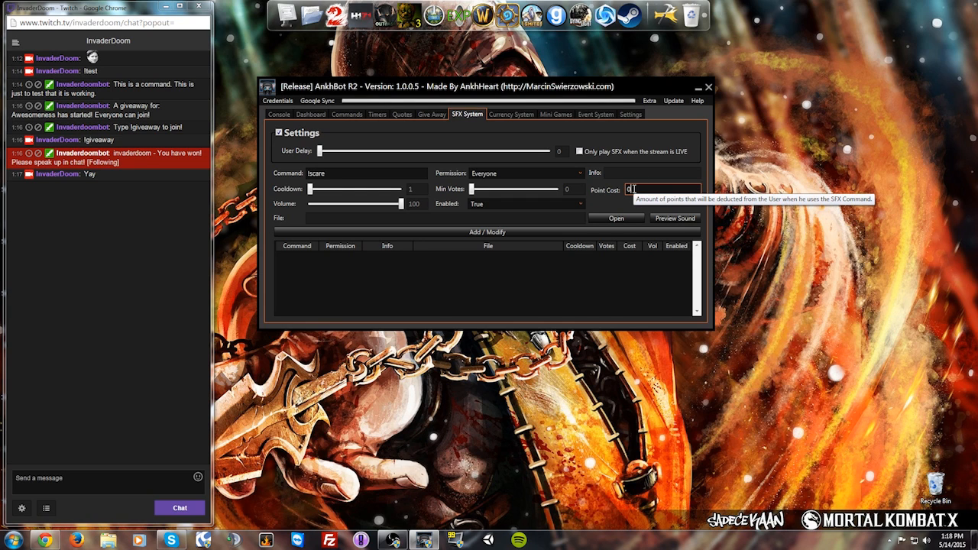
double_click(631, 190)
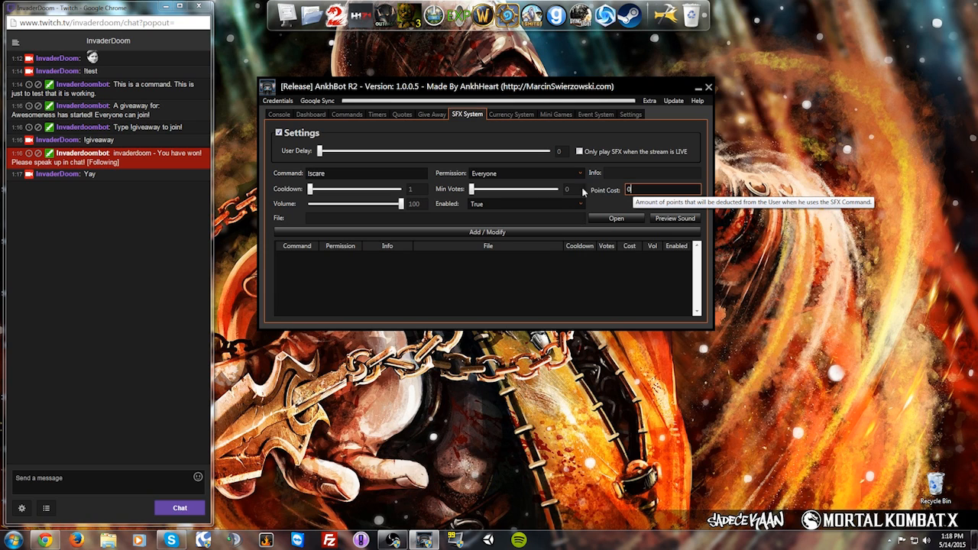
click(629, 221)
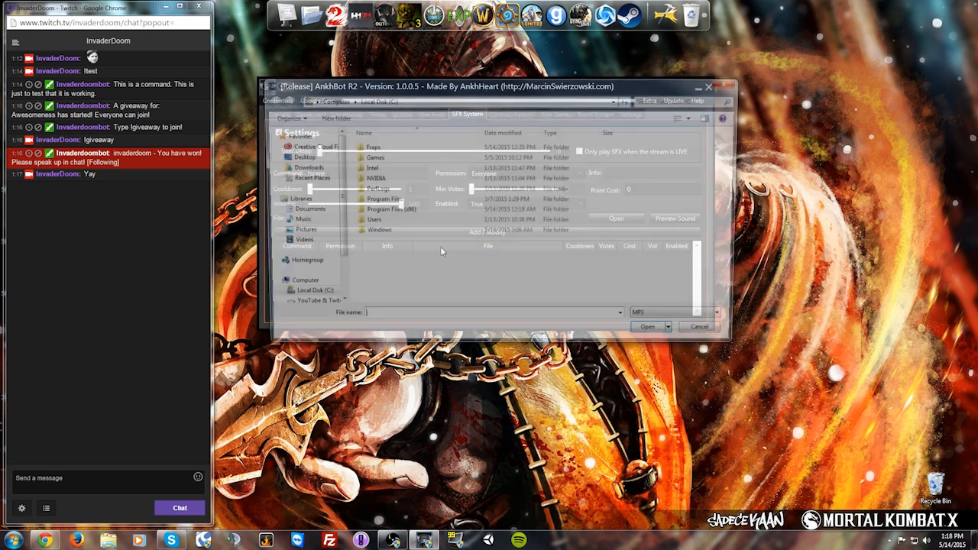
Step: Pick the Death Scream MP3 from the Desktop, preview it, and add the !scare sound effect
click(313, 157)
double_click(417, 228)
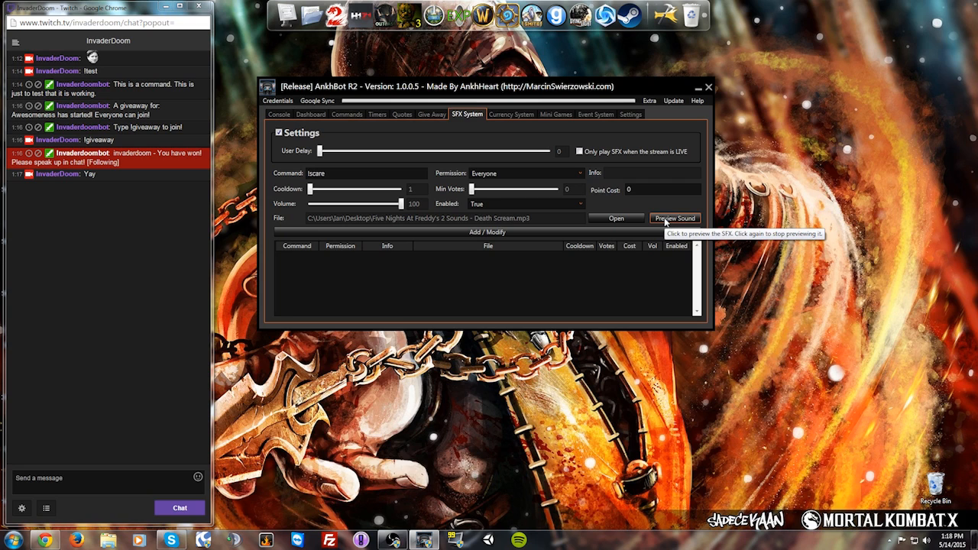
click(666, 221)
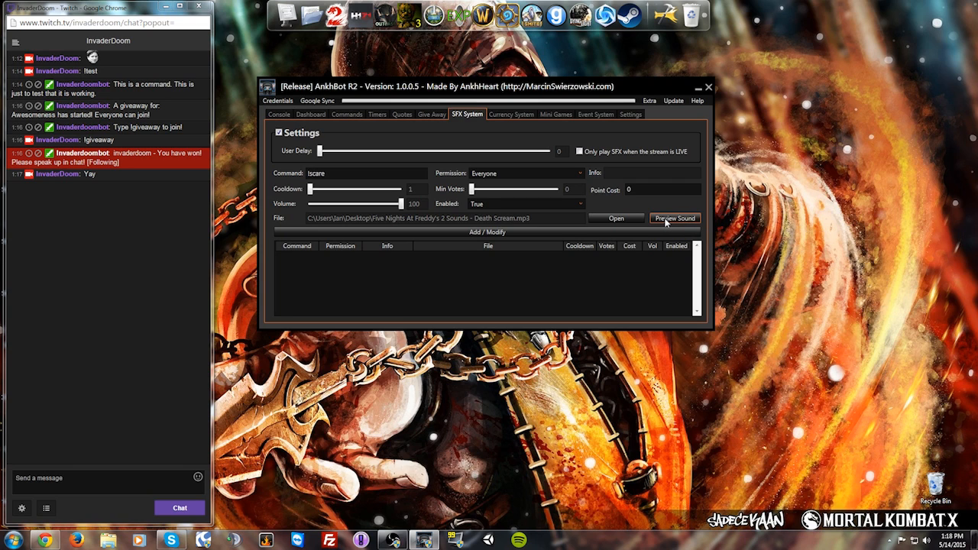
click(528, 233)
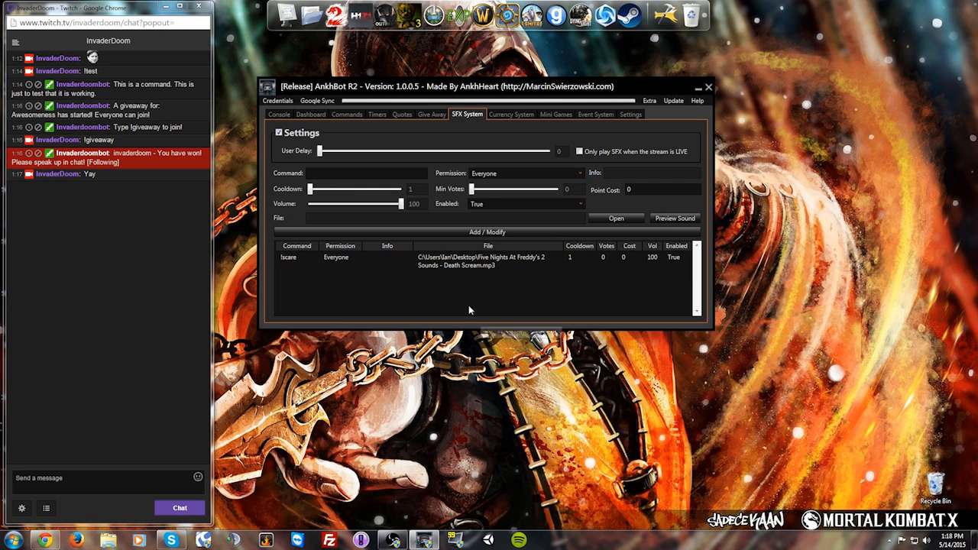
Step: Send !scare in Twitch chat to trigger the sound
click(93, 482)
text(!scare)
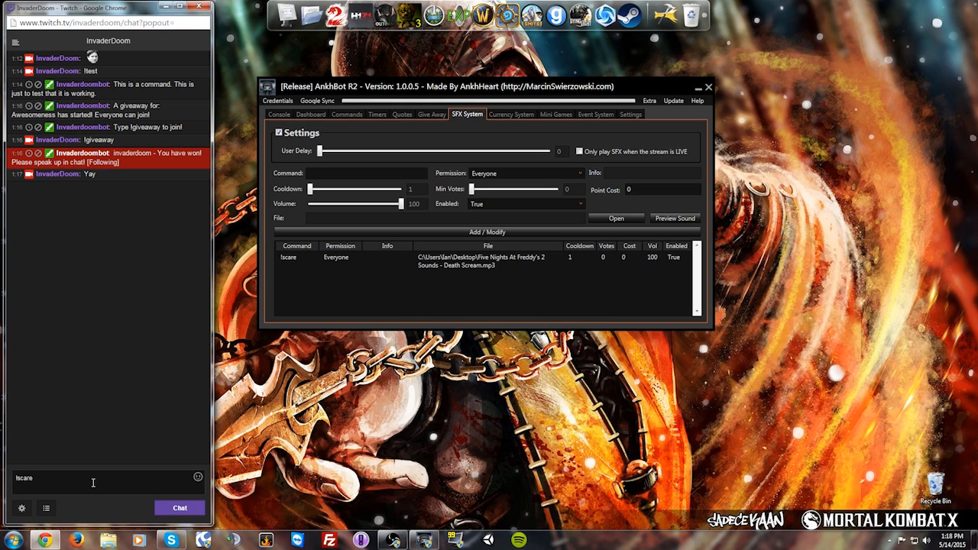
key(Return)
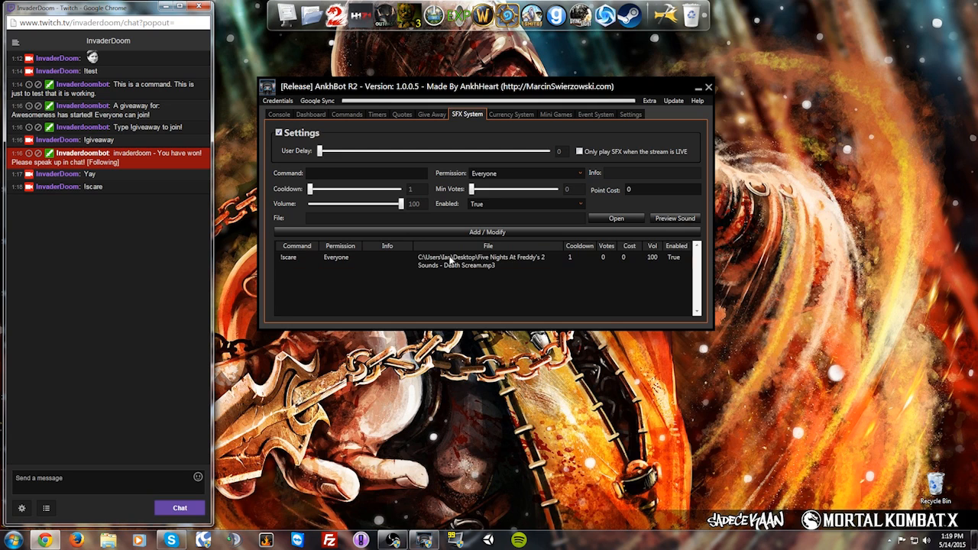
Step: Inspect the Currency System's !credits command and its response with the $points placeholder
click(526, 115)
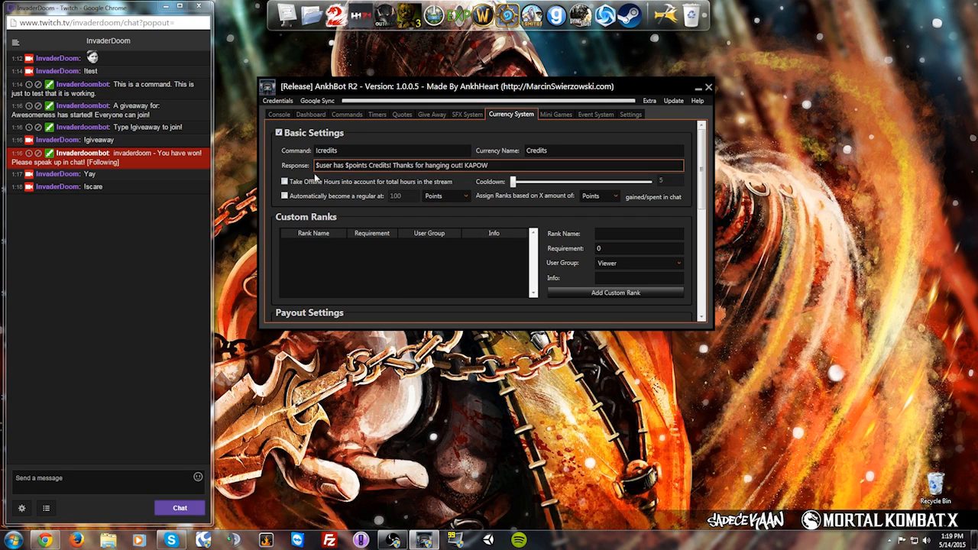
click(331, 165)
click(349, 151)
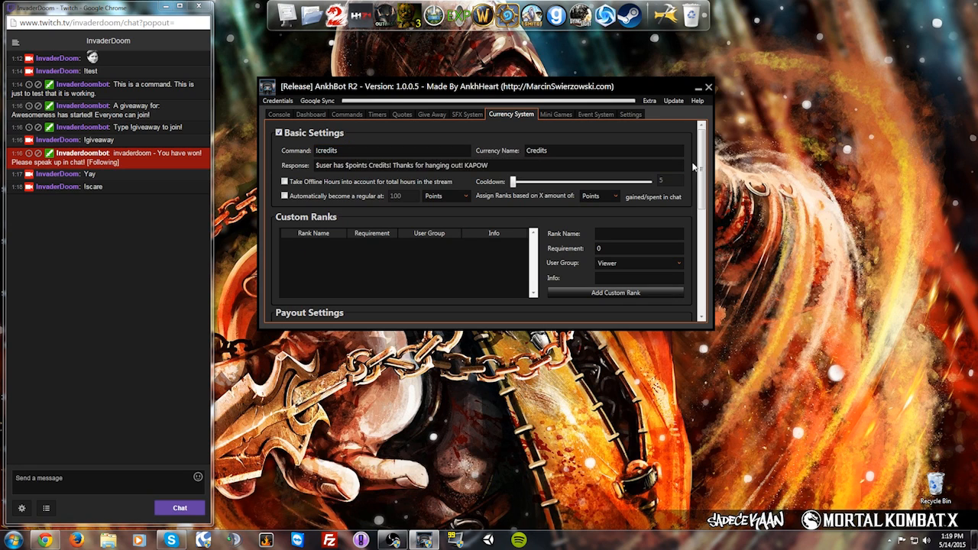
click(363, 152)
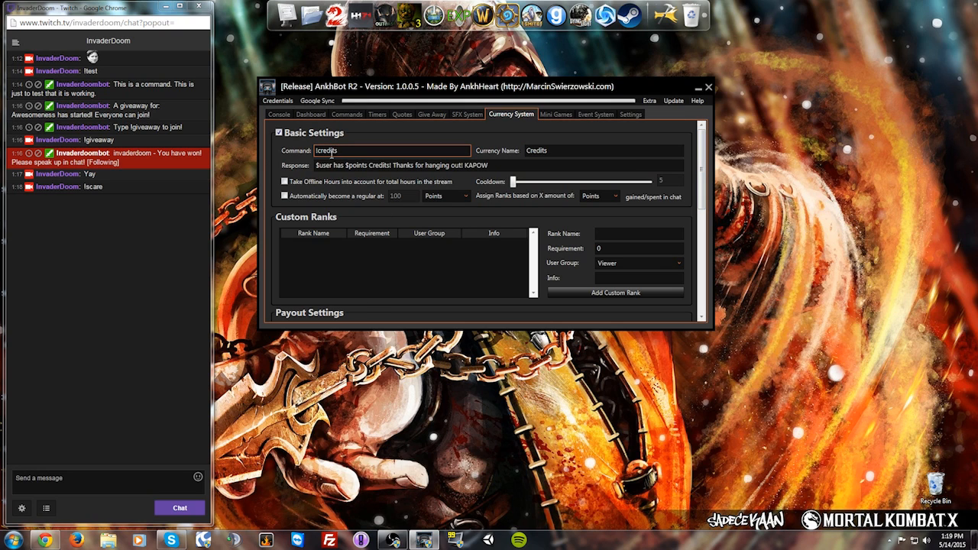
drag(497, 167, 309, 165)
click(493, 167)
drag(505, 166, 302, 163)
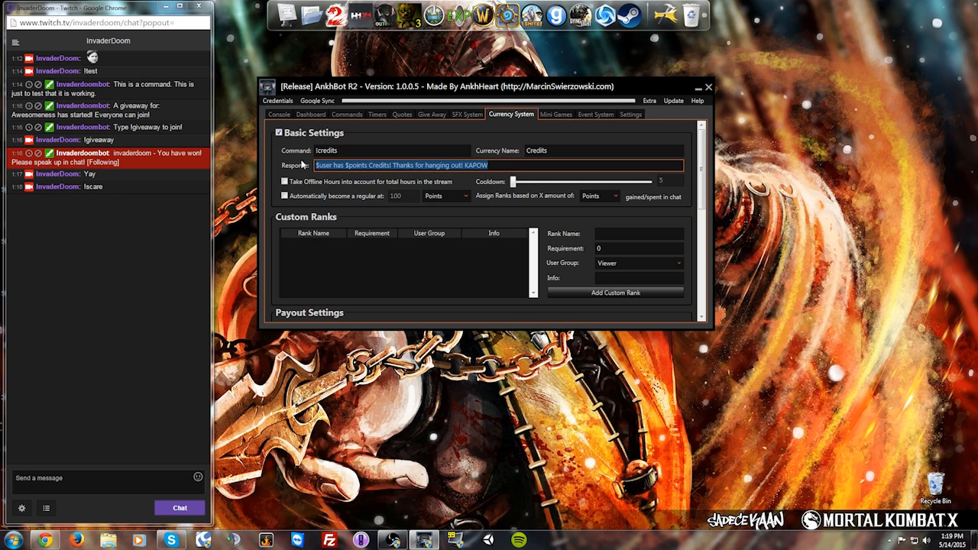
click(509, 163)
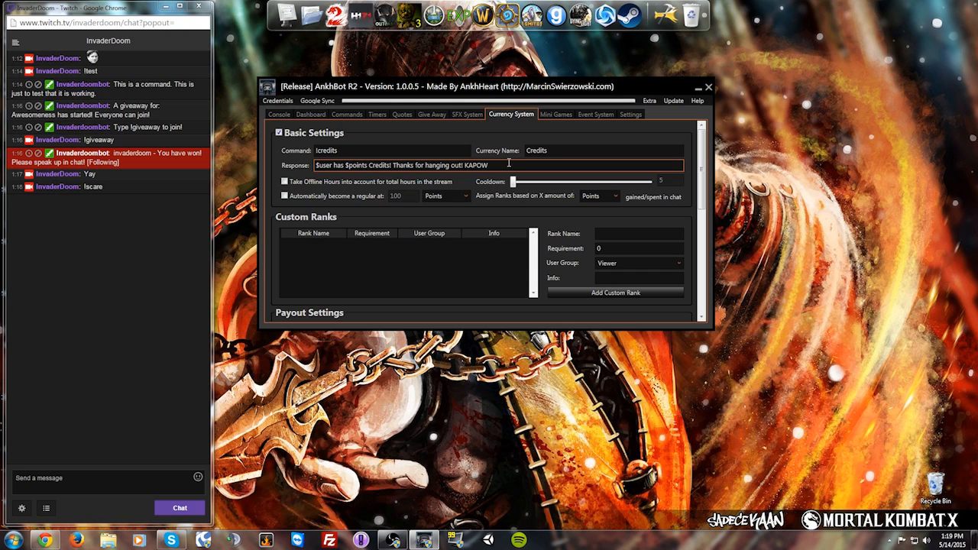
drag(508, 163, 319, 165)
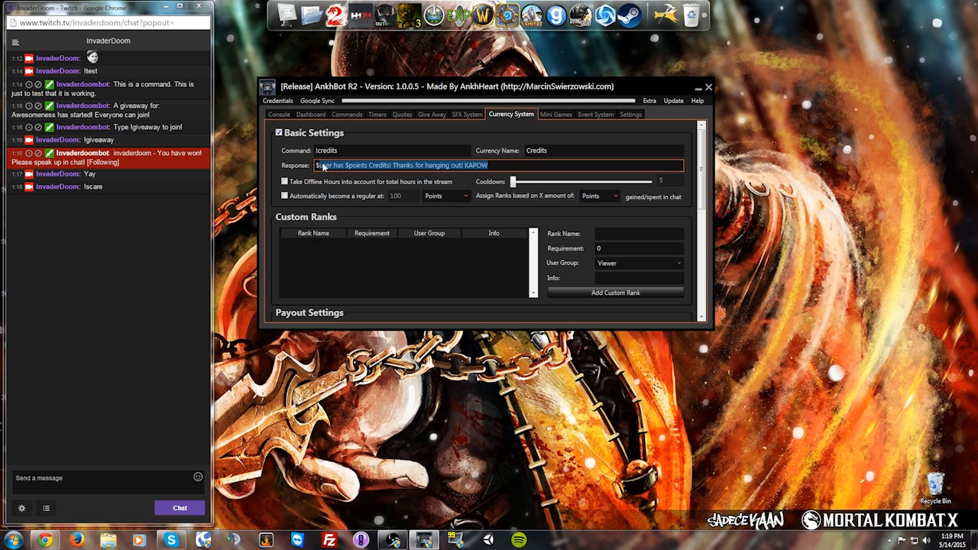
click(321, 165)
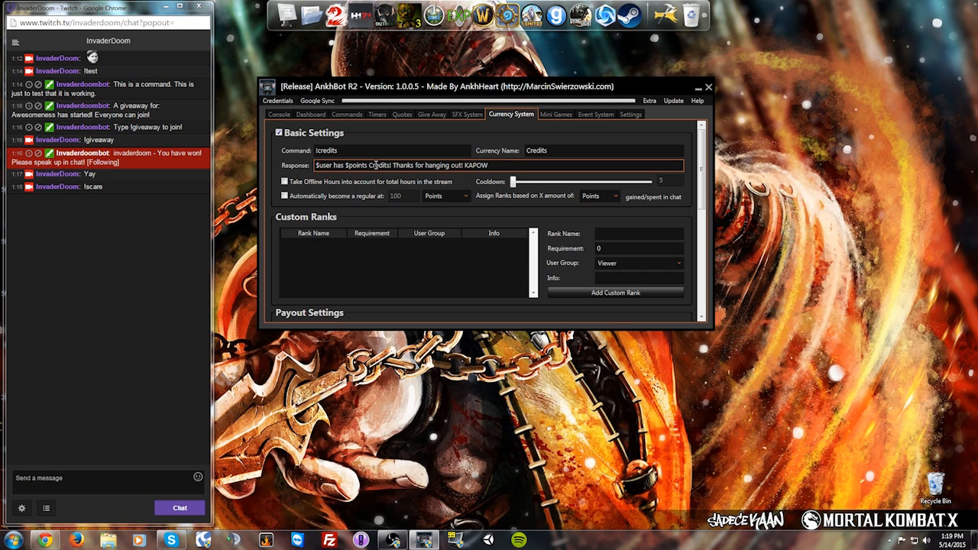
drag(345, 165, 368, 165)
click(368, 165)
Step: Send !credits in Twitch chat and confirm the 4459 Credits reply
click(44, 474)
text(!credits)
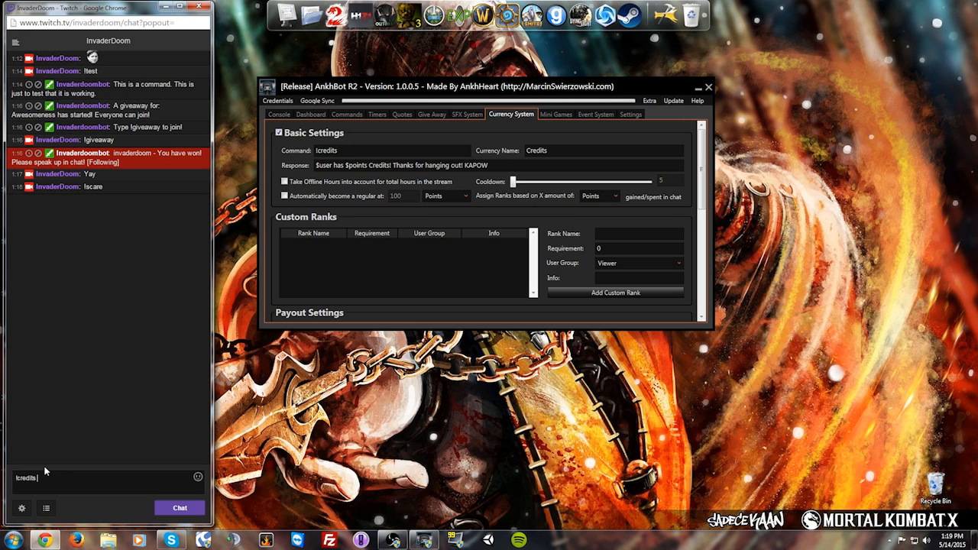
key(Return)
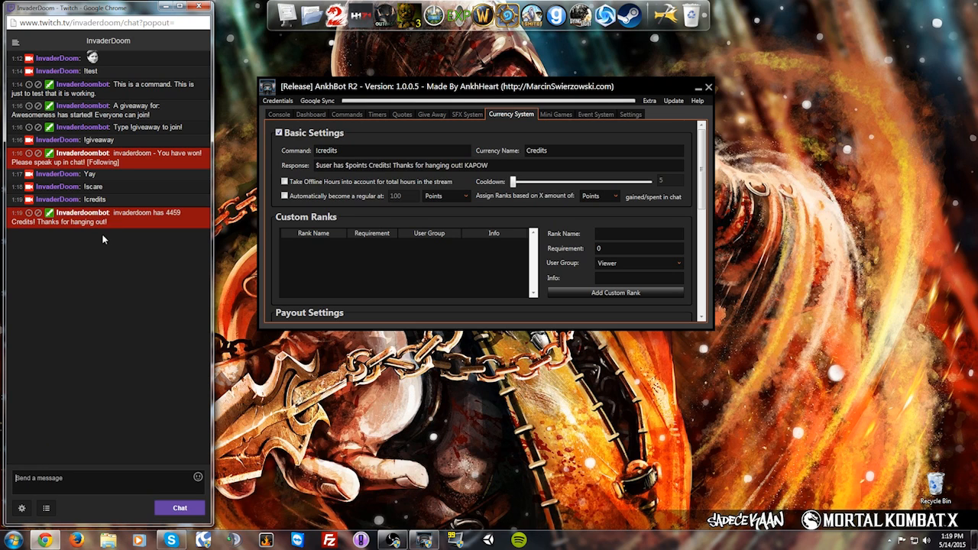
click(553, 151)
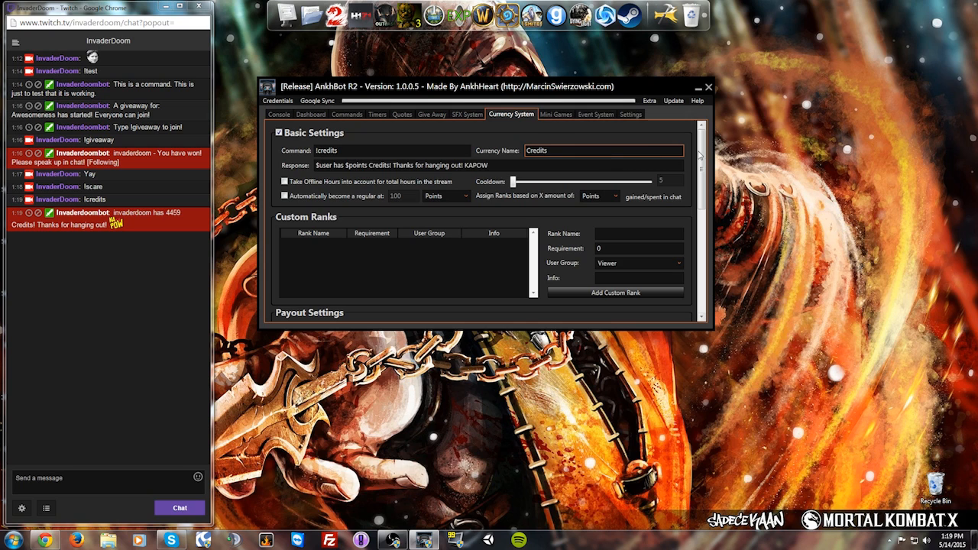
scroll(699, 155, down, 1)
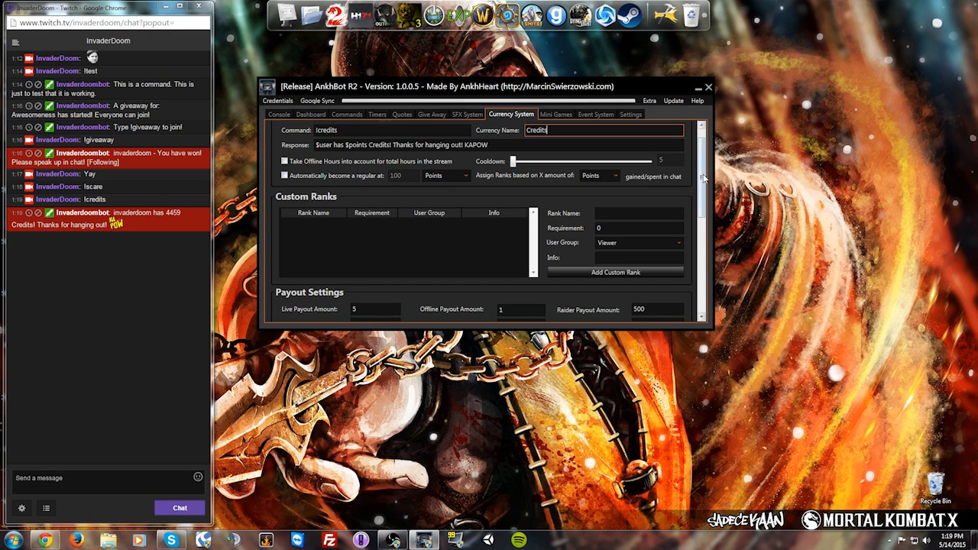
scroll(436, 207, down, 1)
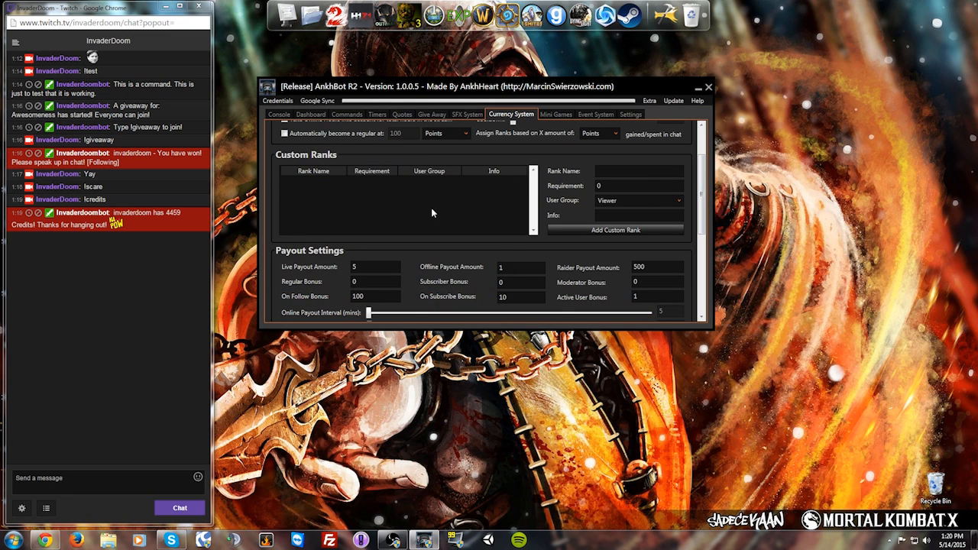
scroll(707, 208, down, 1)
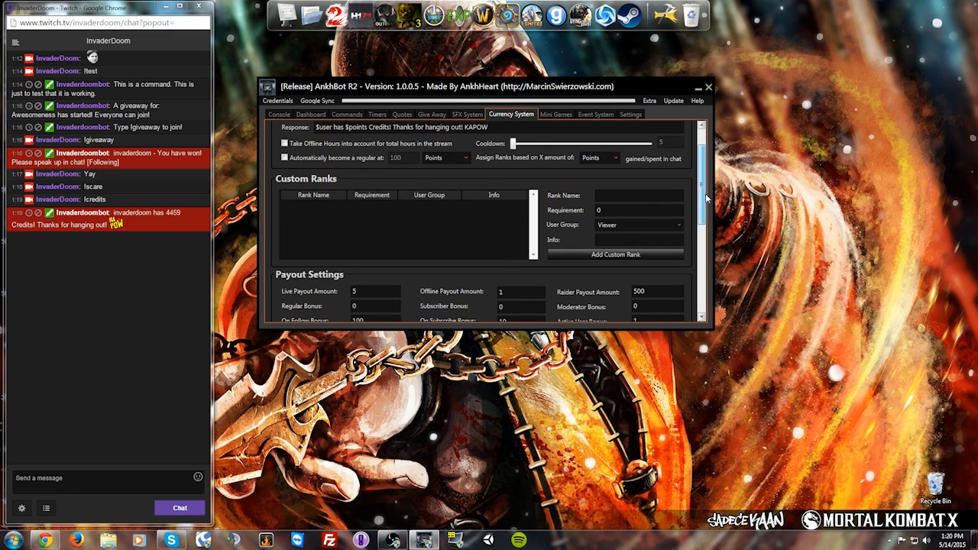
scroll(708, 212, down, 1)
scroll(708, 214, up, 2)
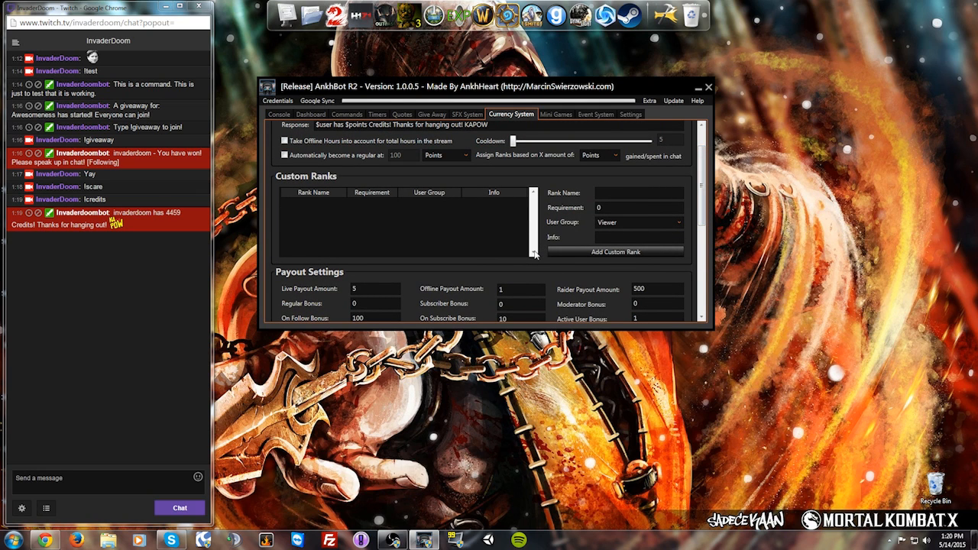
scroll(701, 178, up, 1)
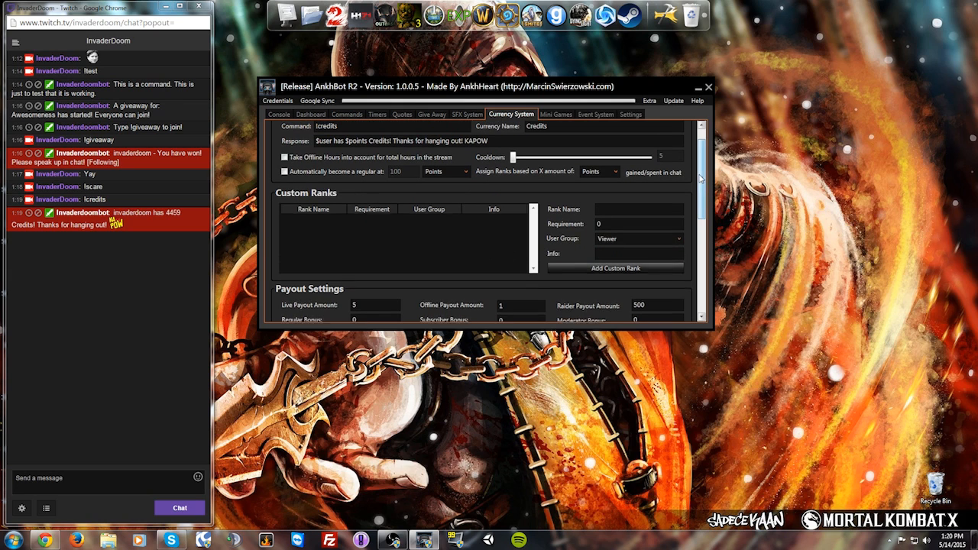
scroll(701, 179, up, 1)
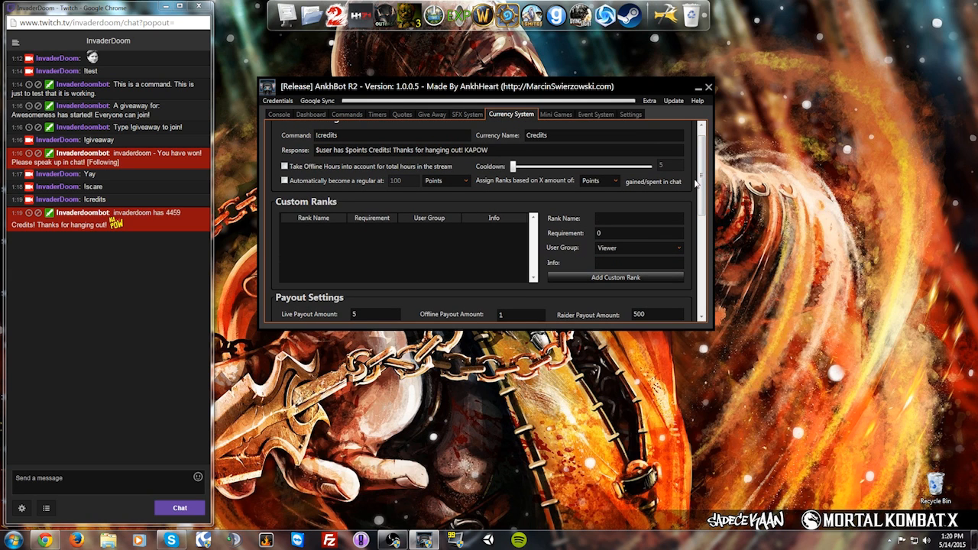
scroll(704, 181, down, 1)
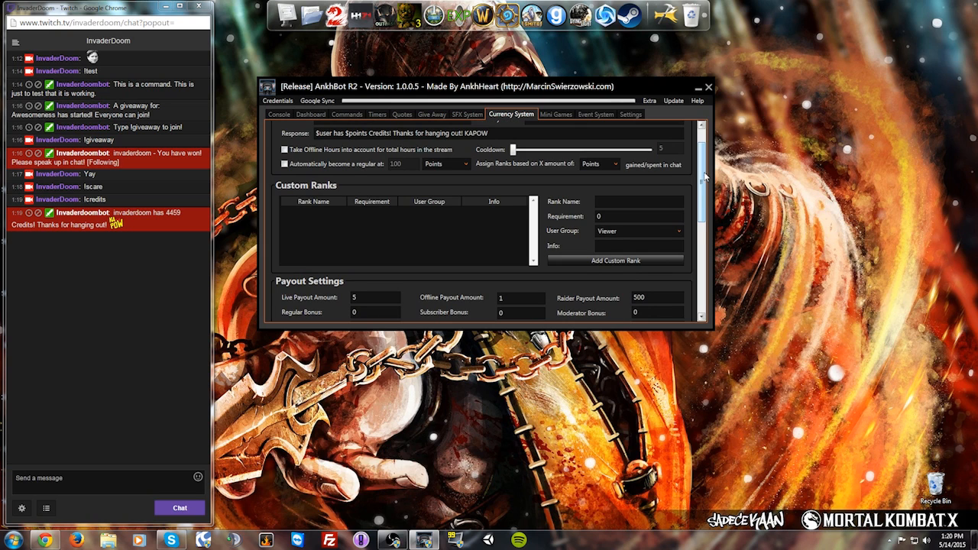
scroll(703, 180, down, 2)
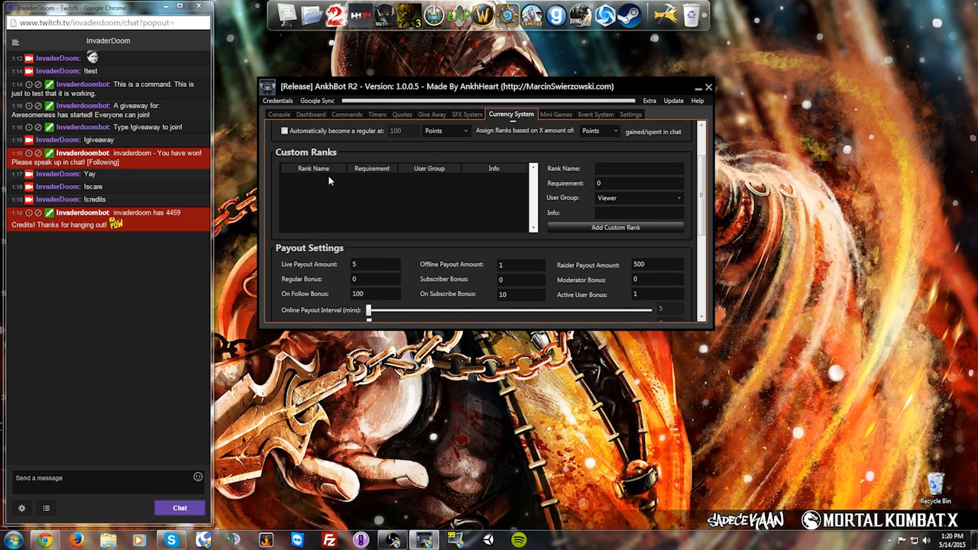
scroll(705, 191, down, 1)
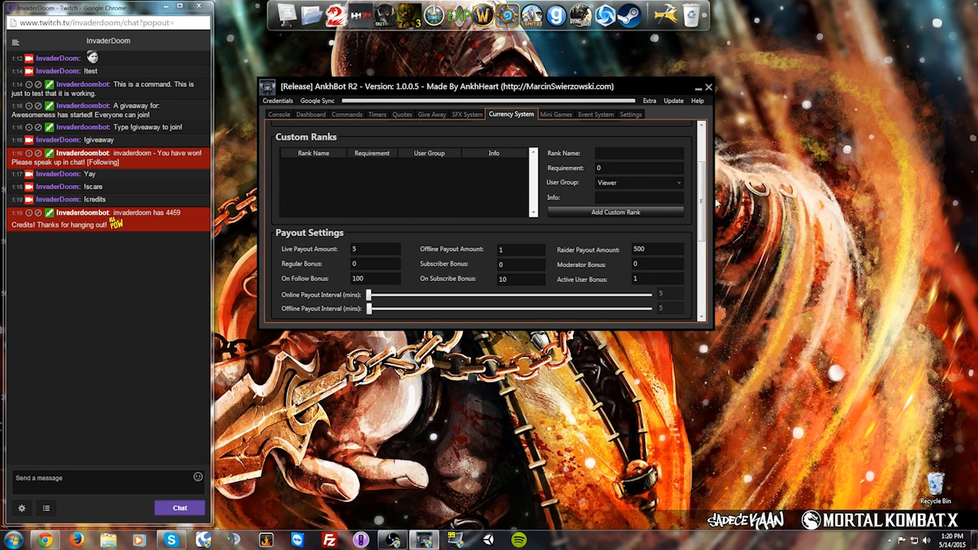
scroll(705, 205, down, 2)
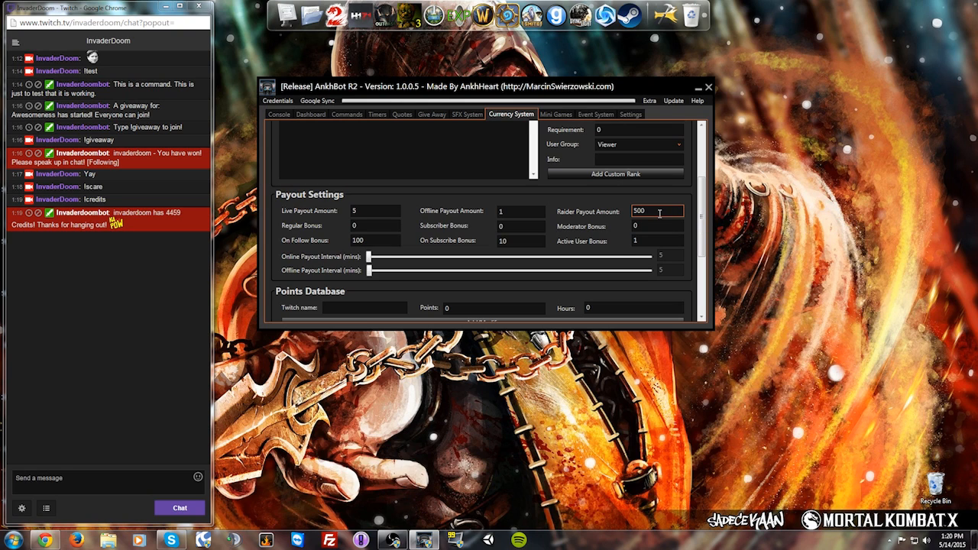
Step: Post !raider with the channel name in Twitch chat
click(118, 478)
text(!raider invaderdoom)
key(Return)
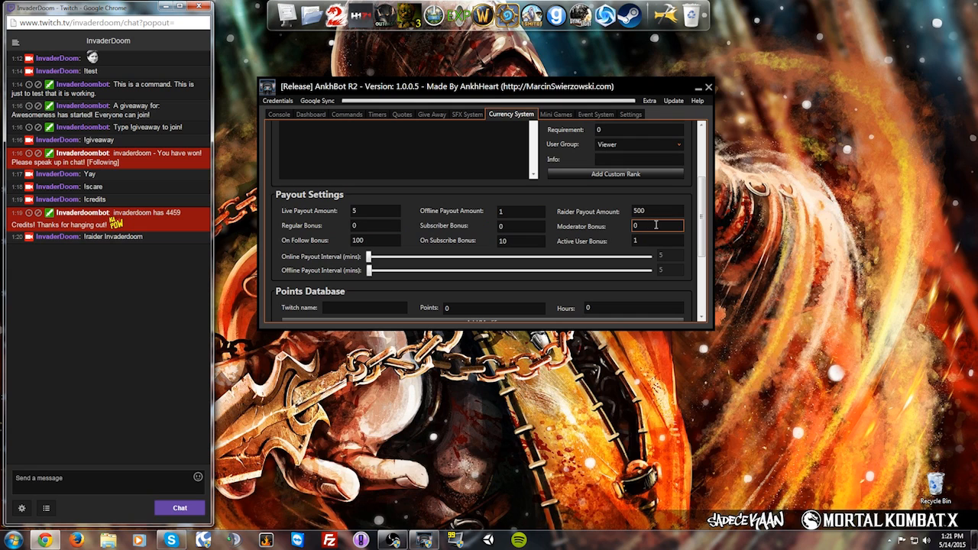
Step: Check the follow bonus of 100 and subscribe bonus of 10, then scroll to the Points Database
click(374, 239)
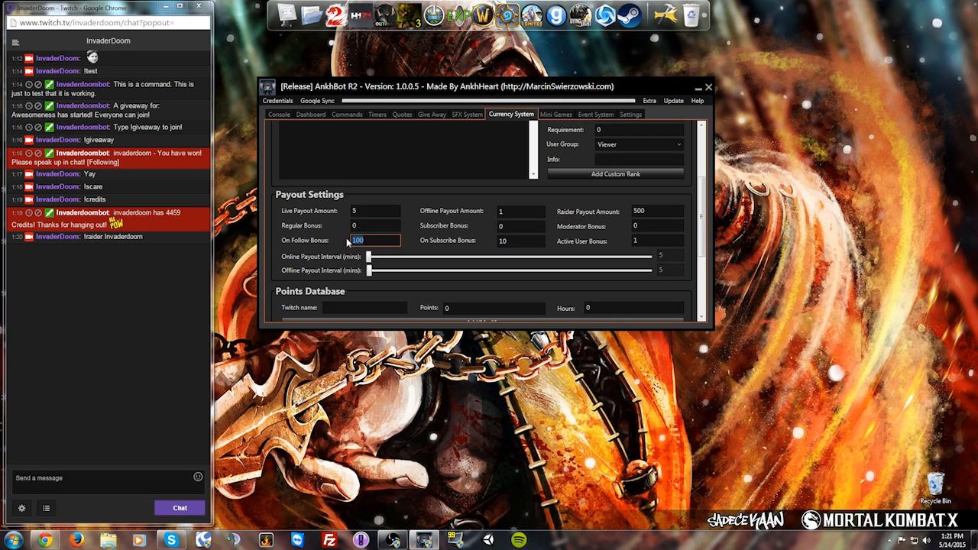
click(520, 243)
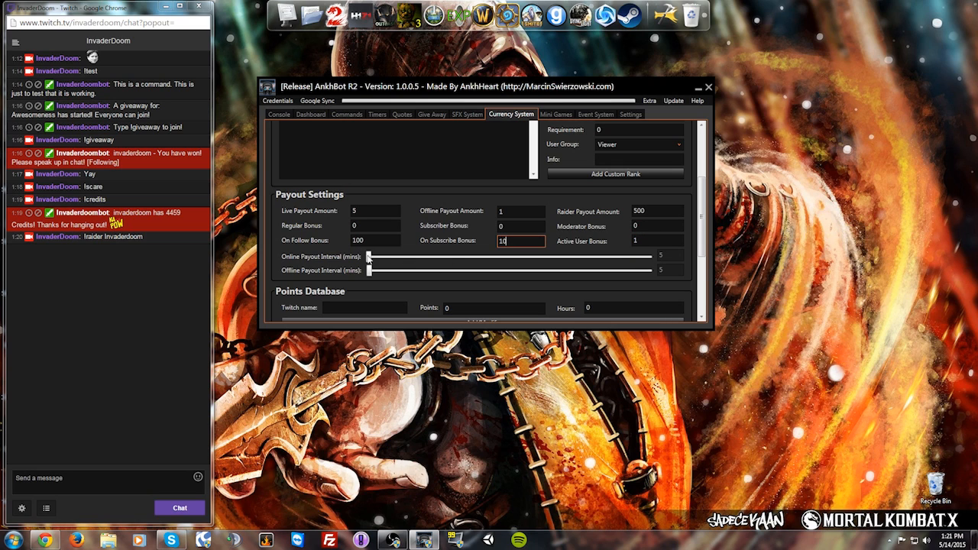
scroll(385, 257, down, 1)
scroll(379, 257, down, 3)
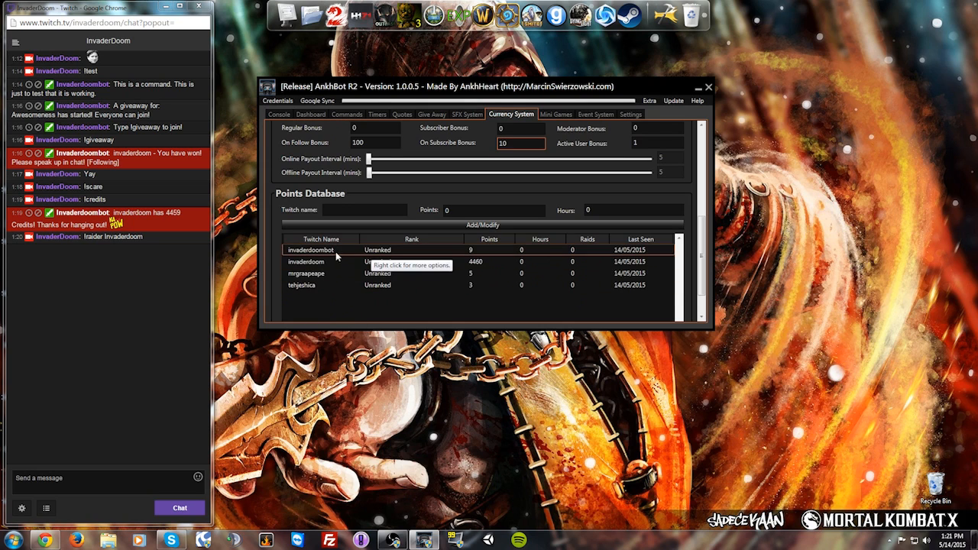
click(419, 317)
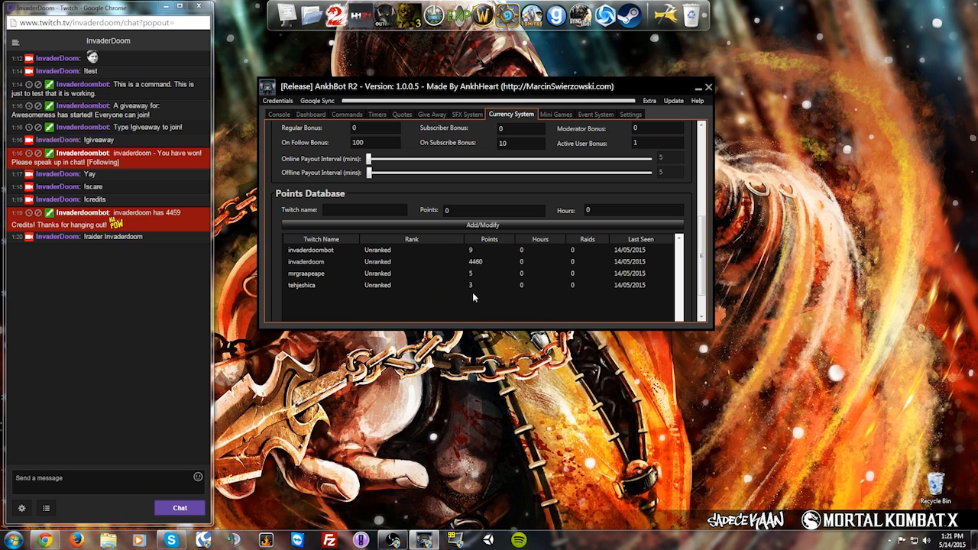
mouse_move(701, 240)
mouse_down()
mouse_move(700, 207)
mouse_move(699, 247)
mouse_up()
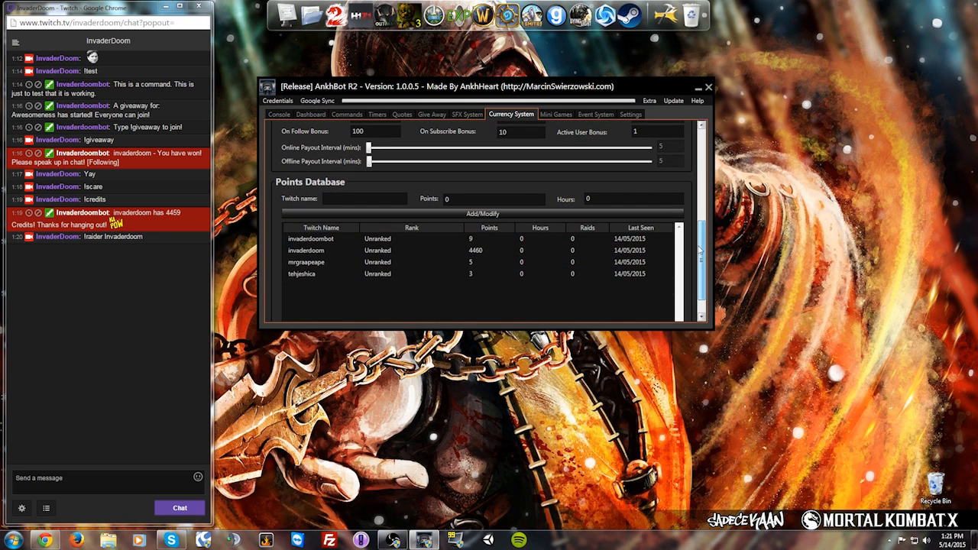
click(79, 488)
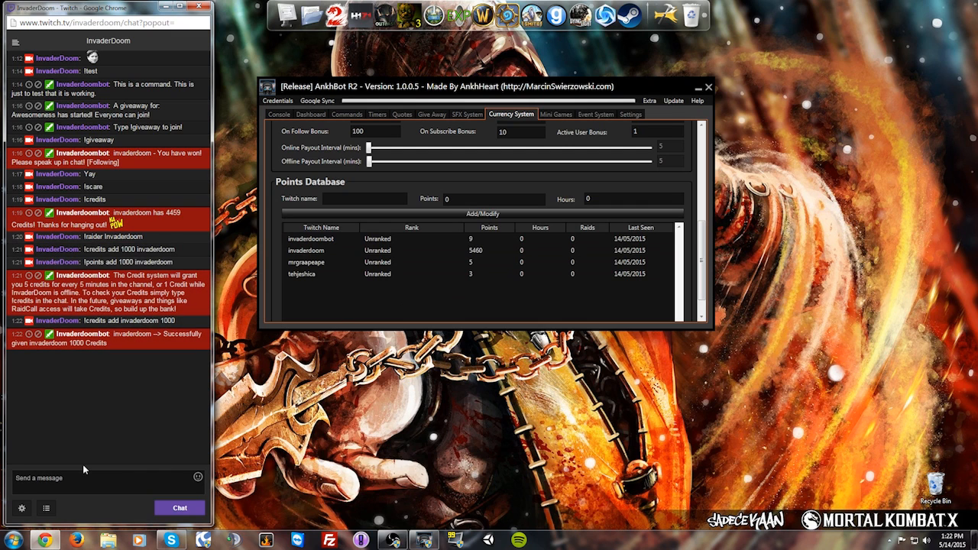
drag(701, 230, 702, 190)
scroll(438, 157, up, 4)
drag(338, 151, 312, 152)
drag(703, 179, 709, 288)
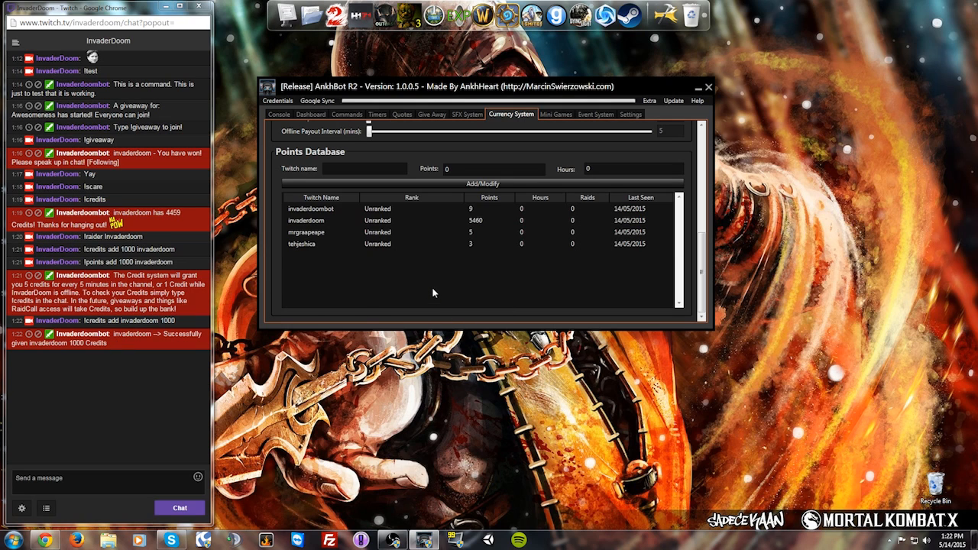
scroll(705, 279, up, 1)
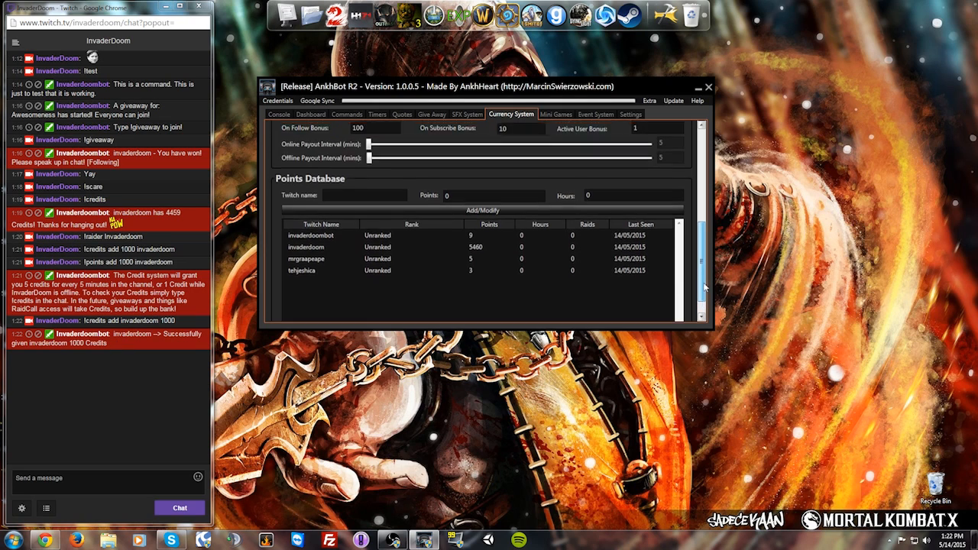
scroll(704, 279, down, 1)
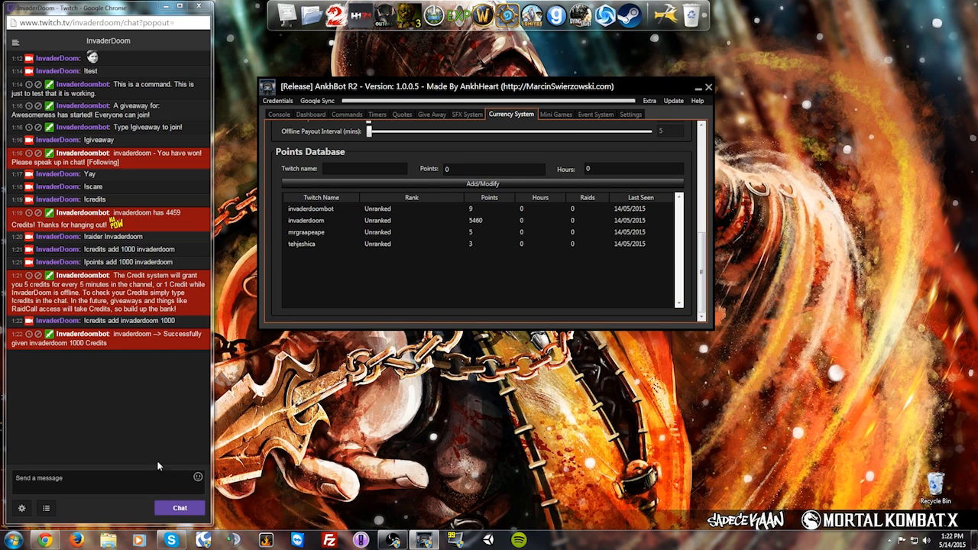
drag(705, 293, 705, 181)
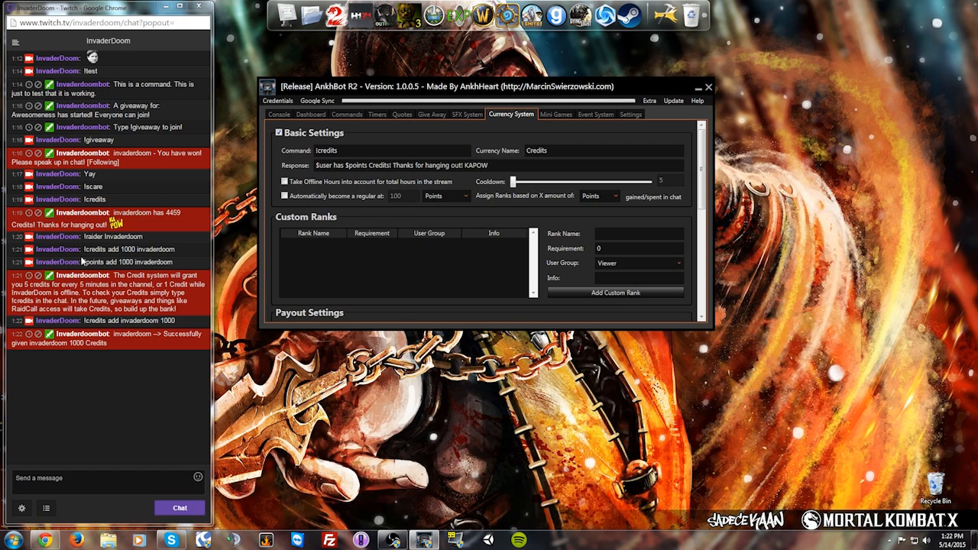
double_click(105, 262)
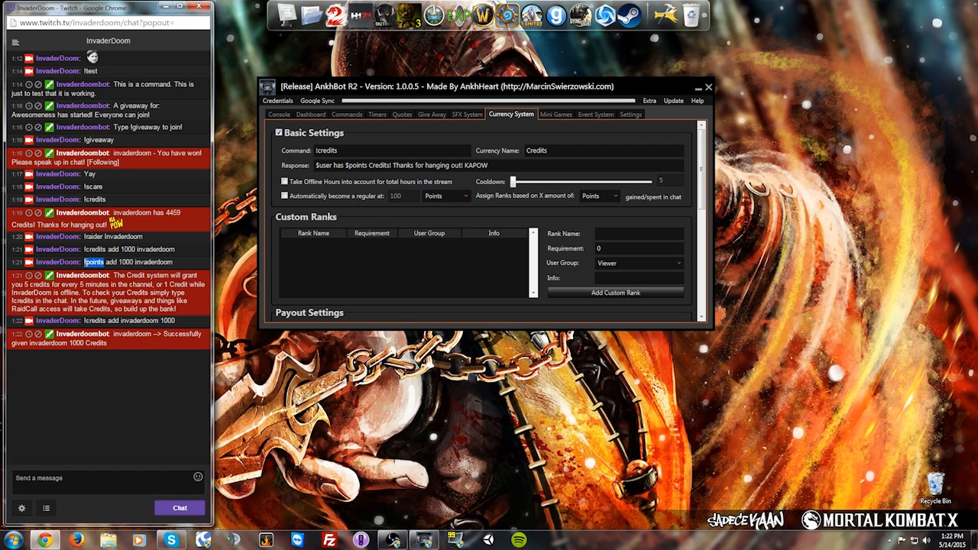
click(86, 263)
Step: In Mini Games, set the bet text to 'The horses are lookse, bet on your horse to win'
click(552, 115)
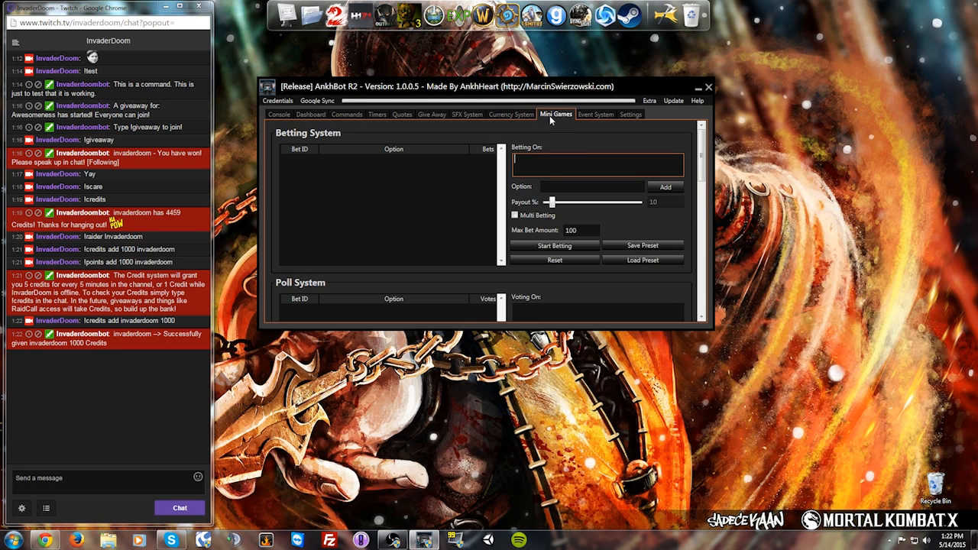
drag(704, 160, 704, 149)
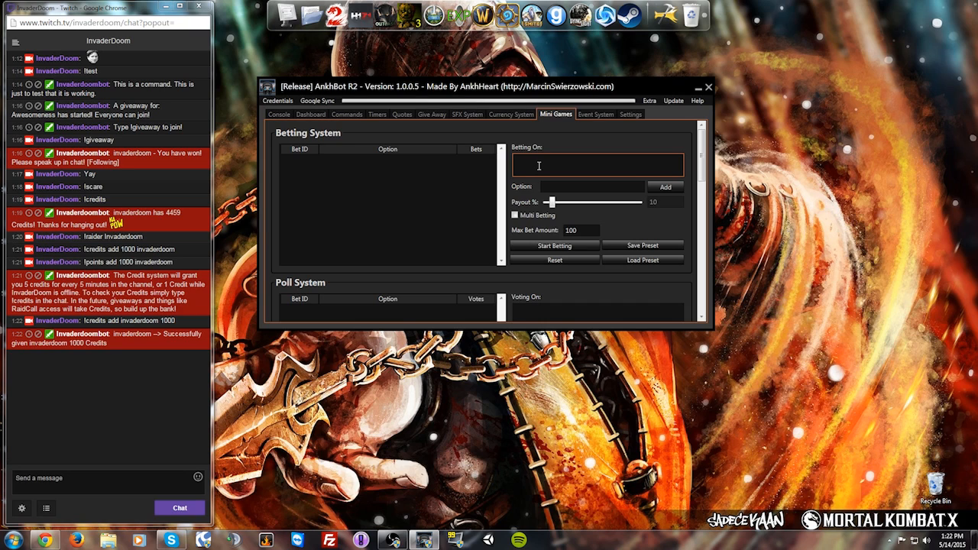
text(The horses are lookse, bet on your horse to win!)
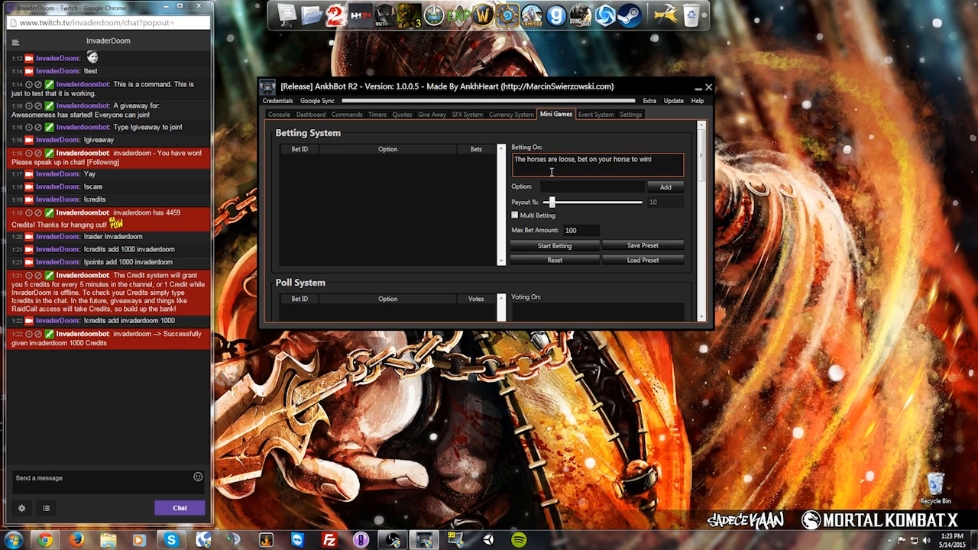
Step: Add Blacky and YourMom as the first two betting options
click(580, 187)
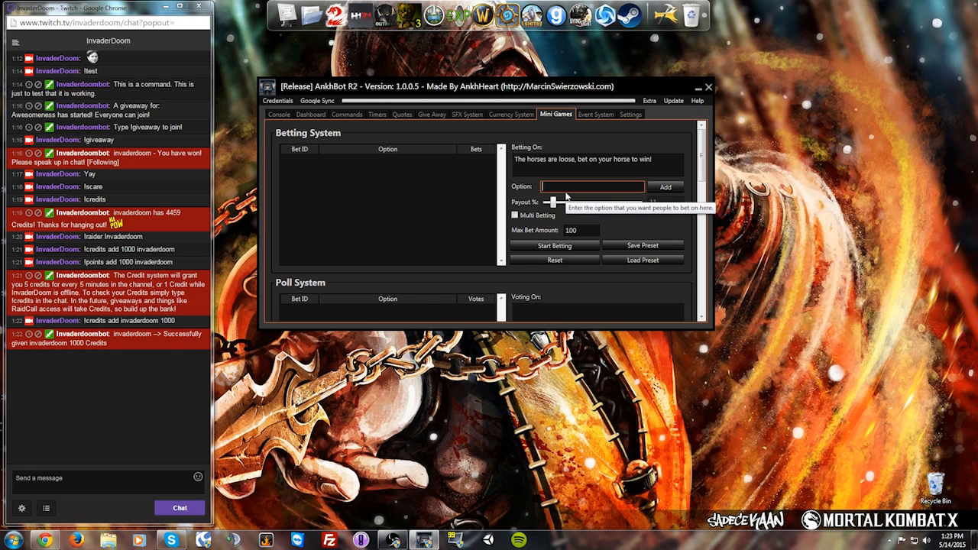
text(Blackey)
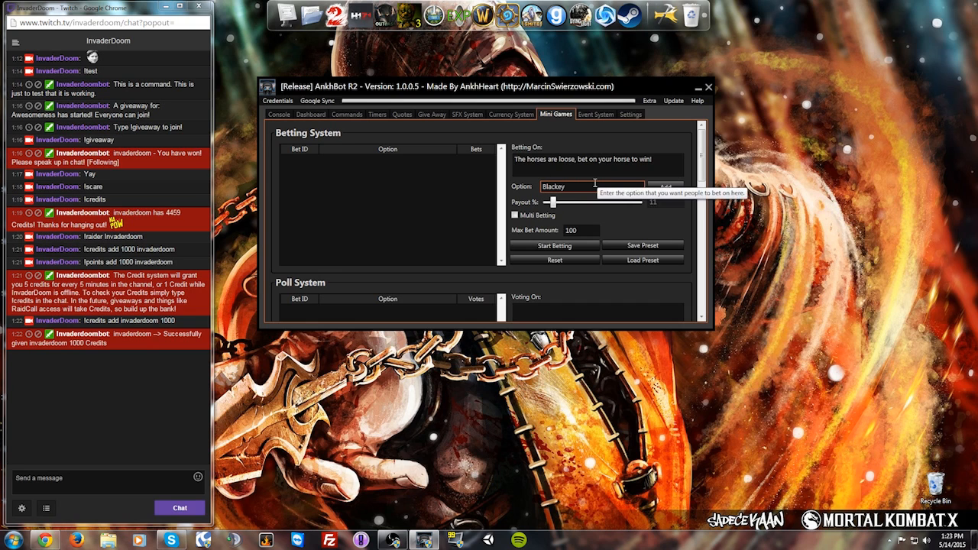
key(BackSpace)
text(y)
click(657, 187)
click(603, 191)
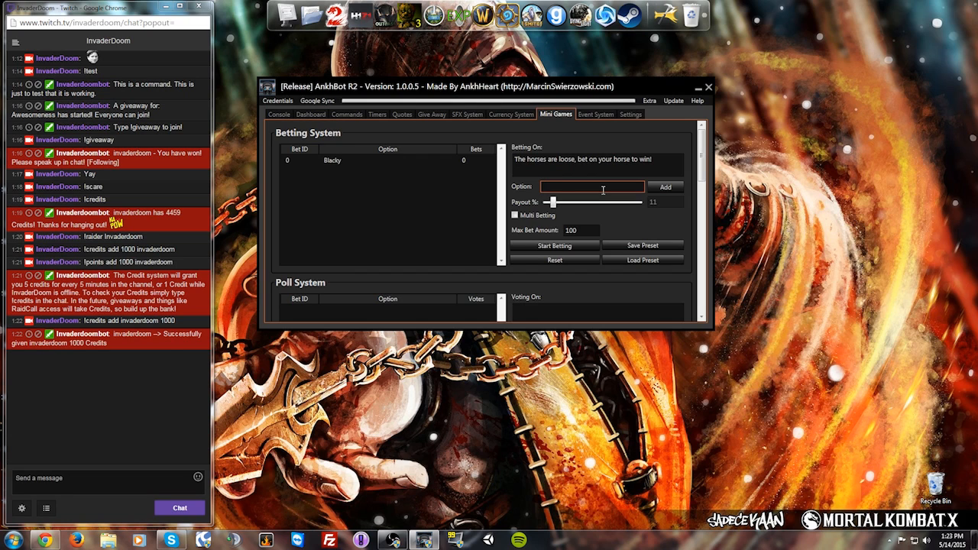
text(YourMom)
click(658, 188)
Step: Add Gimpy, Schlumpy and Loser as the remaining betting options
click(588, 191)
text(Gimpy)
click(664, 187)
click(602, 187)
text(Schlumpy)
click(666, 187)
click(616, 184)
text(Lower)
key(BackSpace)
key(BackSpace)
text(ser)
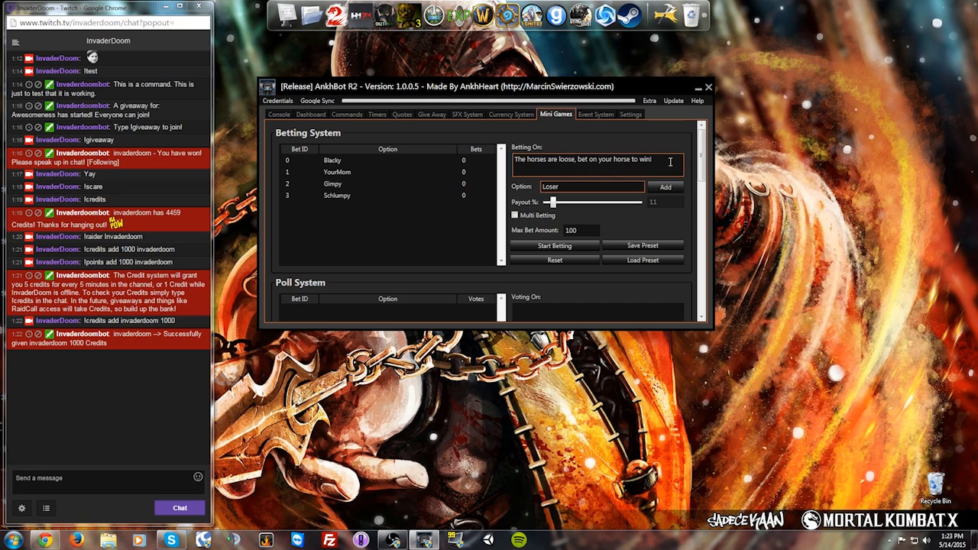
click(666, 186)
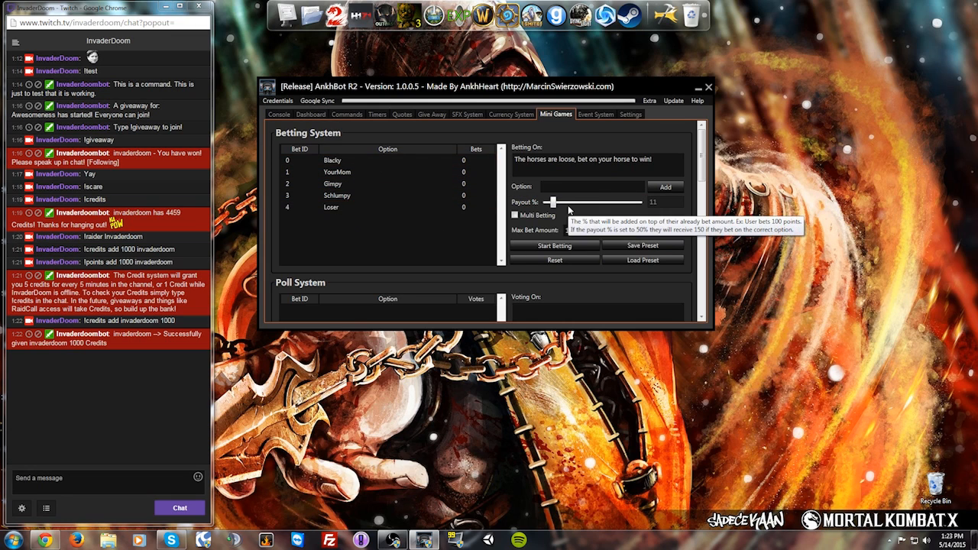
Step: Set payout to 50% and max bet to 10000, then start the betting
drag(557, 203, 594, 205)
double_click(566, 231)
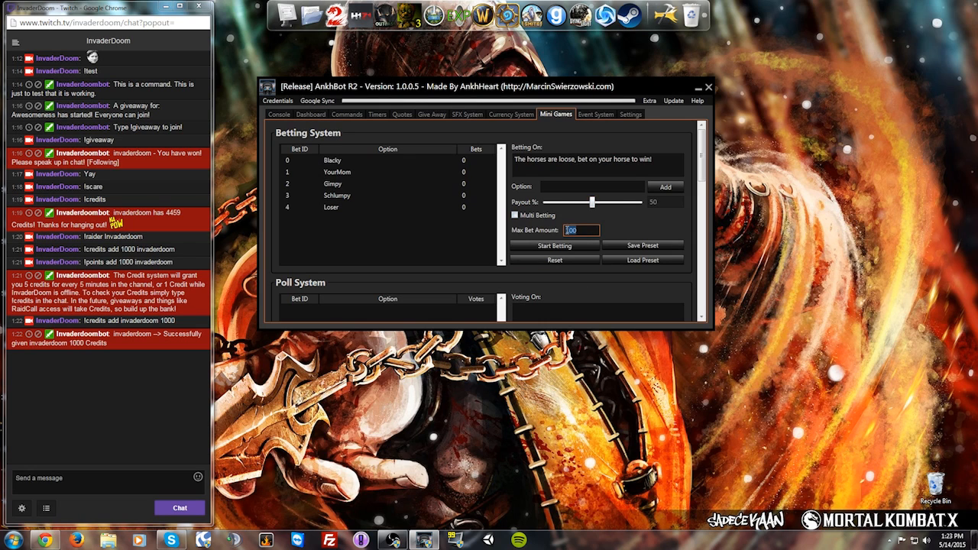
text(10000)
click(574, 246)
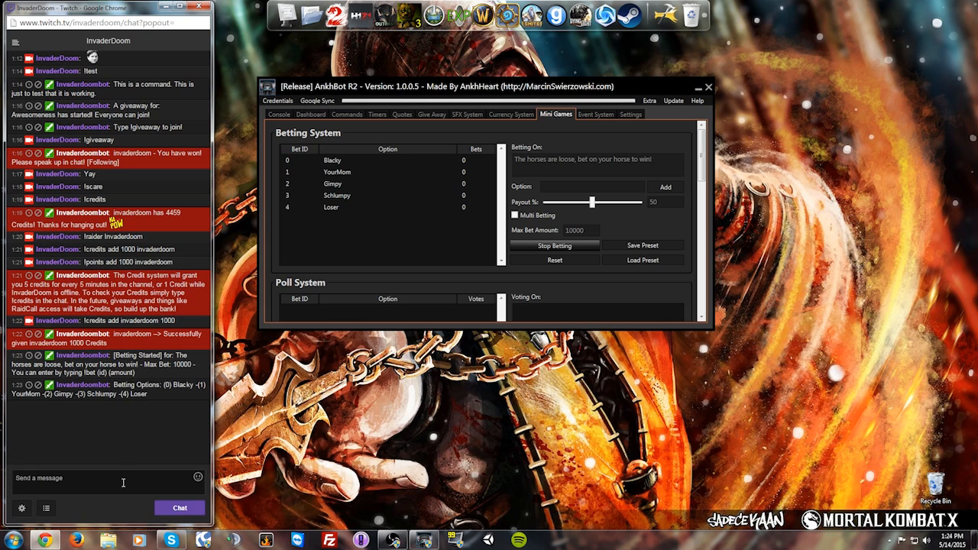
Step: Bet 3000 on option 1 (YourMom) from Twitch chat with !bet 1 3000
text(!bet)
text(3000)
key(BackSpace)
key(BackSpace)
key(BackSpace)
key(BackSpace)
key(BackSpace)
text(1 3000)
key(Return)
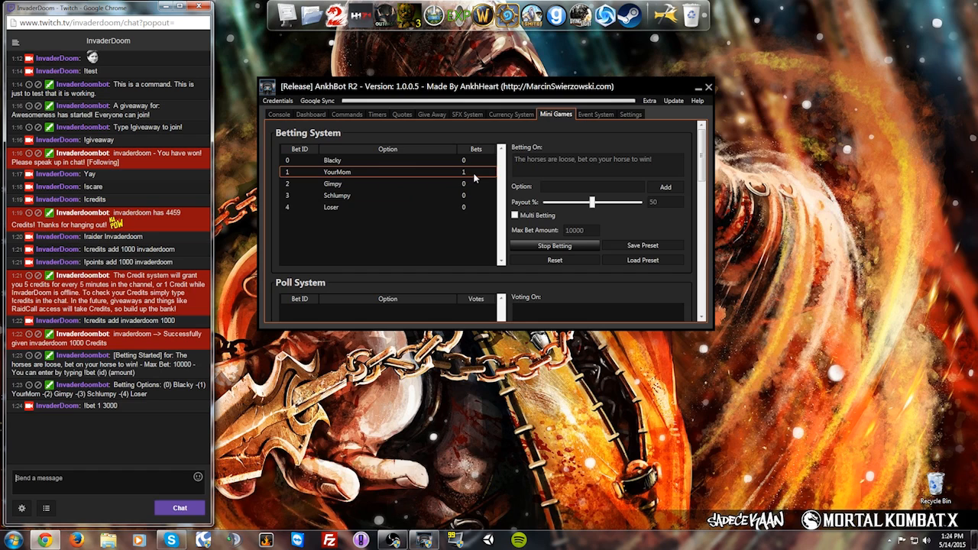
Step: Reward the bets on YourMom as the winning option and confirm the payout
click(422, 173)
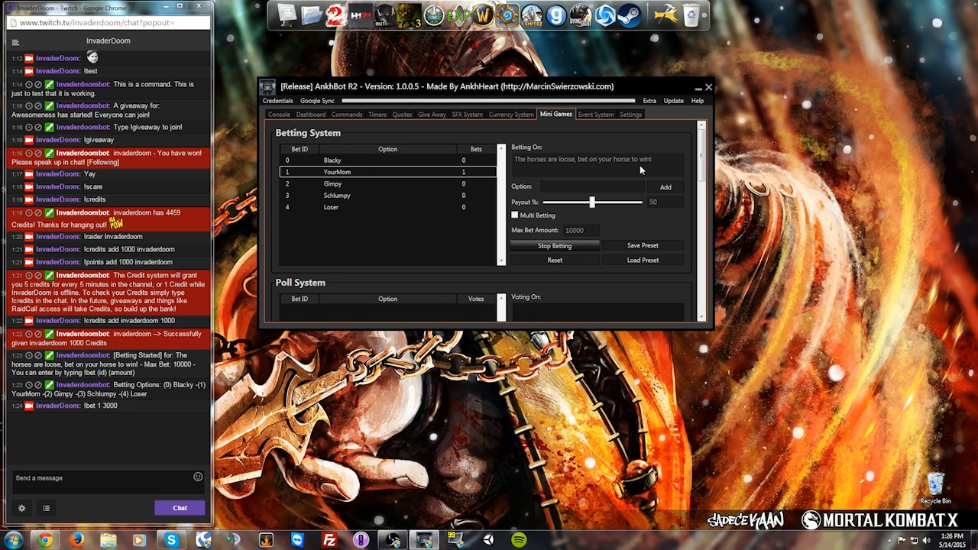
right_click(379, 173)
click(406, 184)
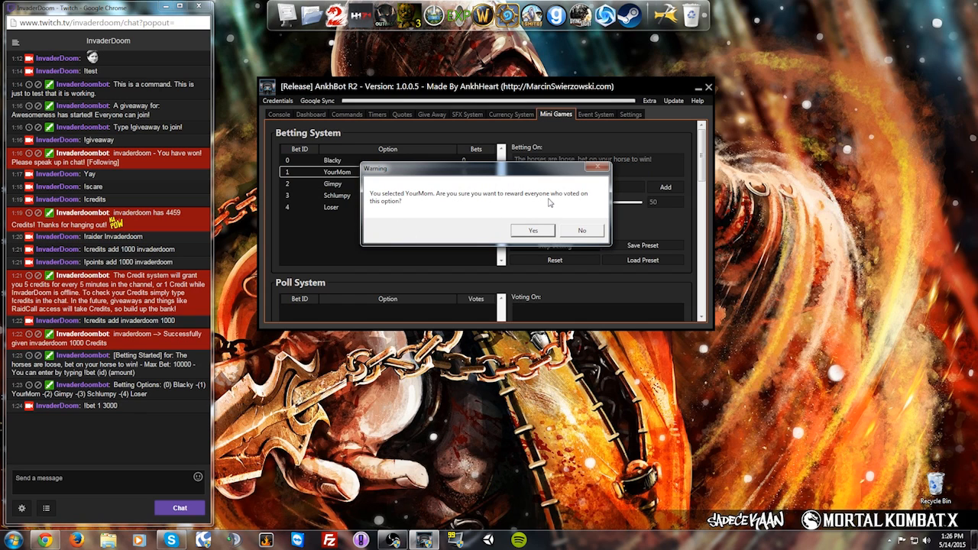
click(535, 231)
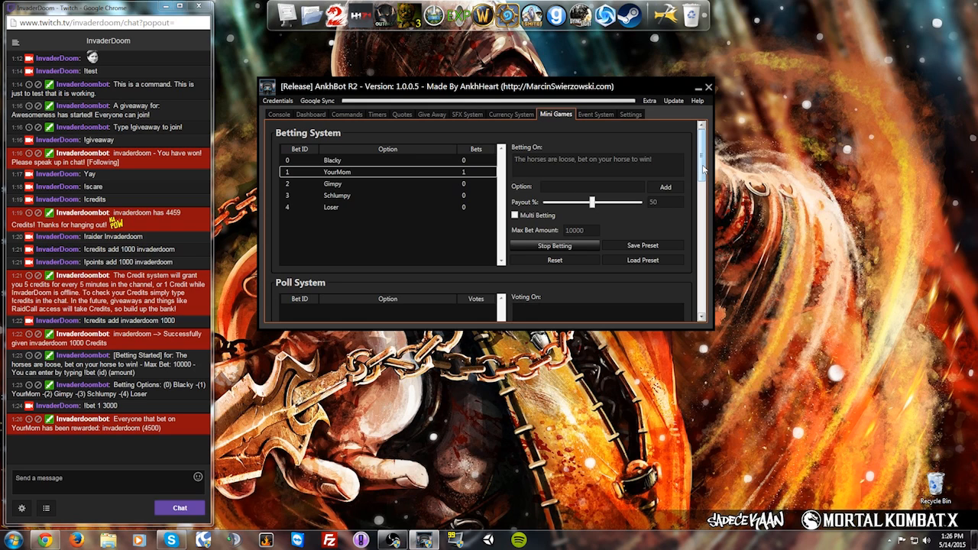
Step: Enter the poll question 'What Game Should I play next?' in Poll System
scroll(704, 169, down, 4)
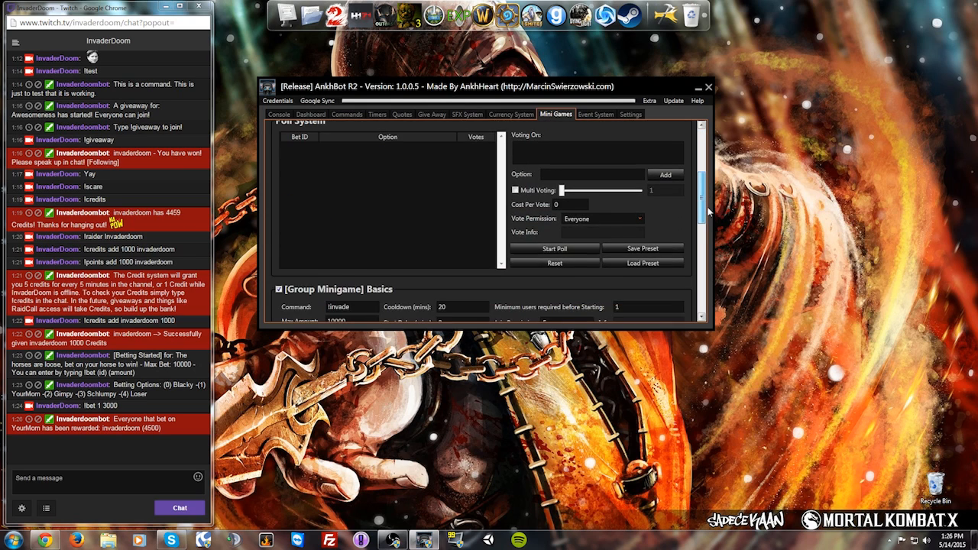
click(529, 164)
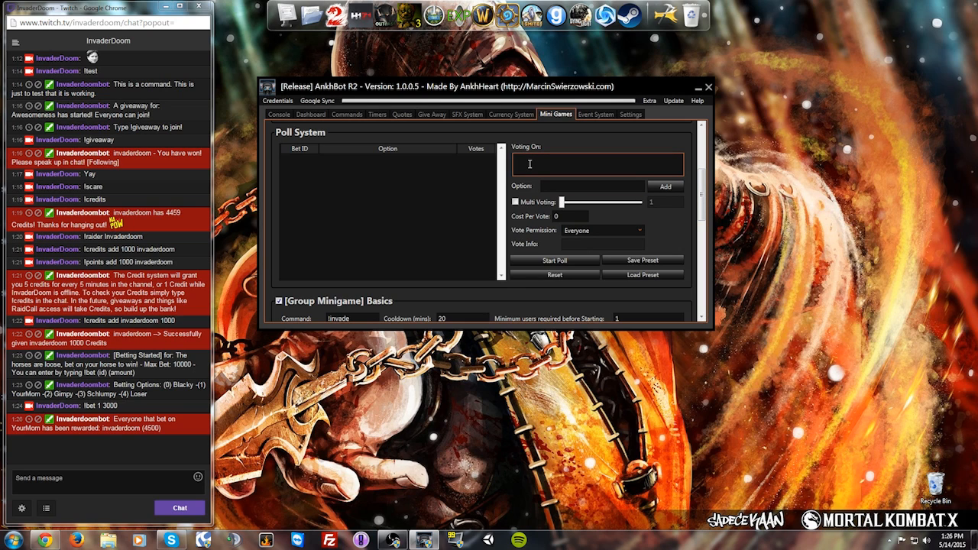
text(What Game S)
text(hould I pla)
text(y nex)
text(xt)
key(BackSpace)
key(BackSpace)
key(BackSpace)
text(xt!)
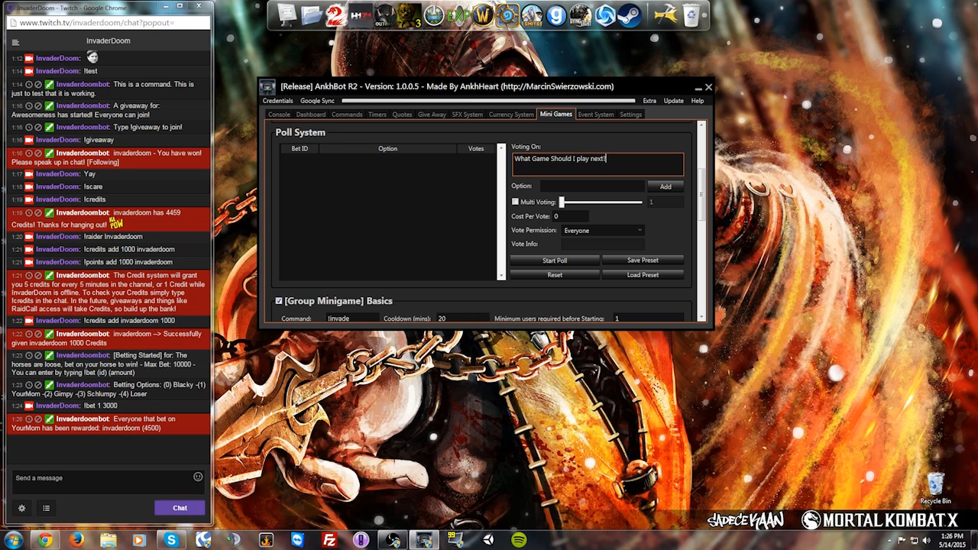
Step: Add GTA V and Mortal Kombat X as poll options
click(545, 186)
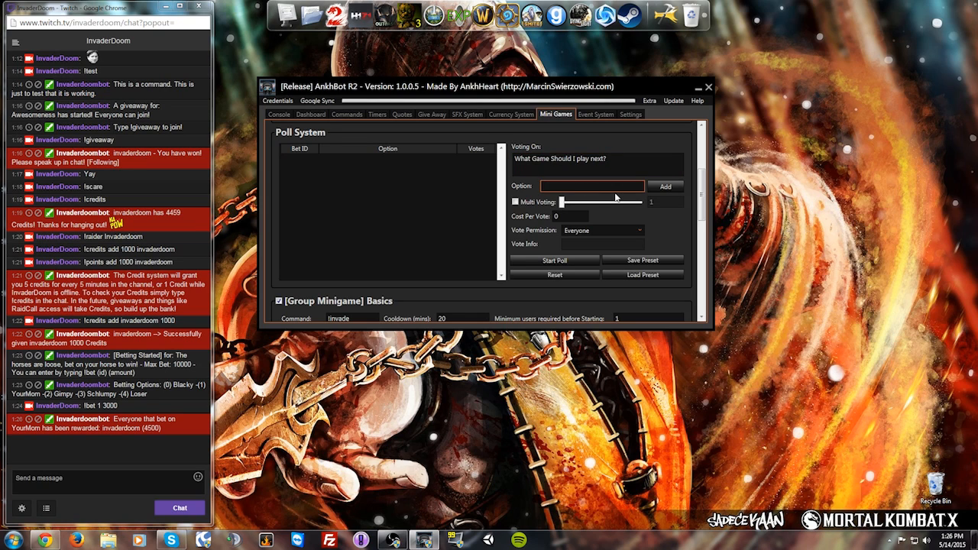
text(GTA V)
click(666, 187)
click(622, 187)
text(Mortal Kombat C)
key(BackSpace)
text(X)
click(666, 186)
Step: Add YourMom and H1Z1 as the remaining poll options
click(635, 189)
text(YourMom)
click(659, 186)
click(624, 186)
text(H1Z1)
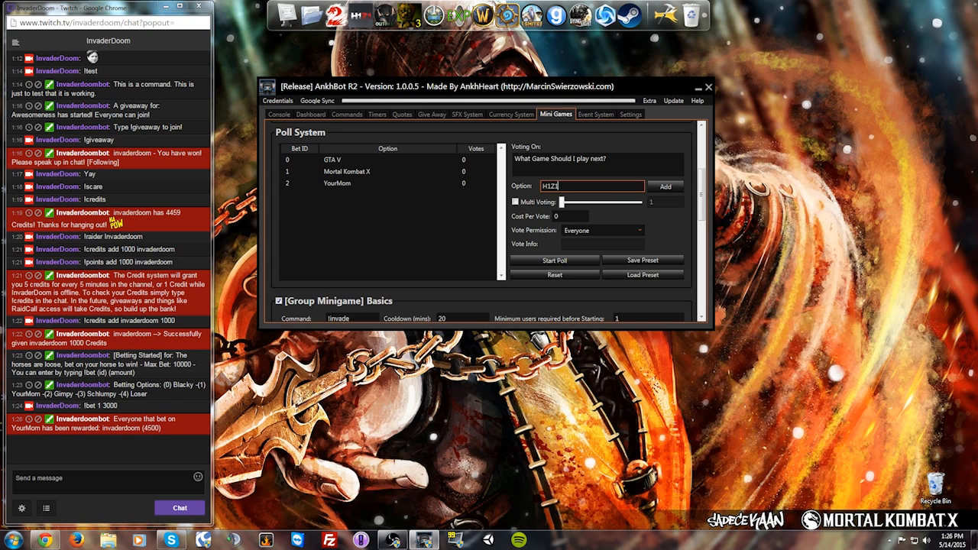
click(662, 186)
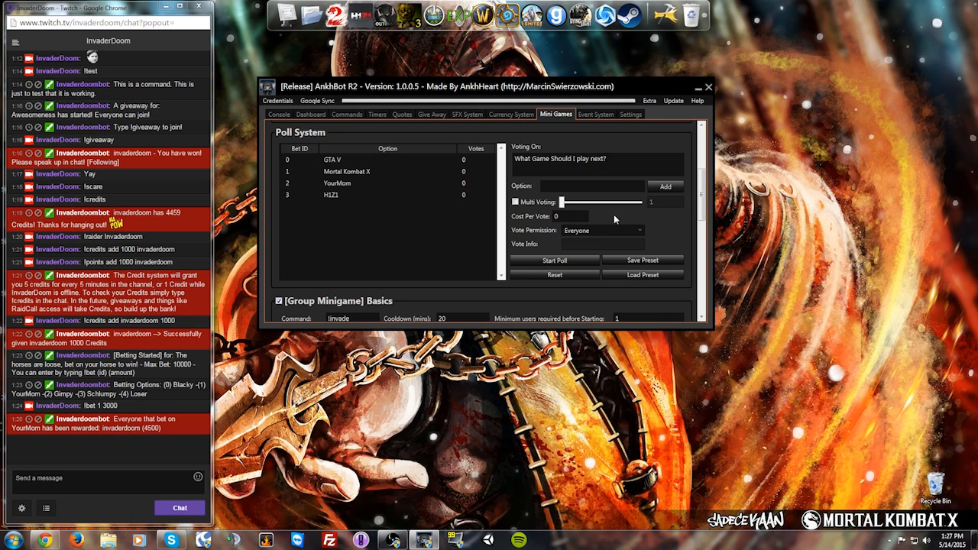
Step: Open the poll and vote for Mortal Kombat X from chat with !vote 1
click(569, 259)
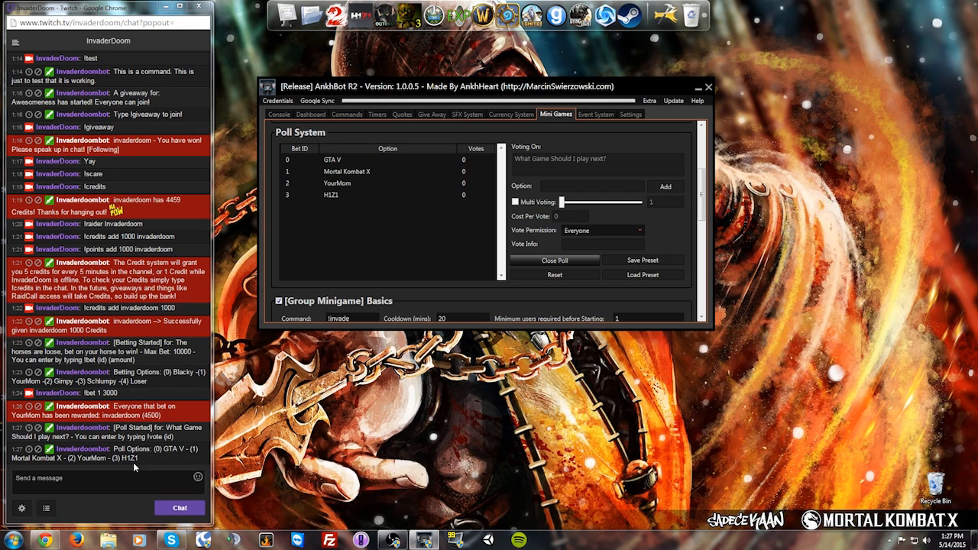
click(99, 484)
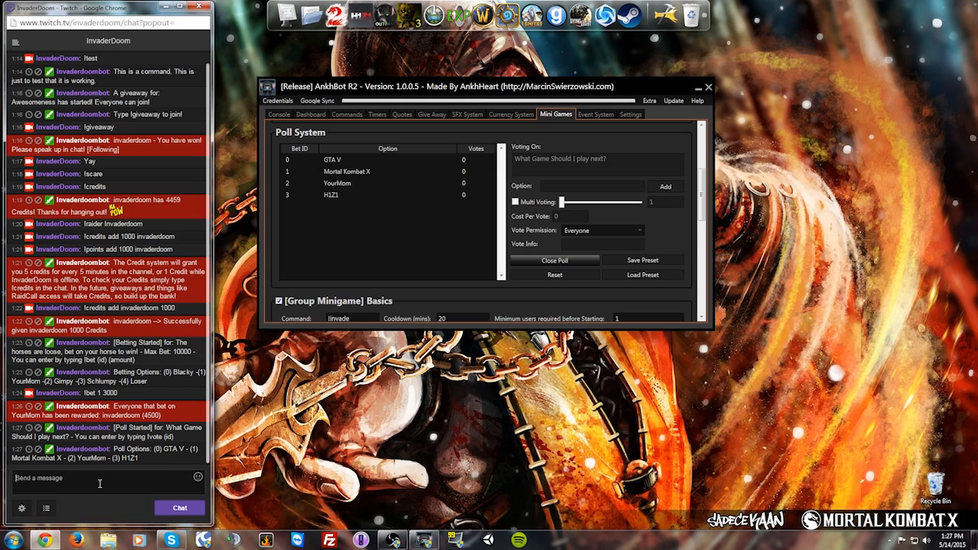
text(!vote 1)
key(Return)
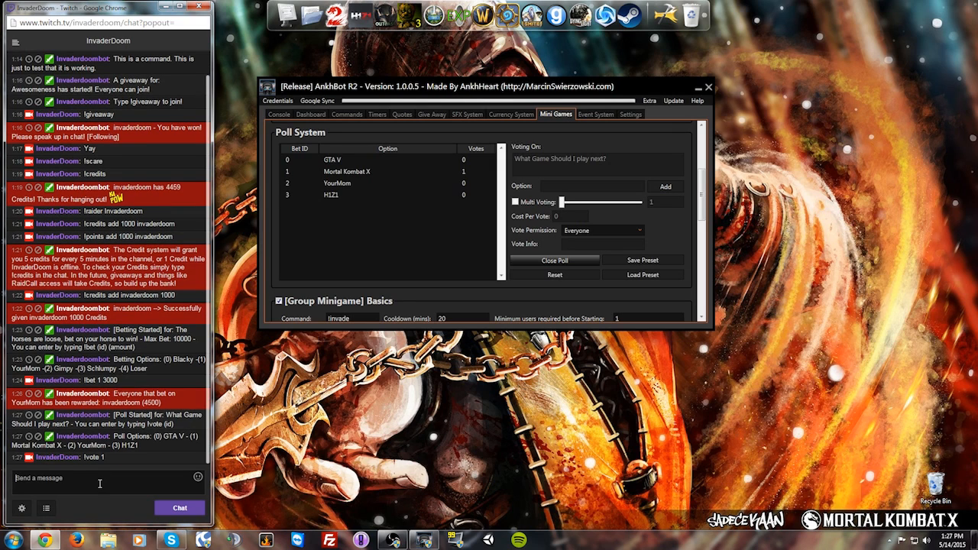
Step: Close the poll and announce the winning option in Twitch chat
right_click(444, 175)
click(441, 186)
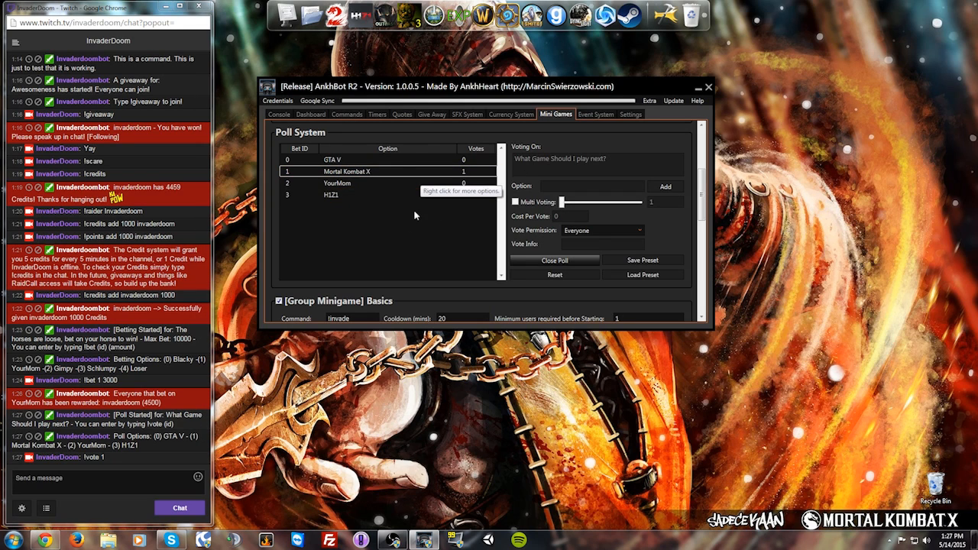
click(555, 260)
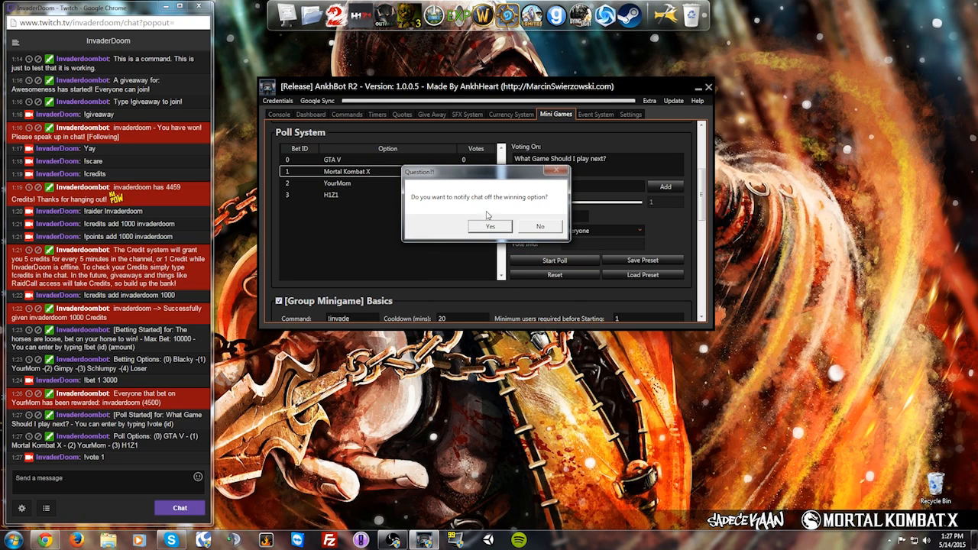
click(490, 227)
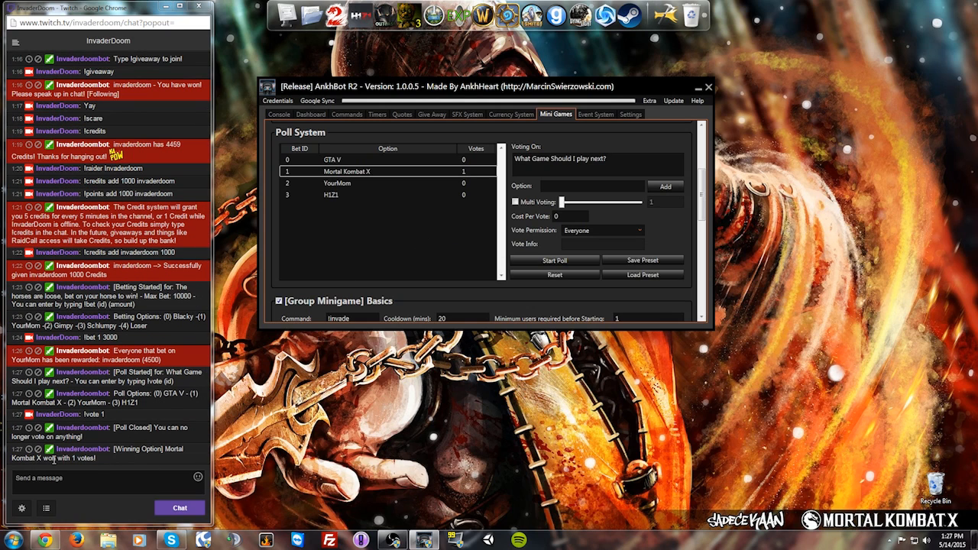
click(97, 474)
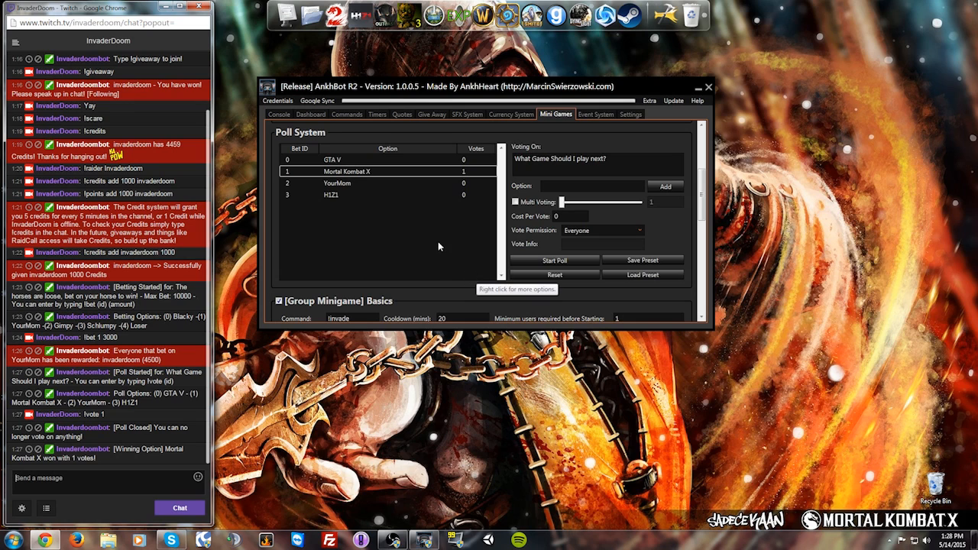
Step: Enter 51 for Viewer Chance and 50 for Viewer Payout in Group Minigame settings
drag(703, 193, 708, 231)
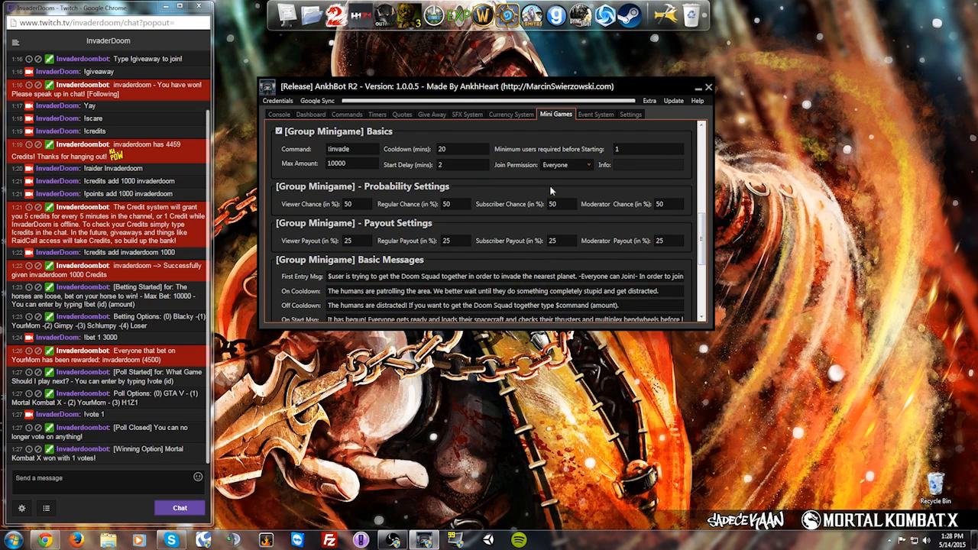
mouse_move(704, 239)
mouse_down()
mouse_move(703, 293)
mouse_move(704, 187)
mouse_move(702, 294)
mouse_move(703, 222)
mouse_move(703, 232)
mouse_up()
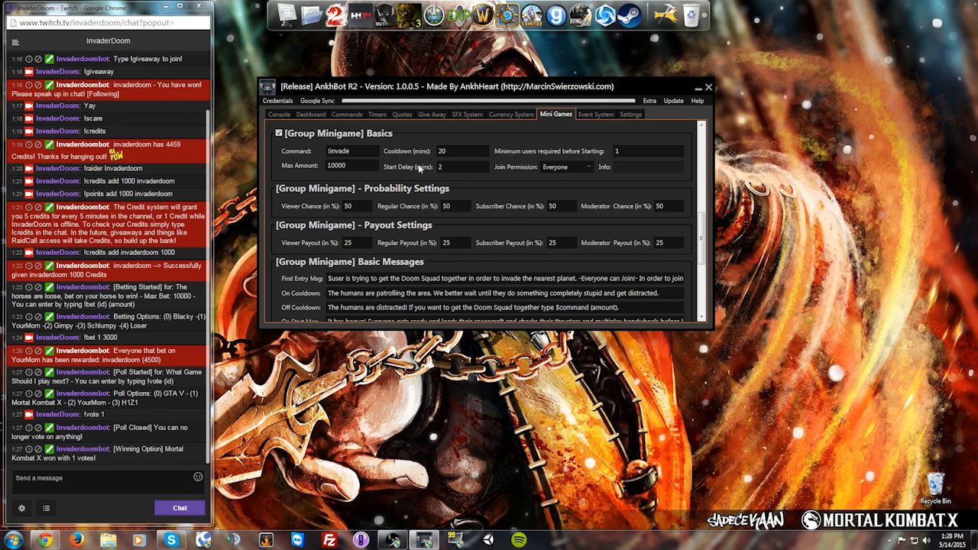
drag(704, 238, 704, 254)
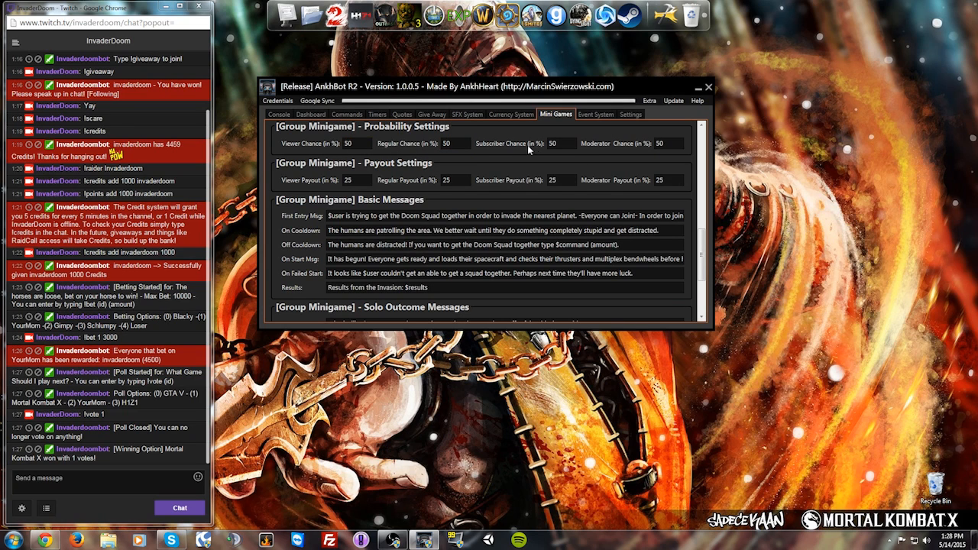
double_click(348, 144)
text(75)
double_click(348, 143)
text(51)
double_click(348, 181)
text(50)
Step: Set Moderator Payout to 50 and send !invade 4000 in Twitch chat
click(658, 180)
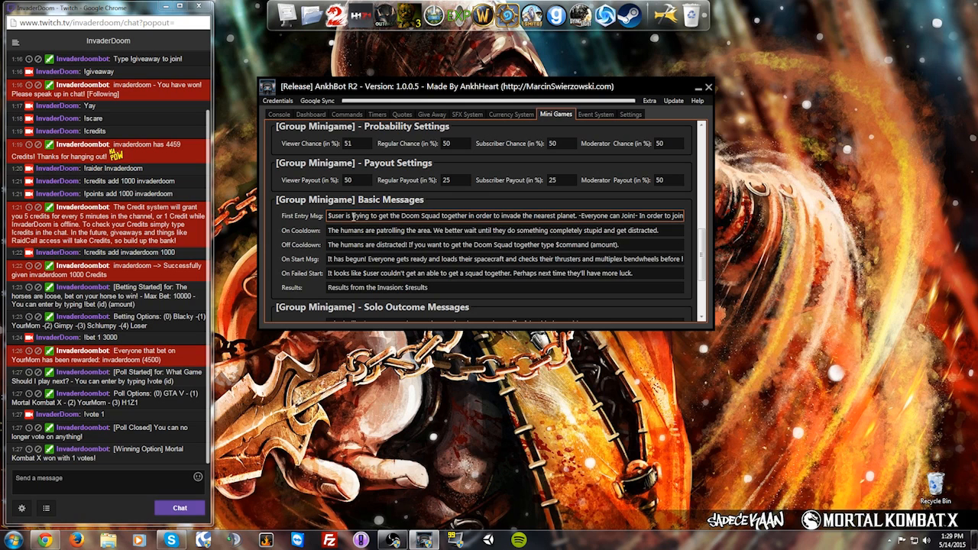
click(84, 474)
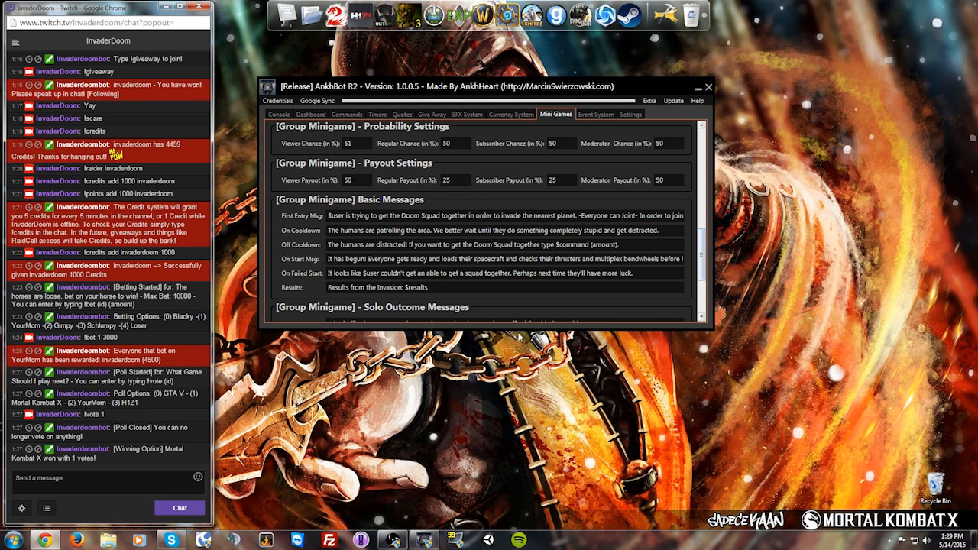
text(!invade 100)
key(BackSpace)
key(BackSpace)
key(BackSpace)
text(4000)
key(Return)
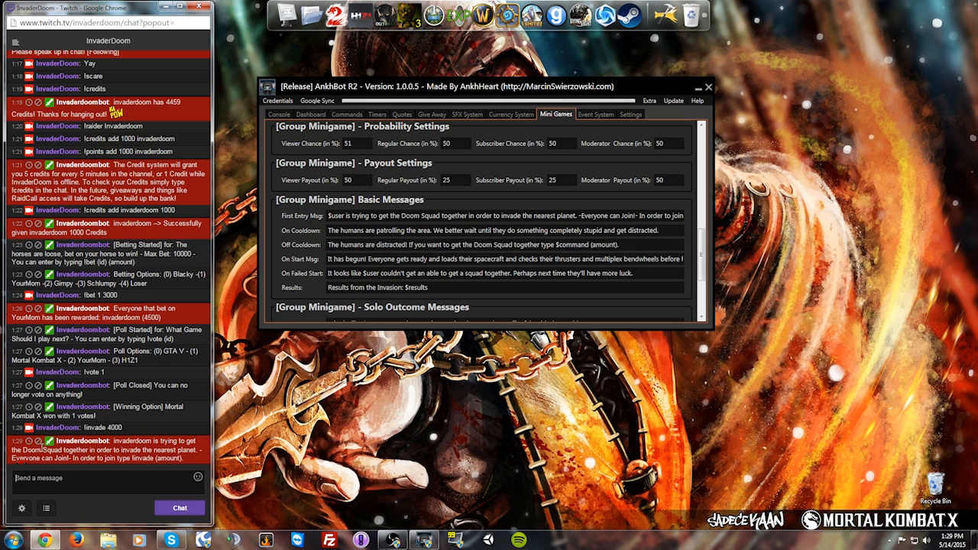
scroll(103, 449, down, 1)
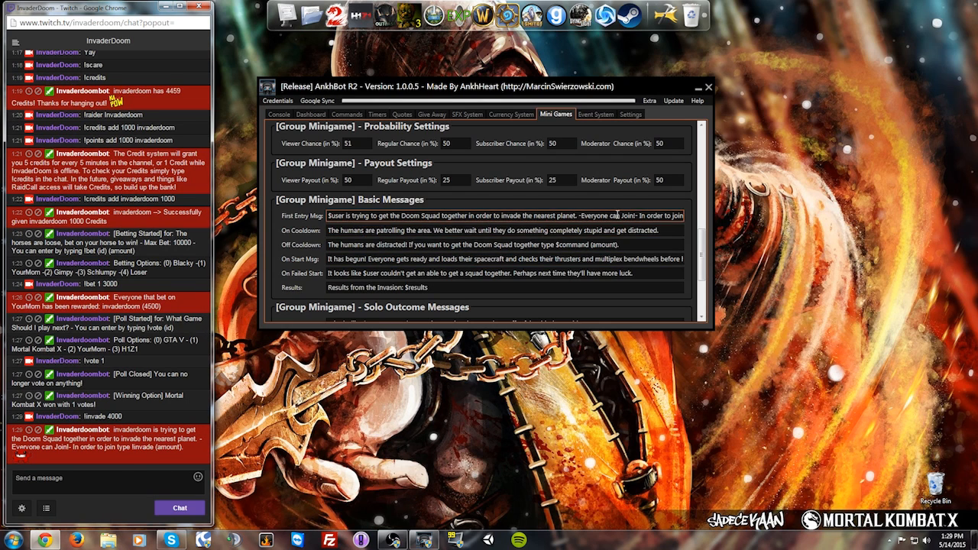
scroll(704, 246, down, 5)
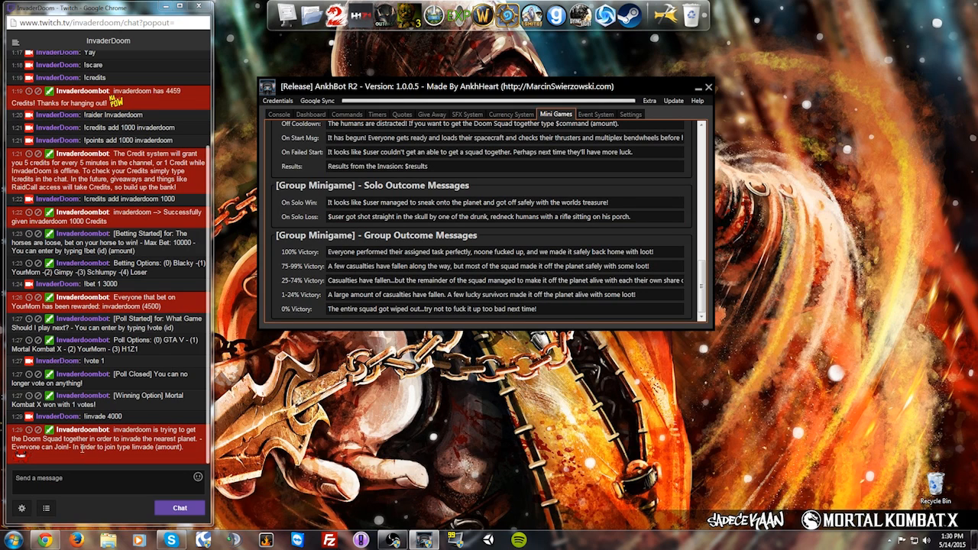
drag(704, 276, 707, 272)
scroll(707, 272, down, 1)
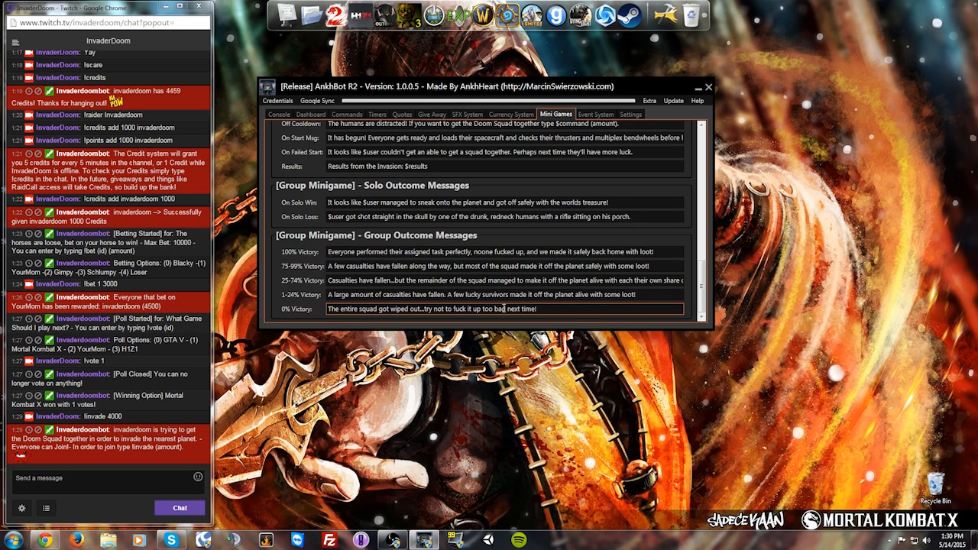
drag(701, 288, 706, 254)
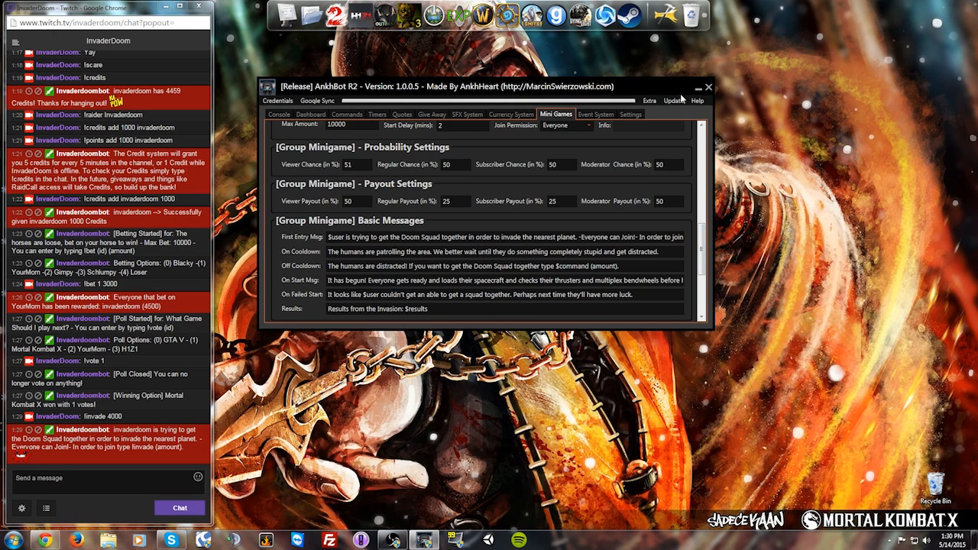
drag(723, 257, 714, 277)
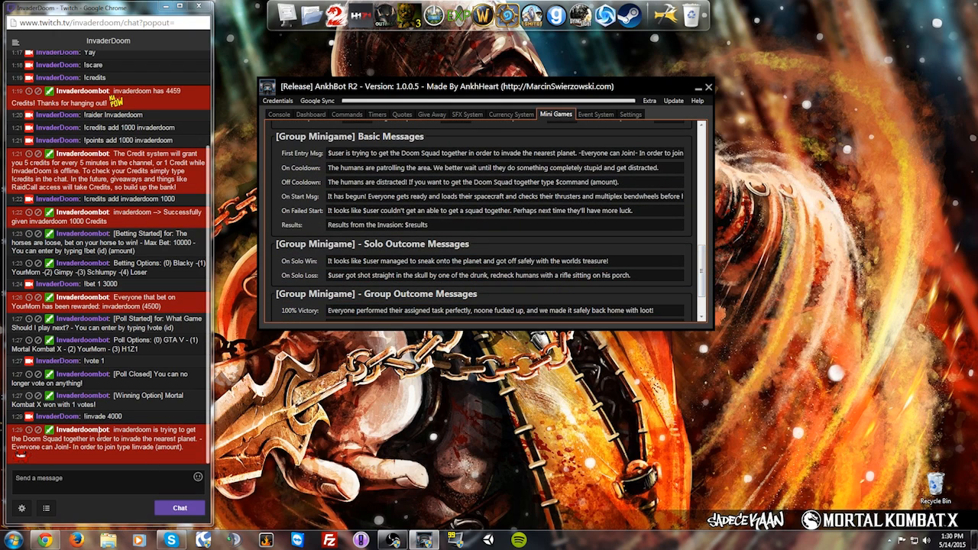
Step: Review the On Cooldown and Off Cooldown message texts
scroll(713, 230, down, 2)
scroll(713, 237, up, 4)
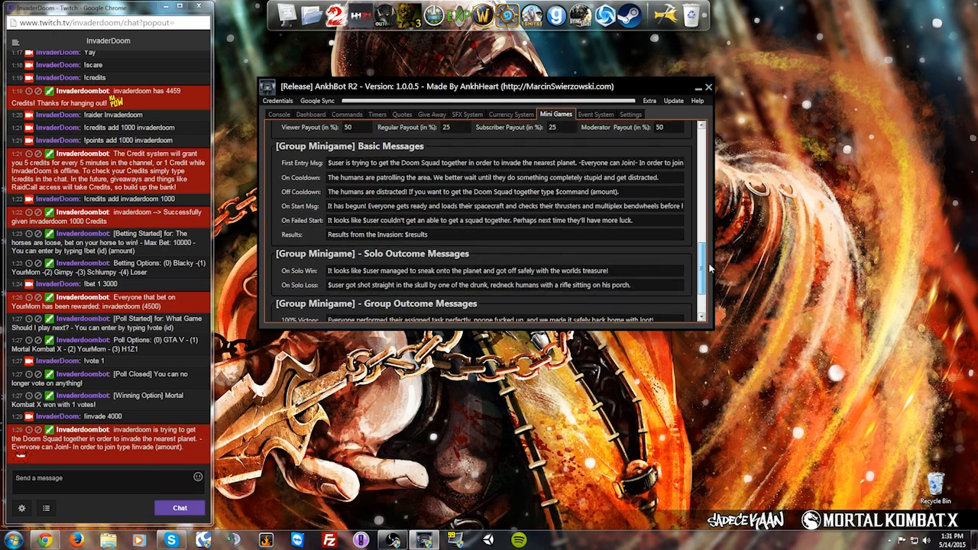
click(629, 254)
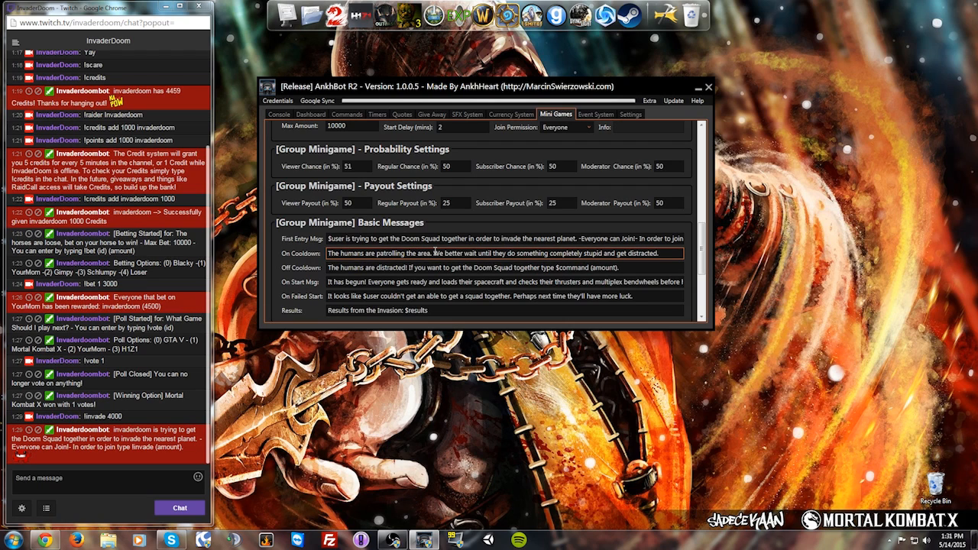
click(334, 269)
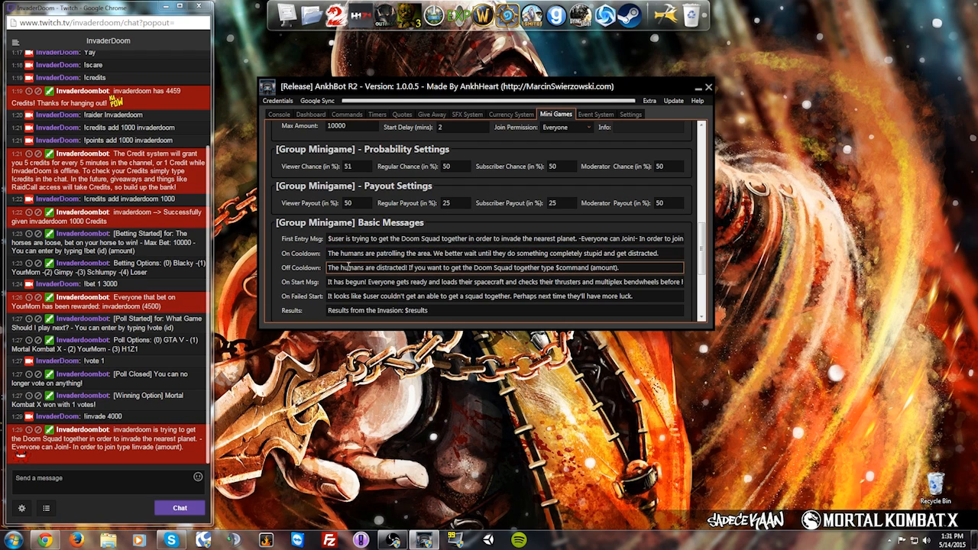
drag(337, 268, 581, 269)
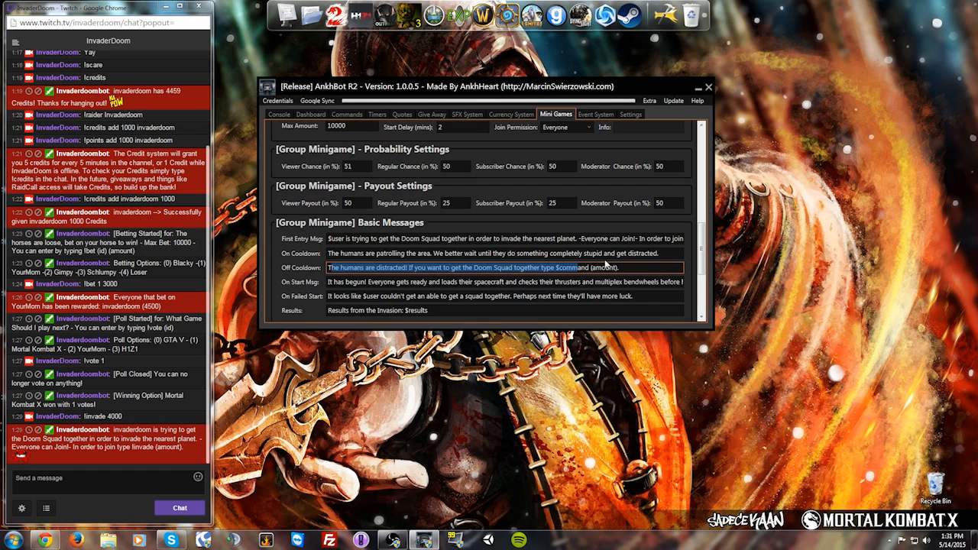
click(640, 265)
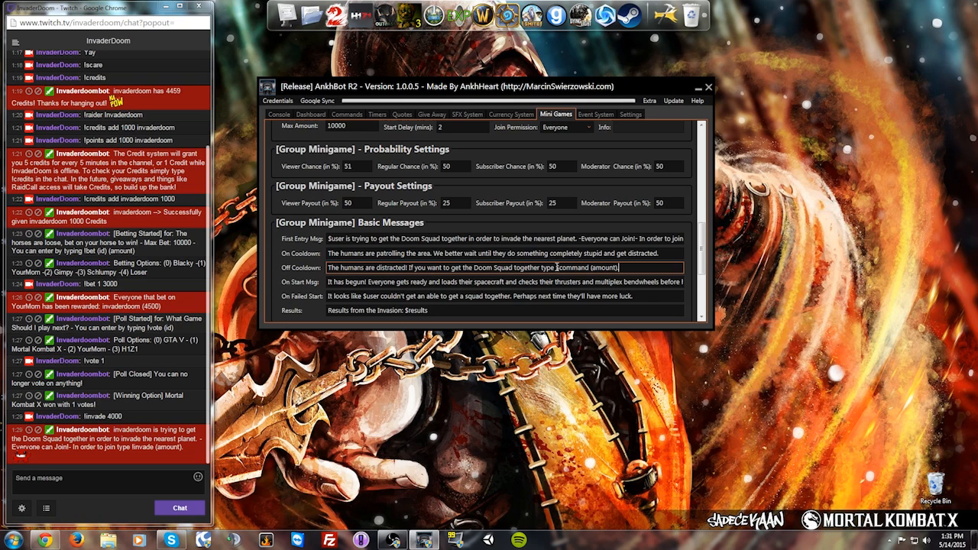
Step: Review the On Start message text, highlighting phrases within it
drag(392, 282, 455, 282)
click(455, 282)
drag(332, 282, 692, 284)
click(395, 282)
click(380, 282)
click(437, 282)
click(625, 282)
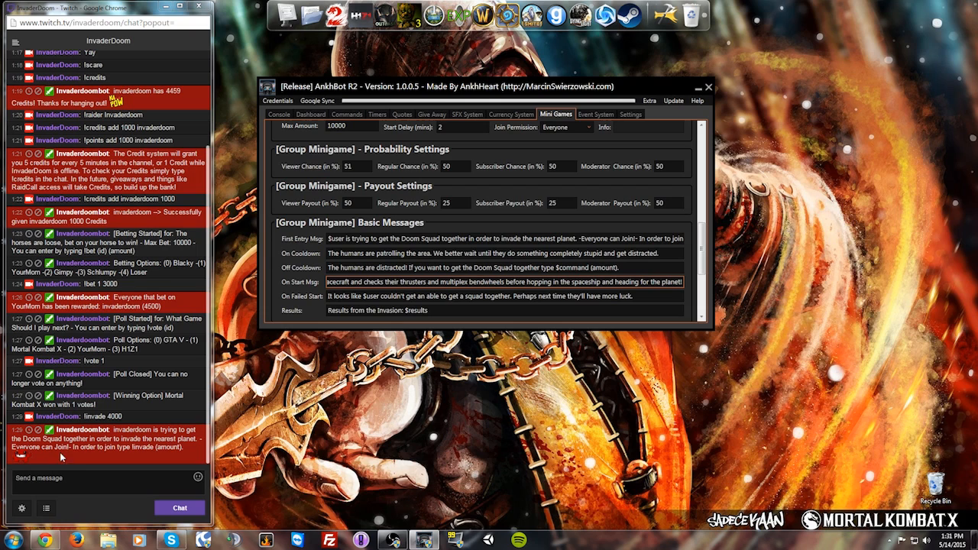
Step: Review the On Failed Start message text, highlighting its parts
click(330, 296)
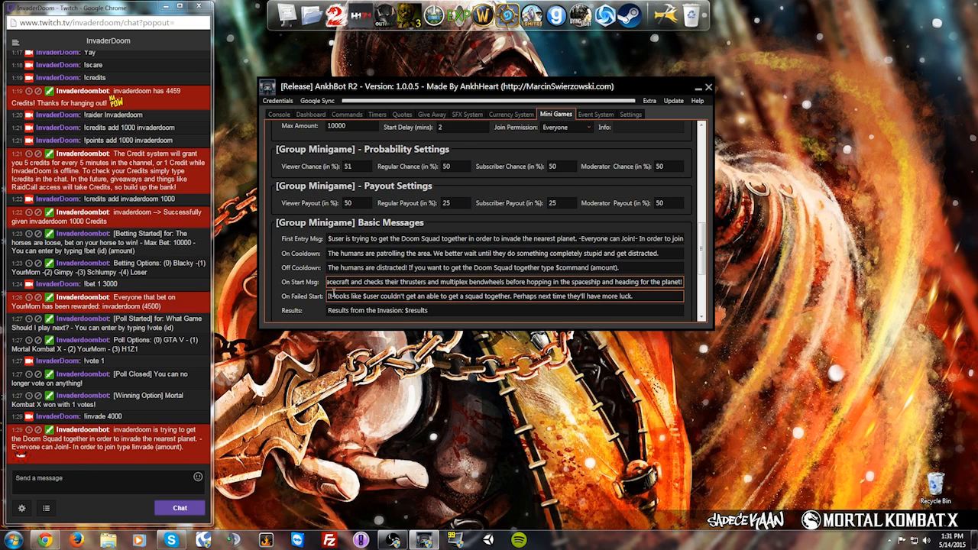
drag(329, 296, 388, 296)
click(387, 296)
drag(645, 295, 352, 296)
click(354, 296)
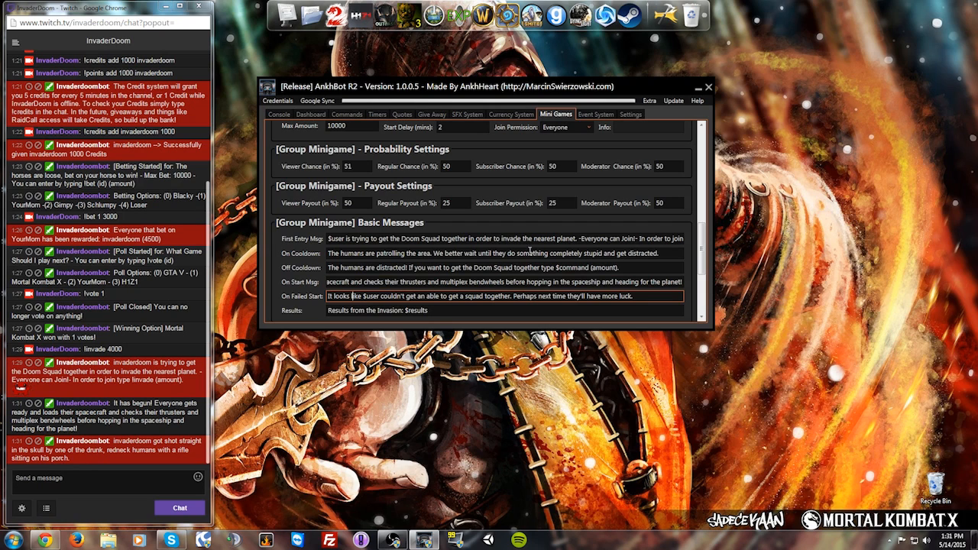
scroll(707, 254, down, 1)
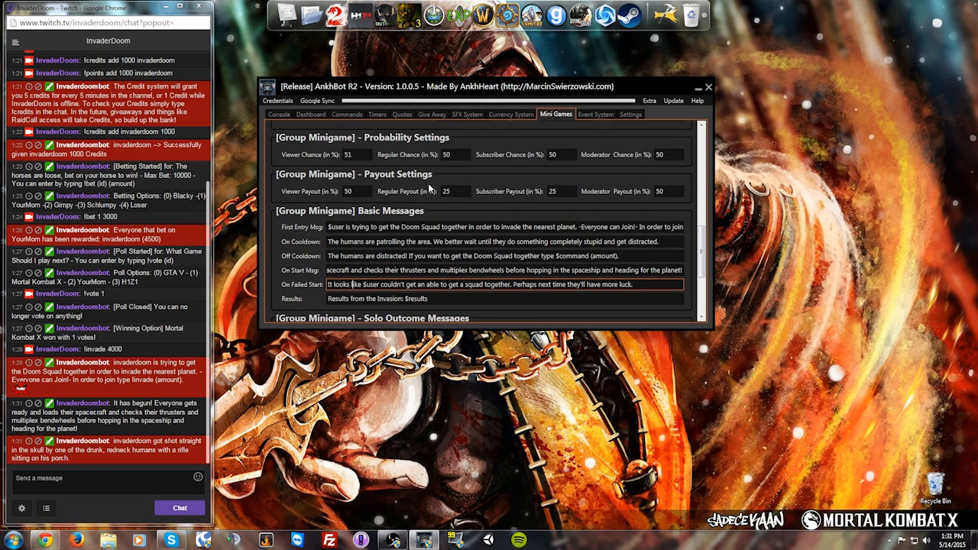
scroll(701, 248, down, 1)
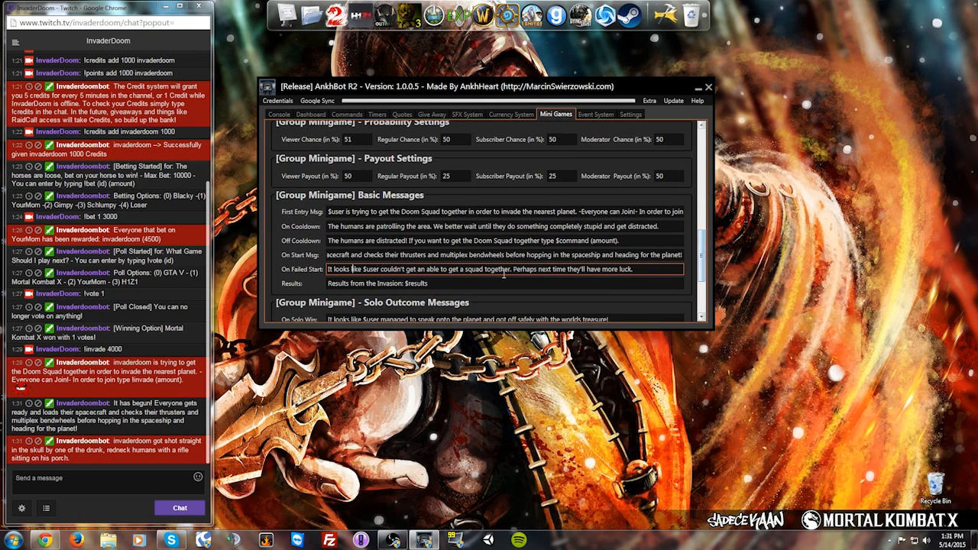
shift+click(328, 269)
drag(380, 269, 572, 268)
click(509, 268)
click(573, 267)
Step: Review the Results message text
scroll(701, 269, down, 2)
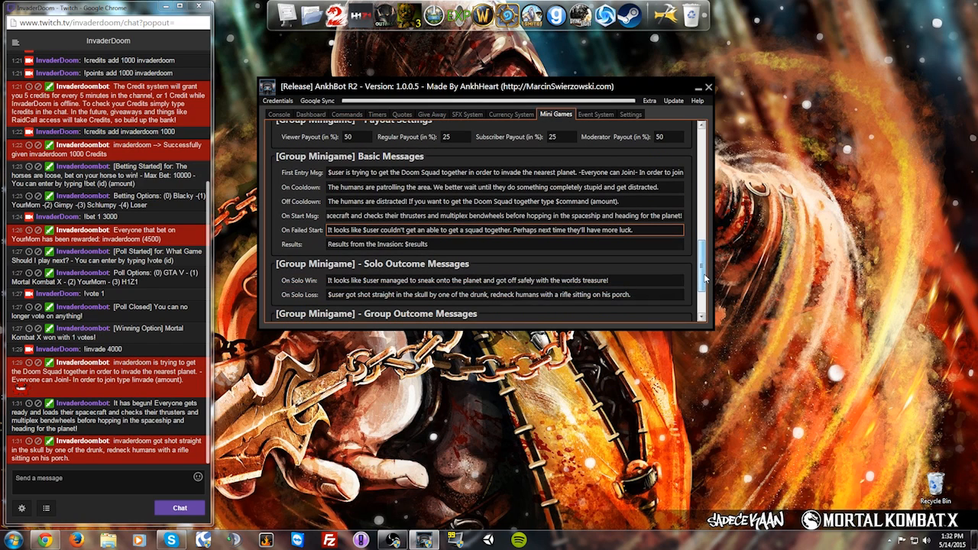
click(335, 241)
click(443, 243)
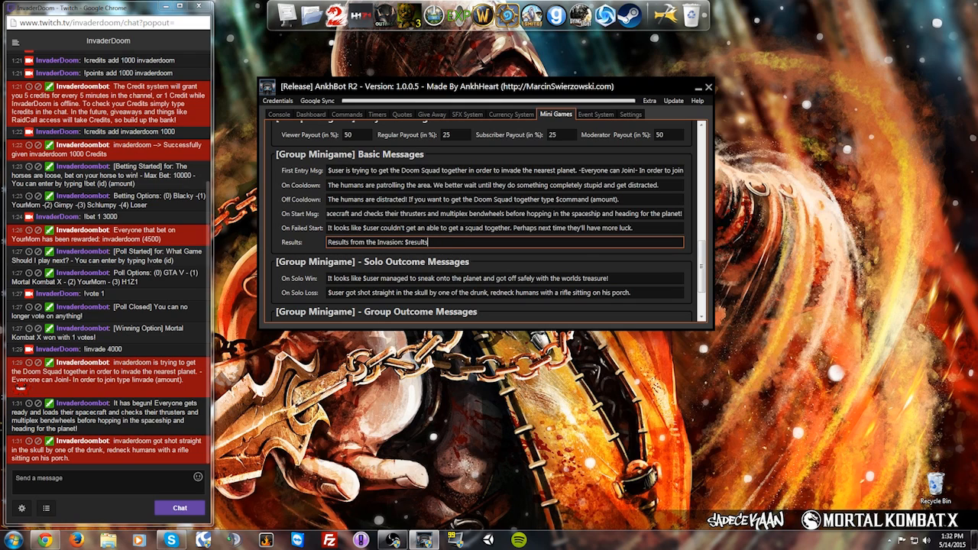
drag(701, 261, 705, 126)
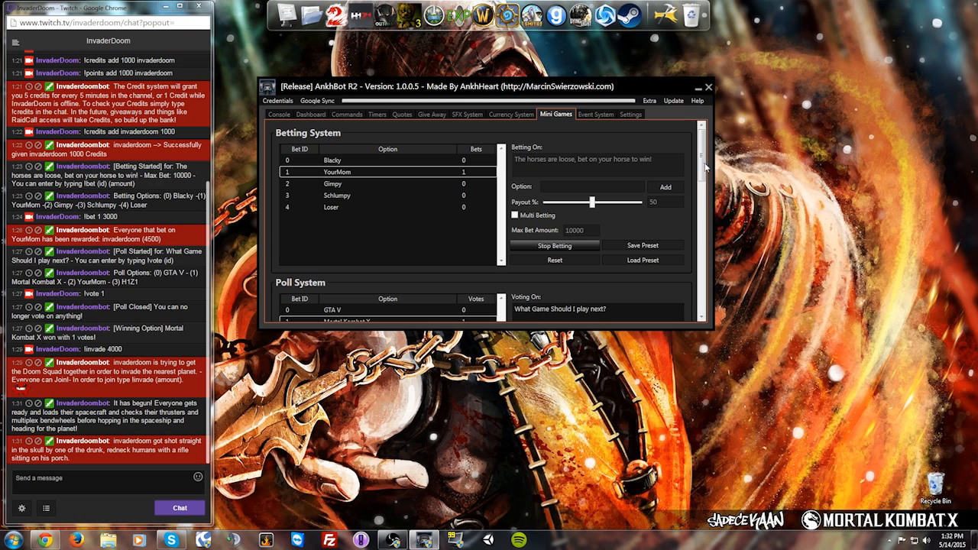
Step: In the Settings tab, tick 'Auto Connect on Start Up' under Basics
click(597, 115)
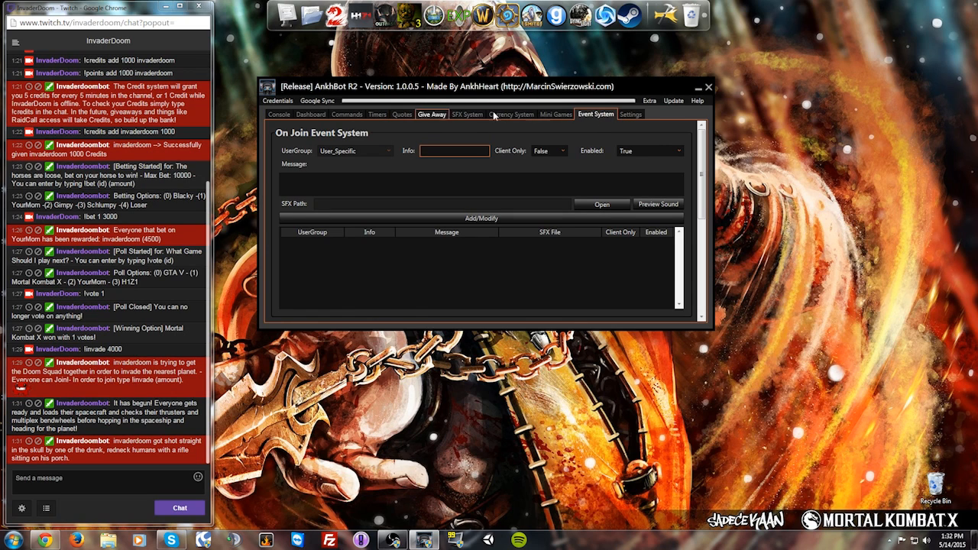
click(628, 115)
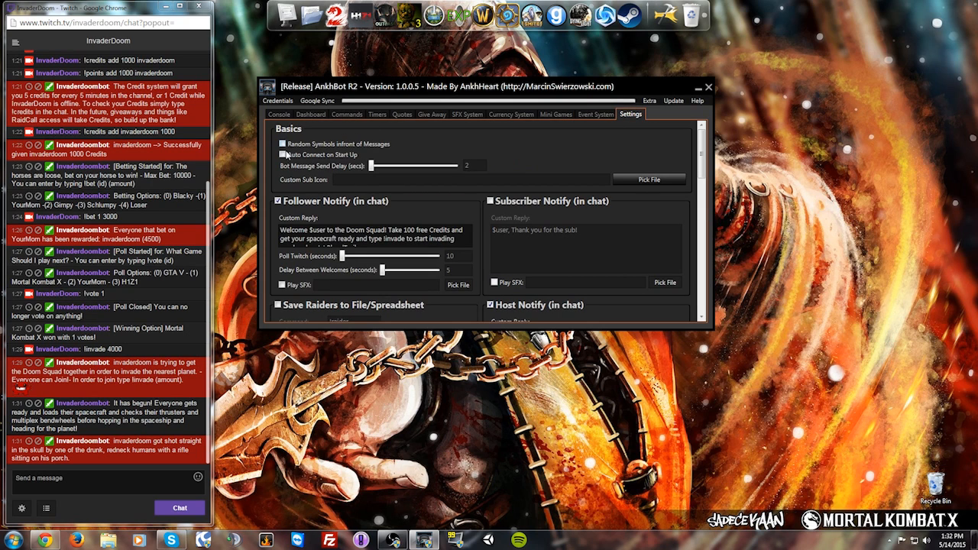
scroll(485, 257, down, 3)
scroll(478, 248, down, 3)
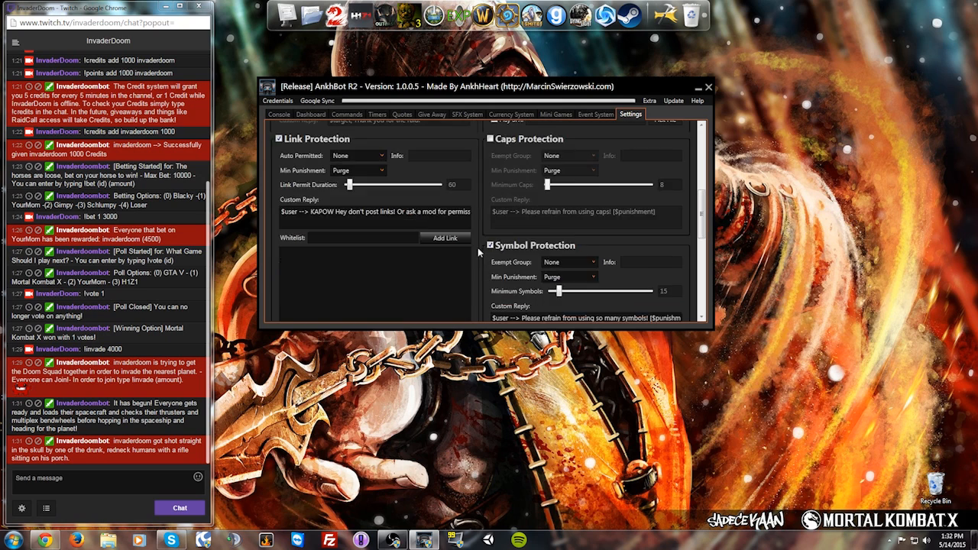
scroll(475, 247, up, 6)
mouse_move(704, 160)
mouse_down()
mouse_move(704, 242)
mouse_move(704, 150)
mouse_up()
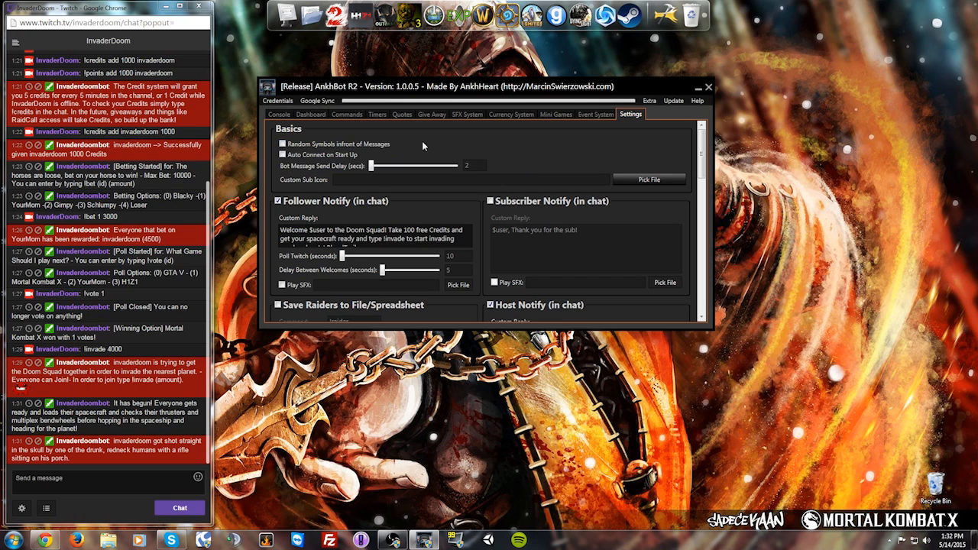
click(283, 154)
scroll(496, 186, down, 1)
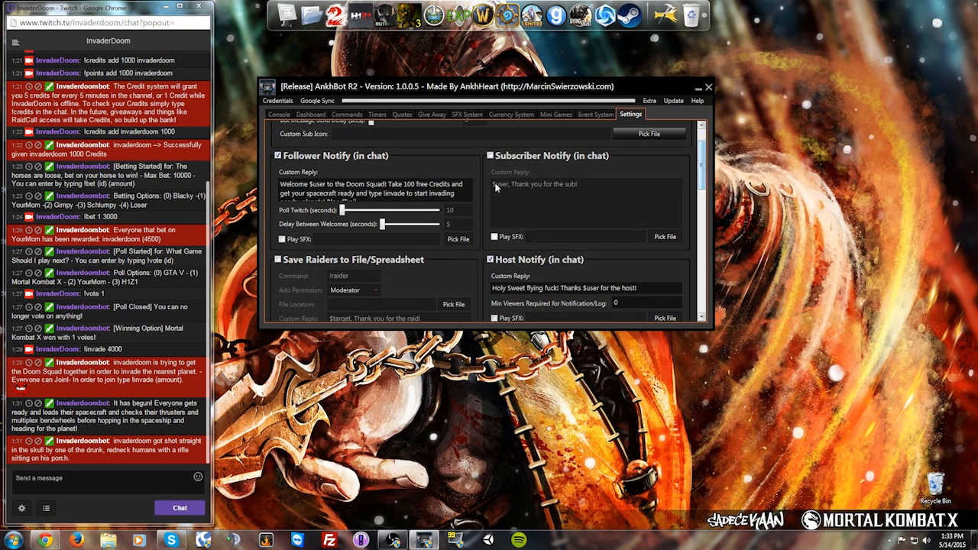
click(294, 185)
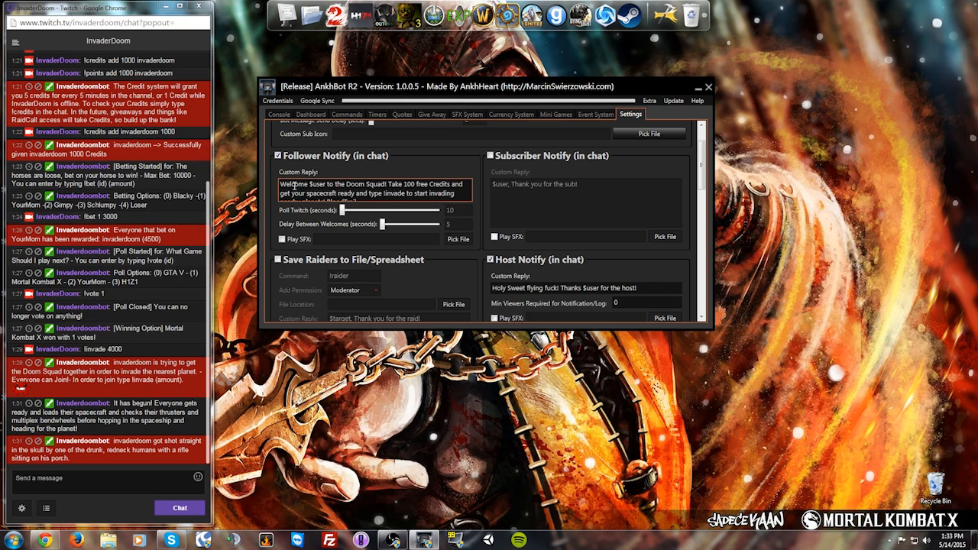
drag(294, 186, 369, 184)
click(368, 183)
scroll(321, 195, down, 1)
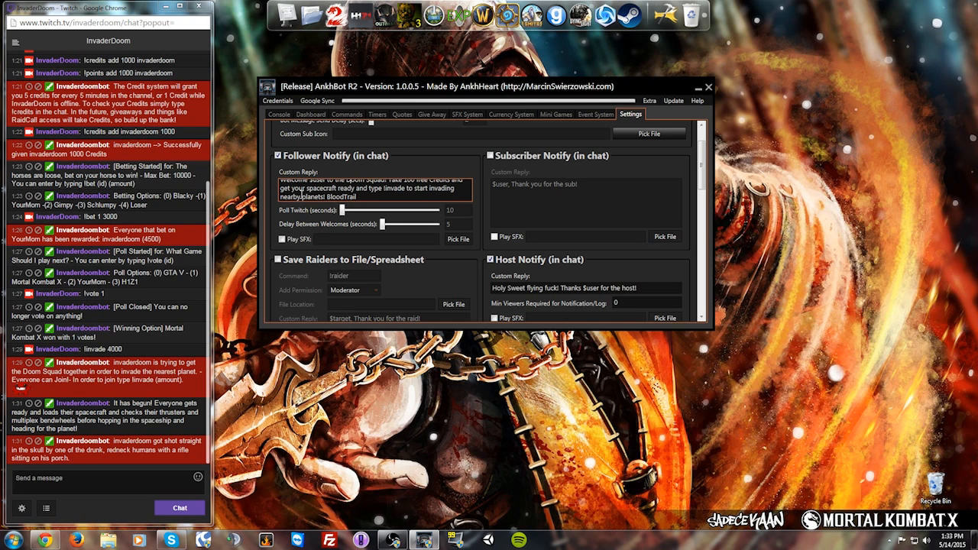
drag(374, 196, 287, 182)
click(319, 191)
scroll(318, 192, down, 1)
drag(365, 200, 280, 183)
click(334, 184)
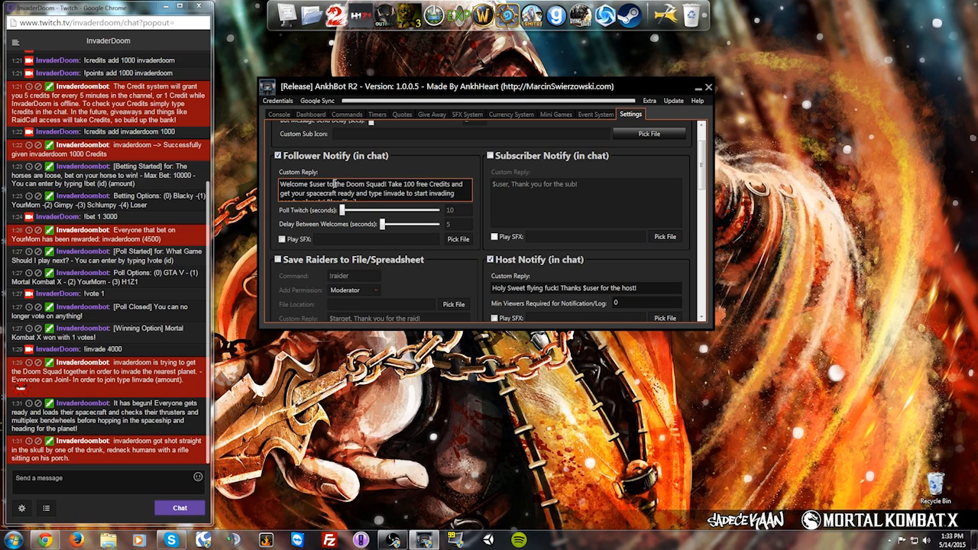
scroll(381, 190, down, 1)
mouse_move(360, 196)
mouse_down()
mouse_move(307, 187)
mouse_move(367, 197)
mouse_up()
click(308, 187)
click(368, 195)
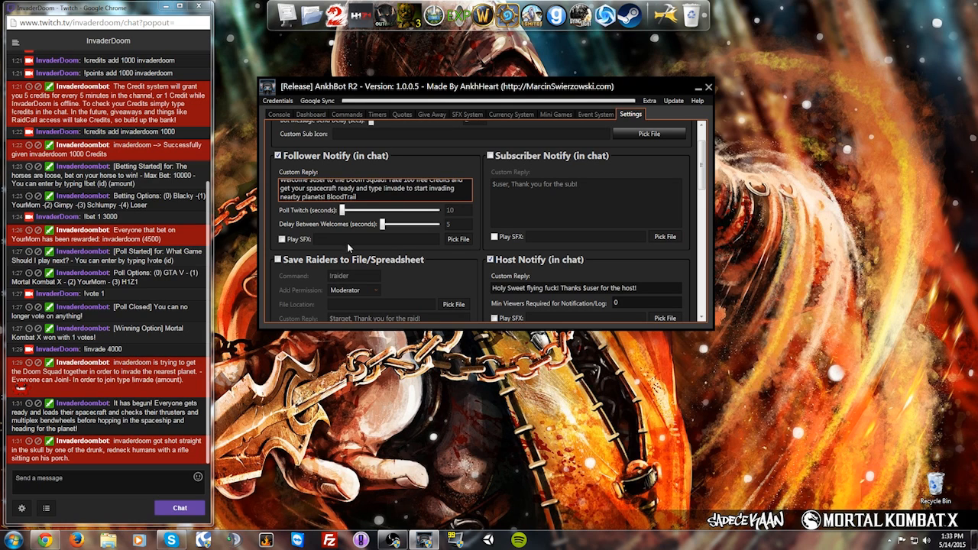
scroll(348, 236, down, 1)
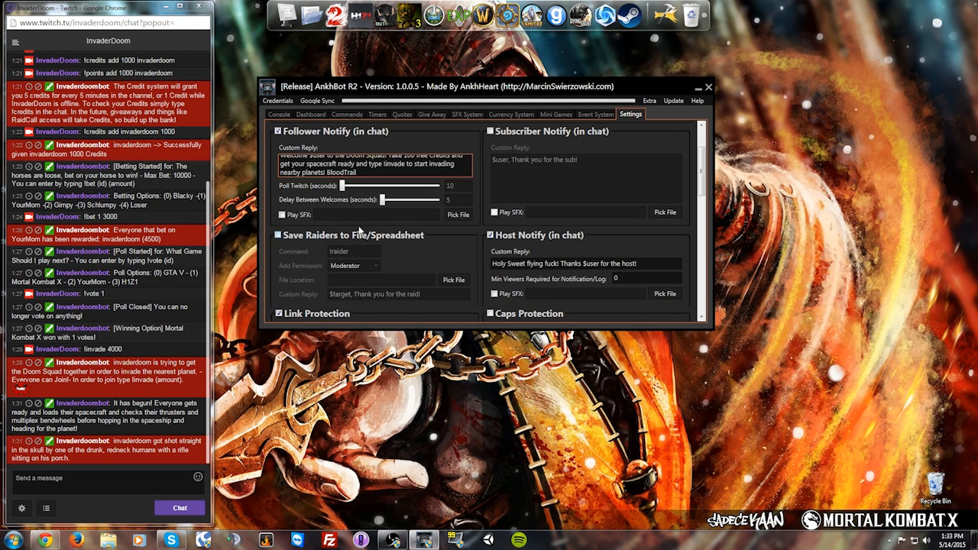
scroll(349, 236, up, 1)
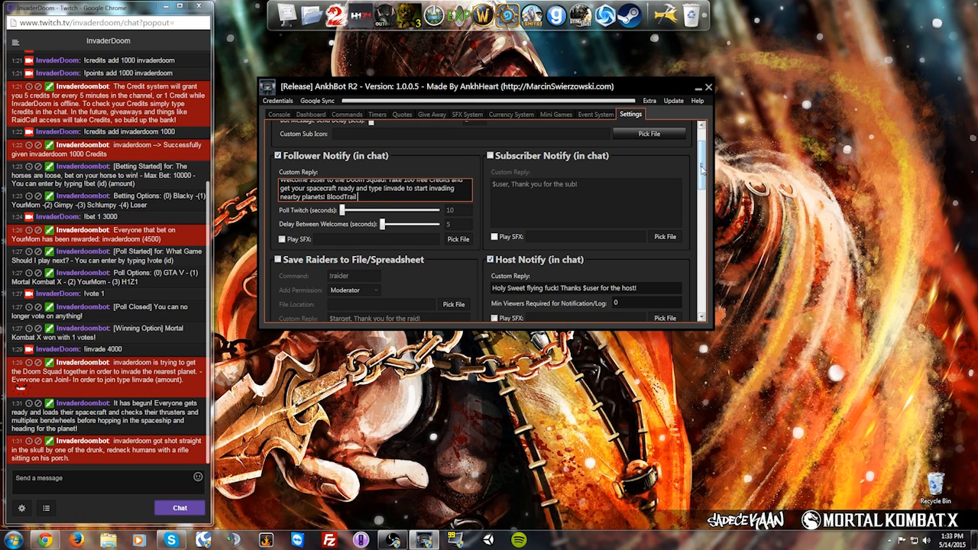
drag(697, 170, 698, 197)
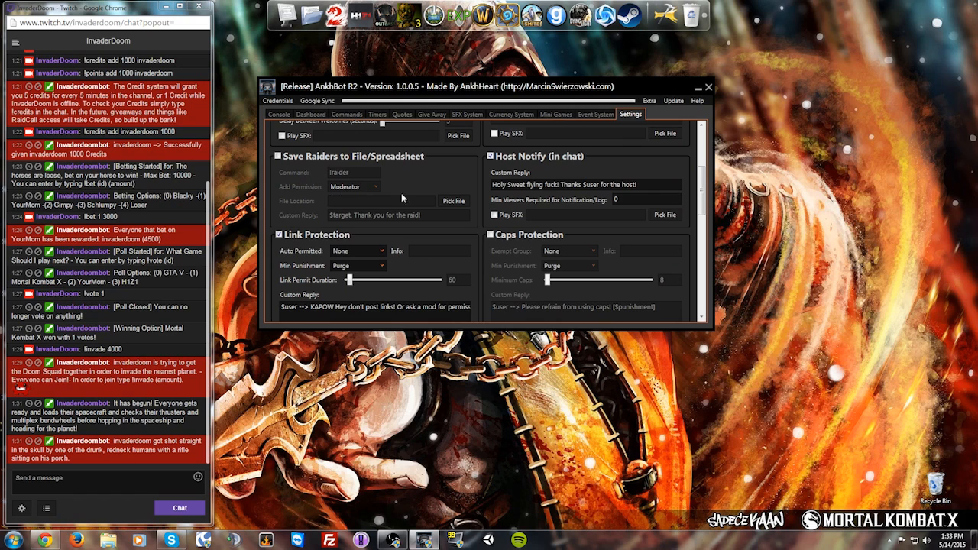
scroll(333, 184, down, 1)
scroll(321, 174, up, 1)
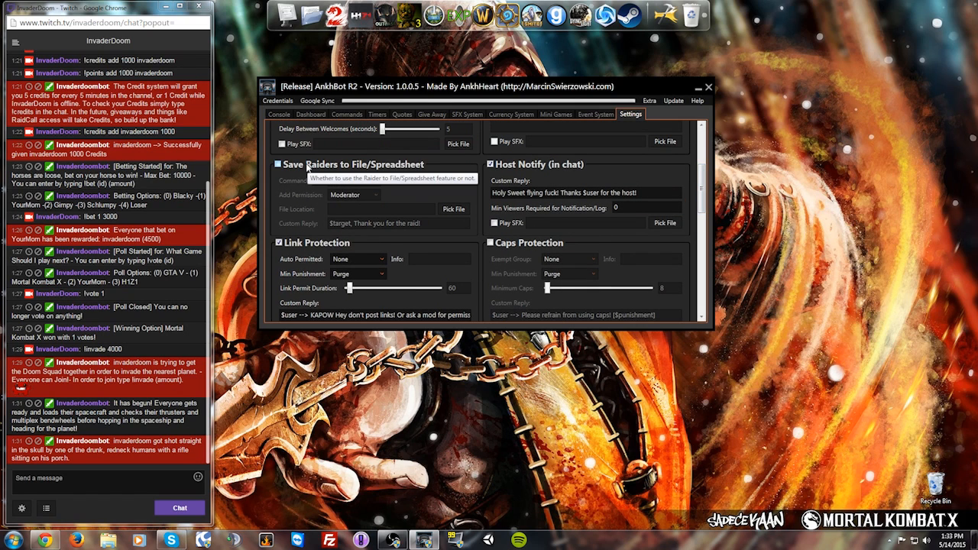
mouse_move(705, 195)
mouse_down()
mouse_move(707, 204)
mouse_move(705, 196)
mouse_up()
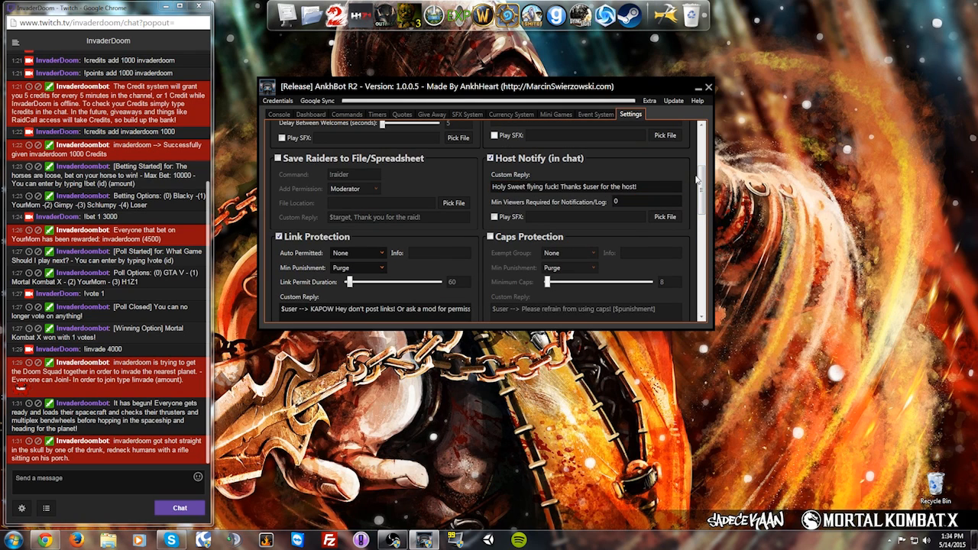
mouse_move(700, 184)
mouse_down()
mouse_move(700, 203)
mouse_move(701, 191)
mouse_up()
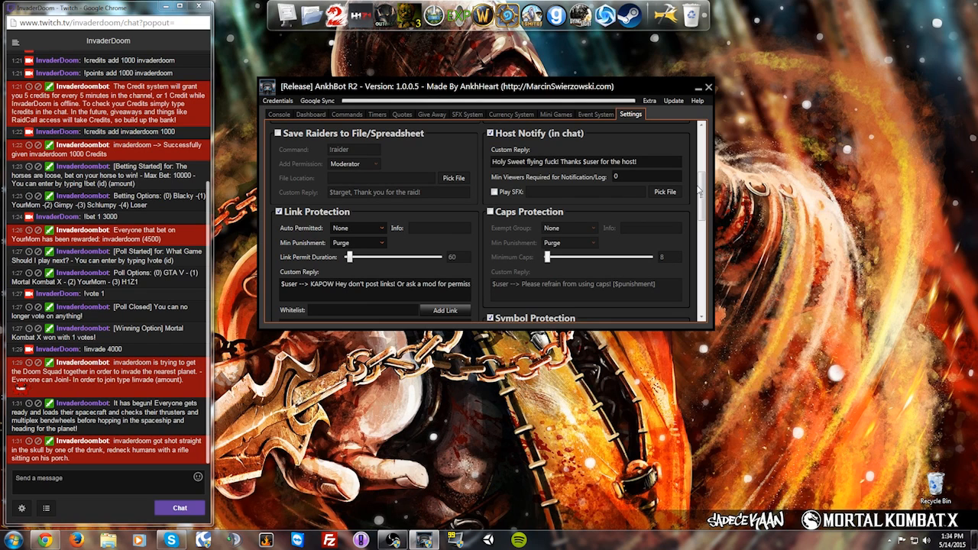
scroll(702, 191, down, 3)
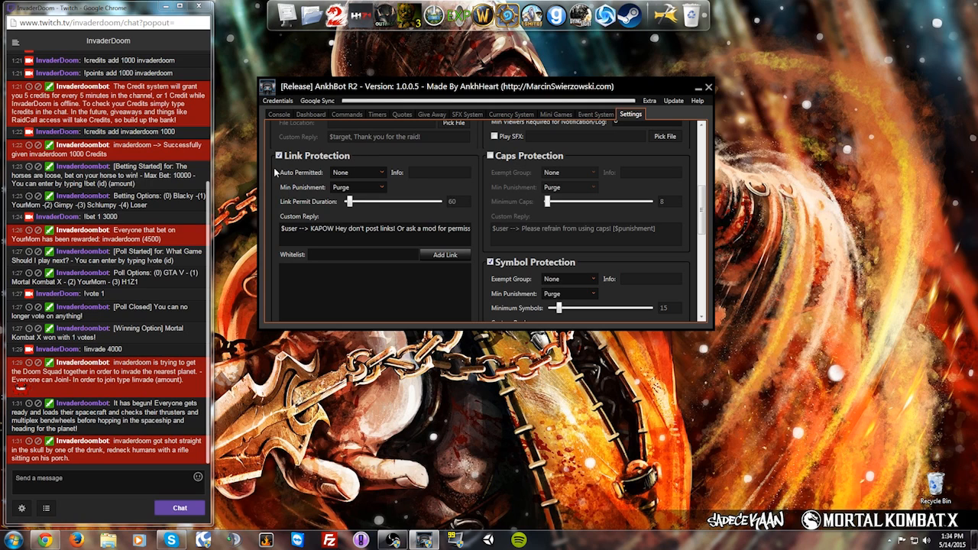
click(338, 172)
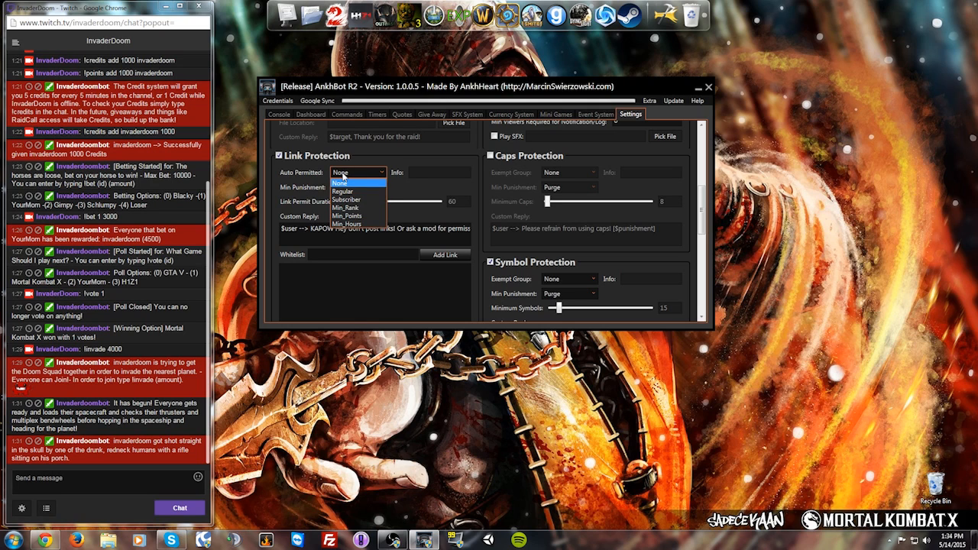
click(343, 175)
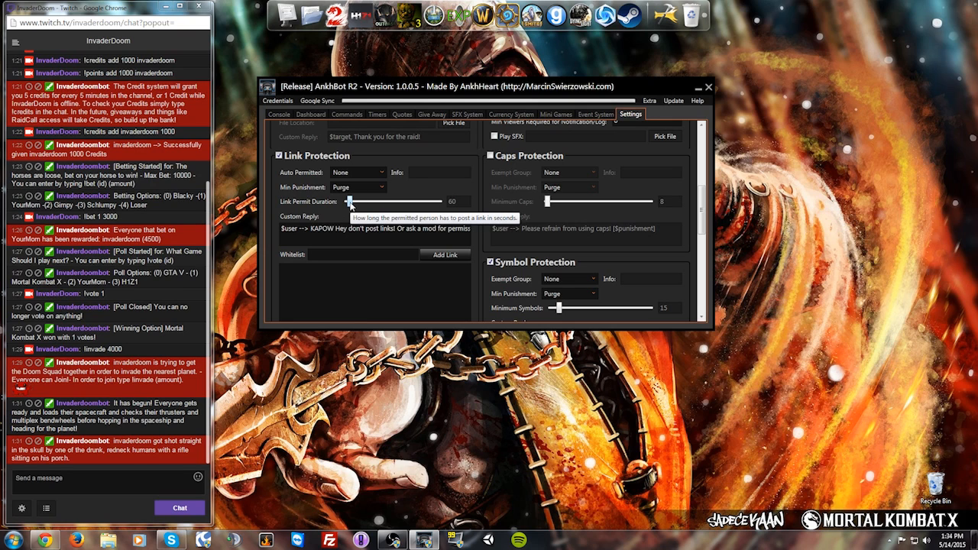
click(368, 227)
drag(396, 228, 488, 227)
click(383, 230)
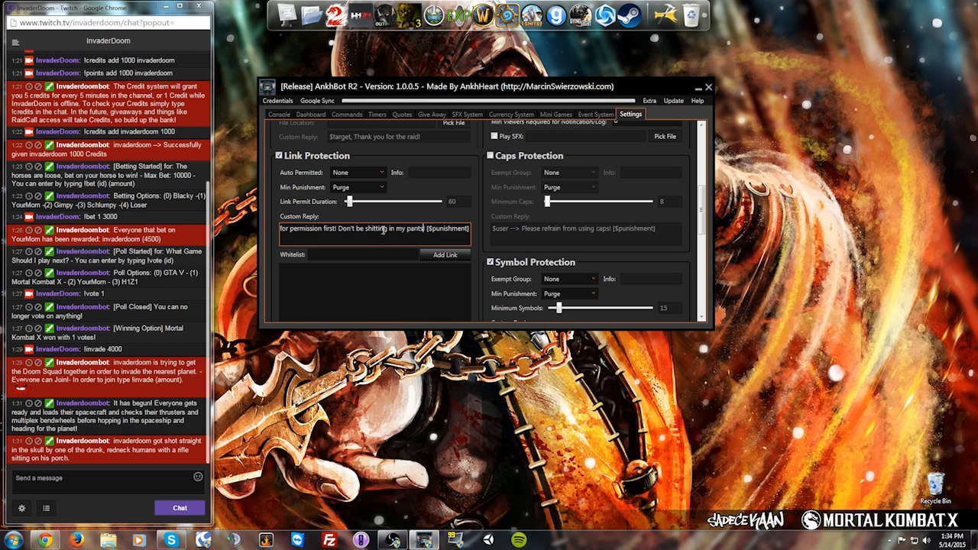
drag(305, 230, 240, 236)
click(319, 231)
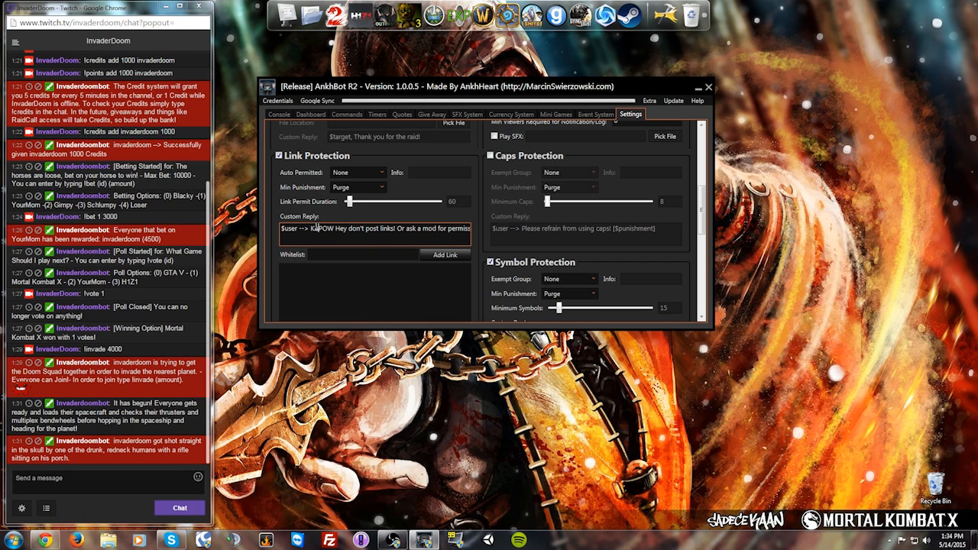
click(108, 480)
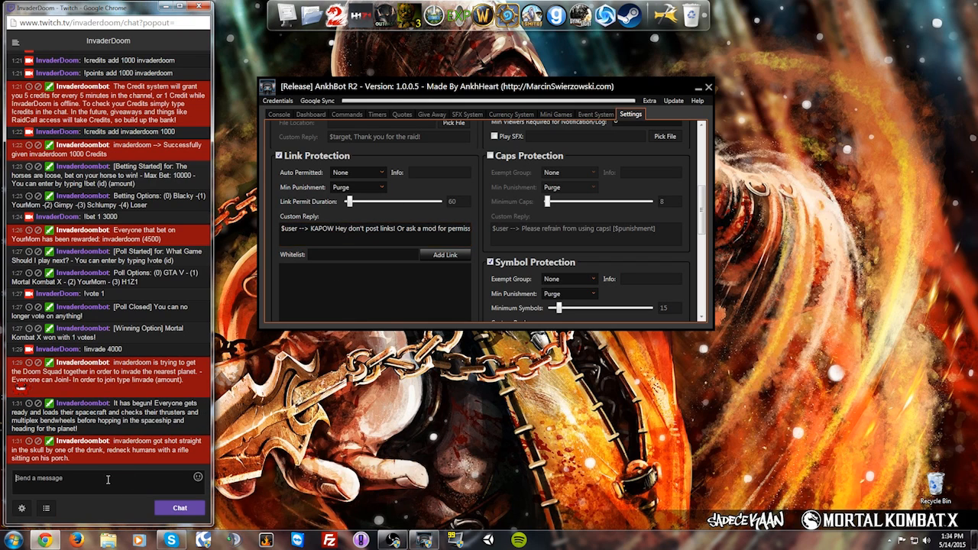
click(365, 187)
click(340, 198)
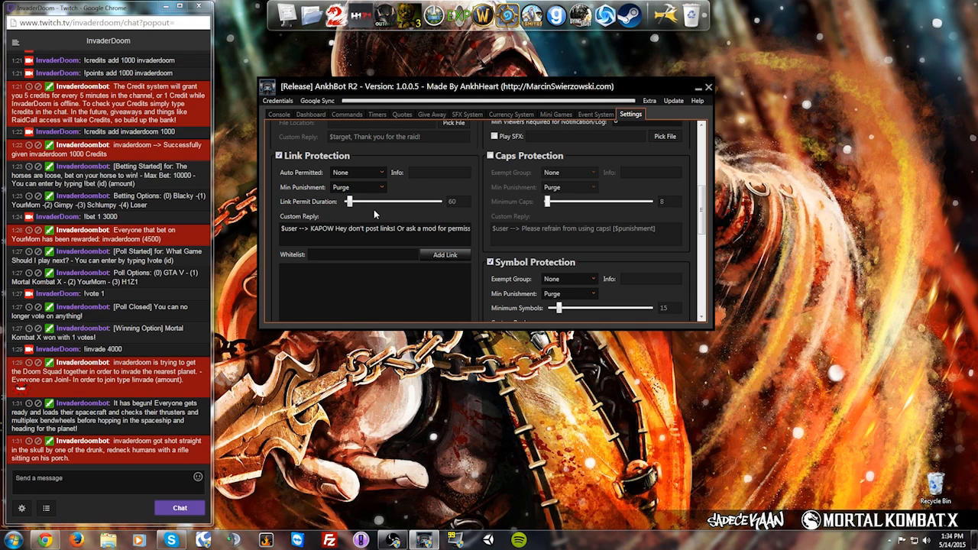
mouse_move(705, 214)
mouse_down()
mouse_move(705, 202)
mouse_move(706, 216)
mouse_up()
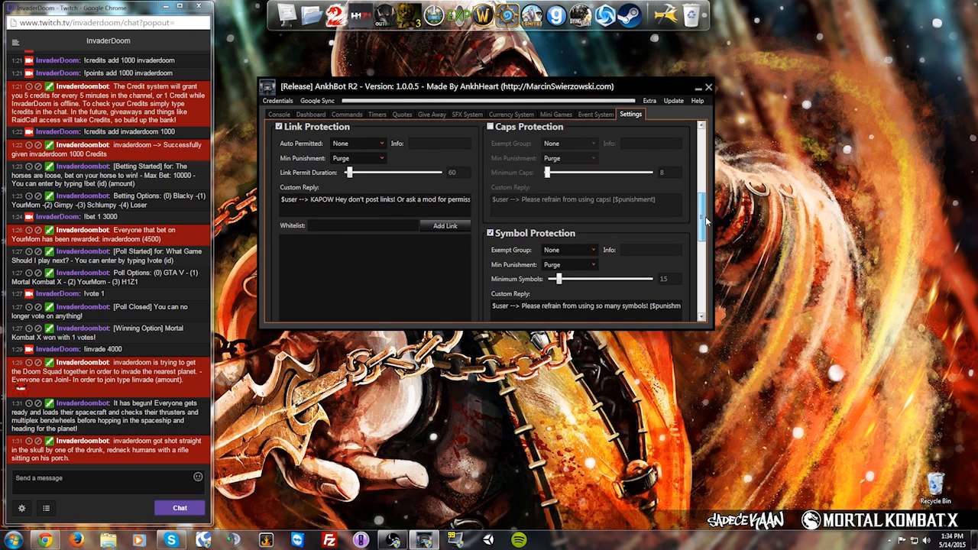
mouse_move(705, 216)
mouse_down()
mouse_move(700, 193)
mouse_move(700, 211)
mouse_up()
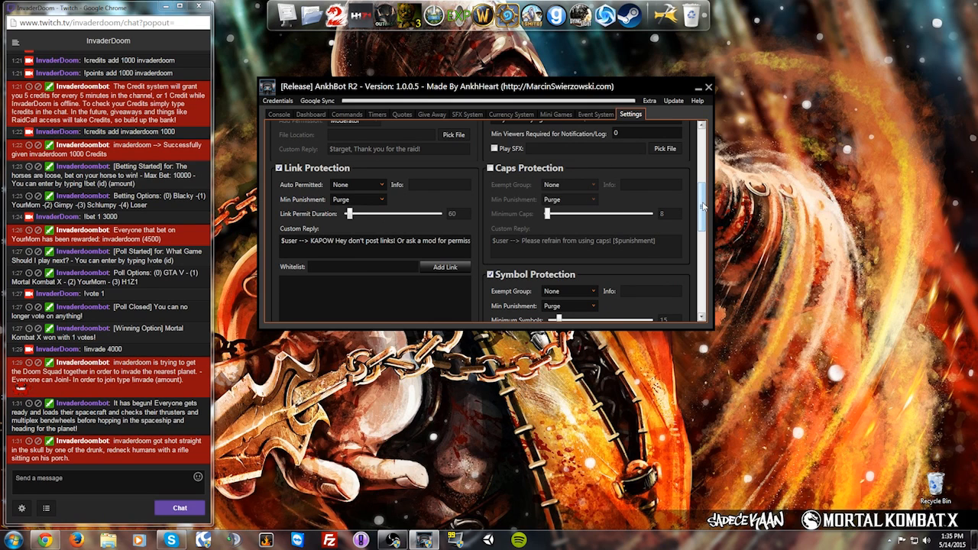
drag(704, 206, 704, 237)
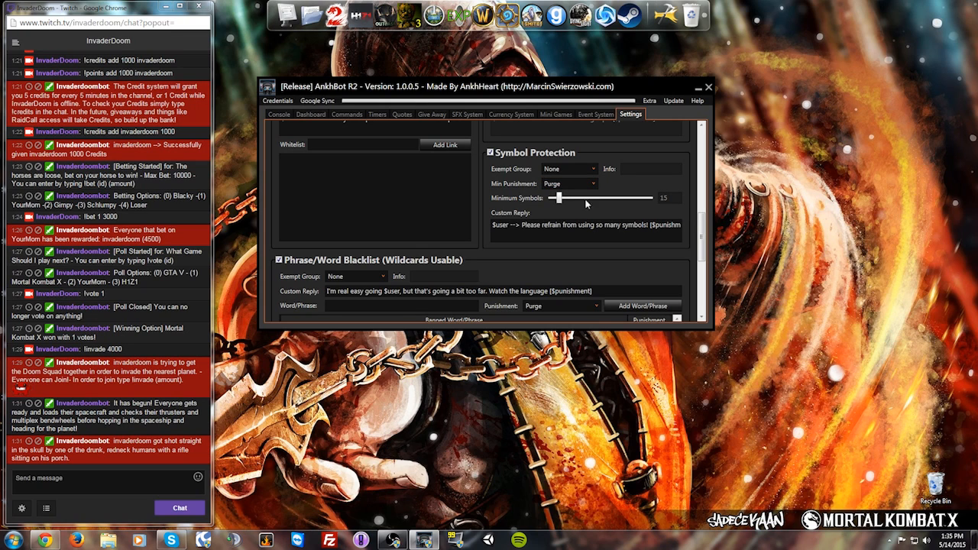
scroll(702, 238, down, 2)
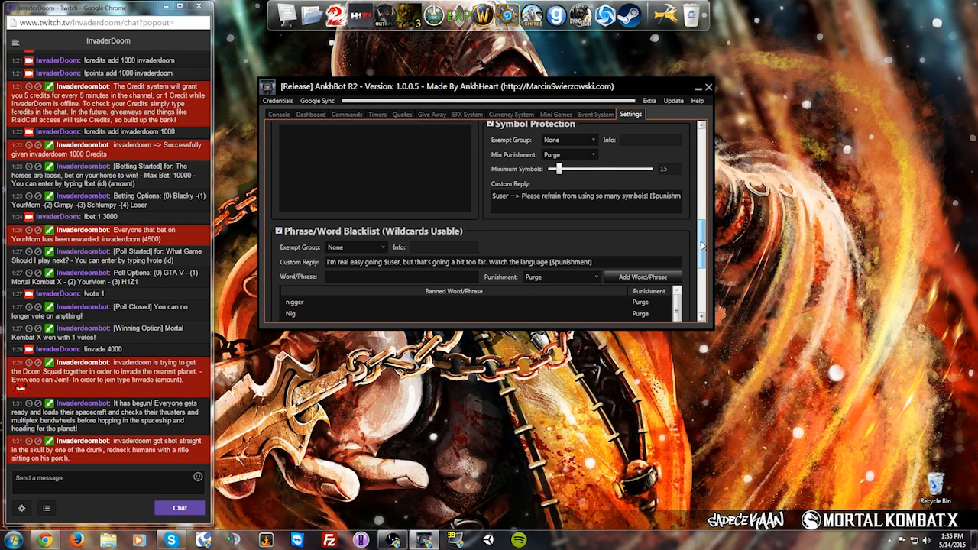
scroll(701, 241, down, 1)
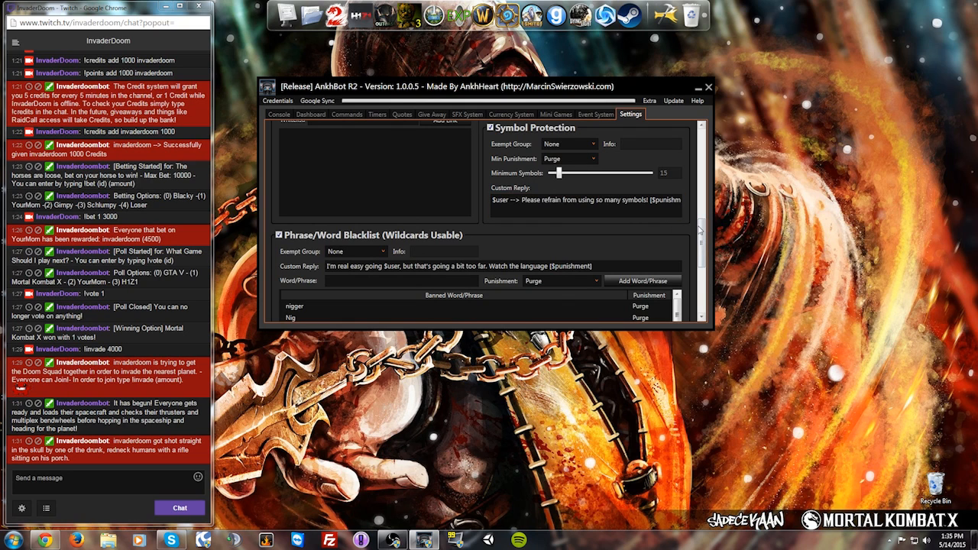
drag(704, 229, 705, 255)
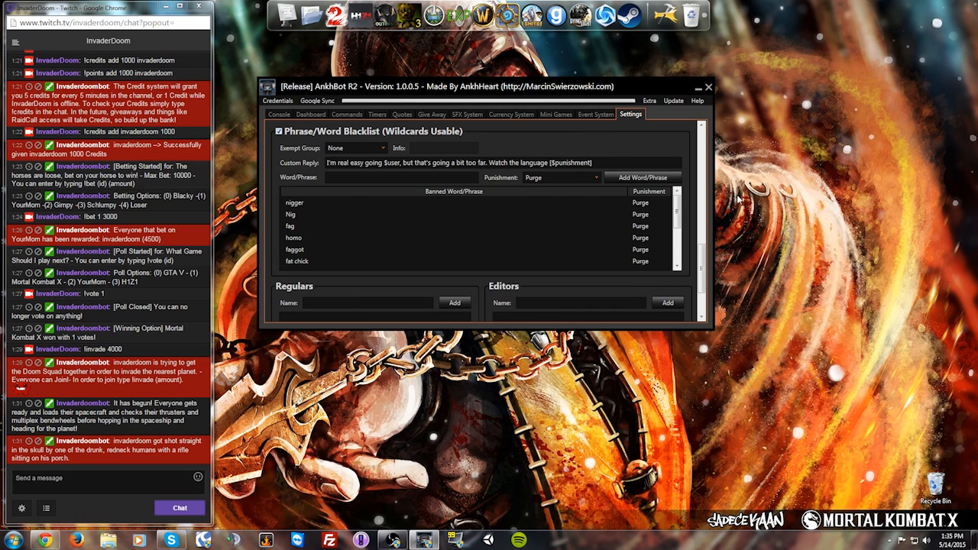
drag(704, 258, 707, 227)
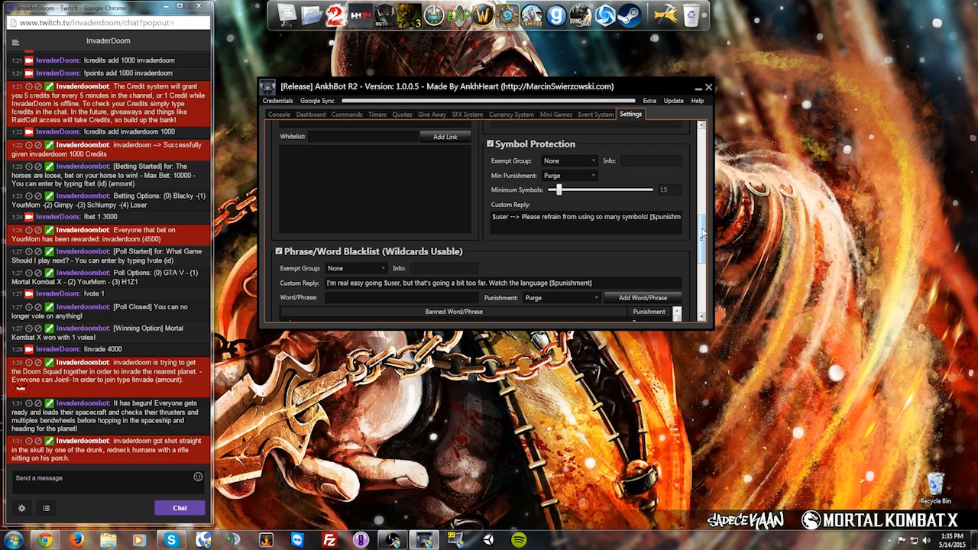
drag(703, 233, 704, 232)
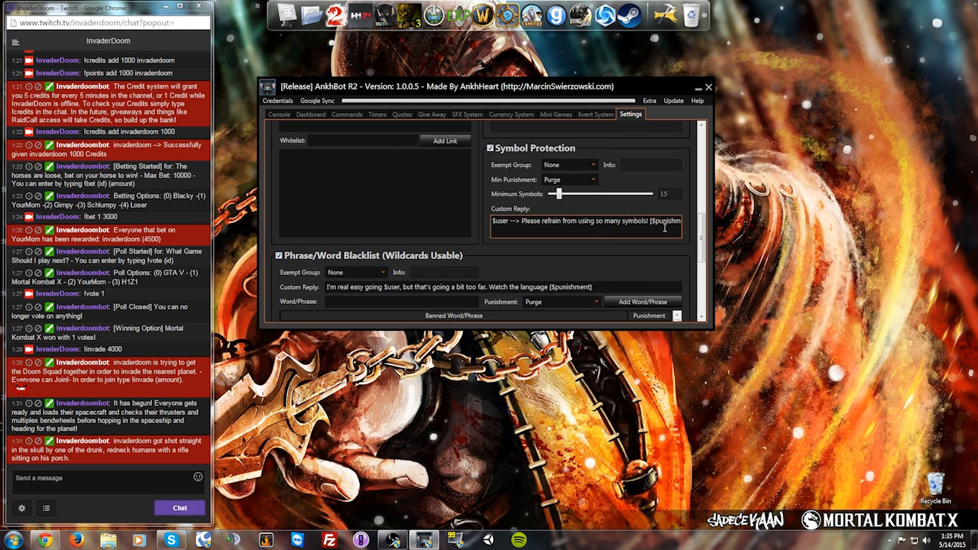
drag(703, 239, 701, 198)
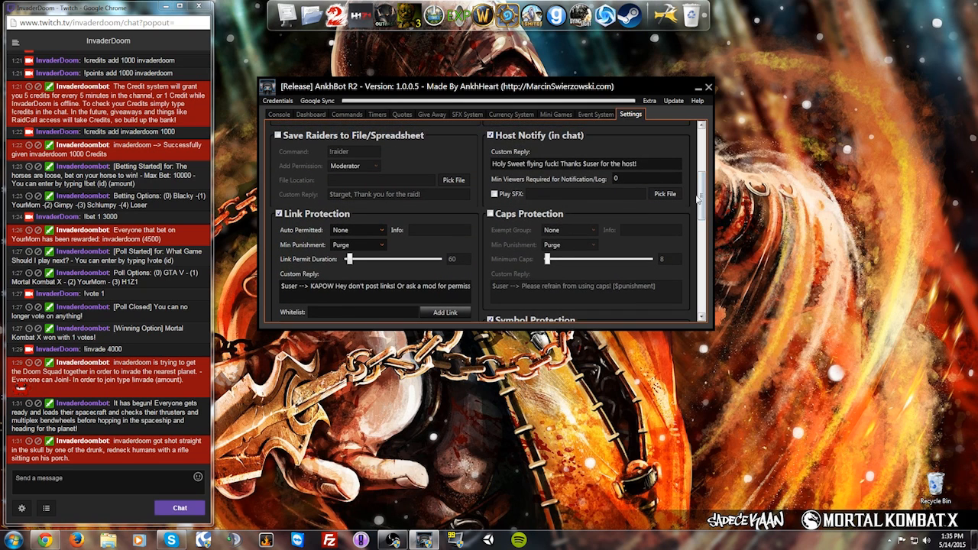
Step: Scroll Settings to the top and switch to the on-join Event System settings
scroll(413, 228, up, 2)
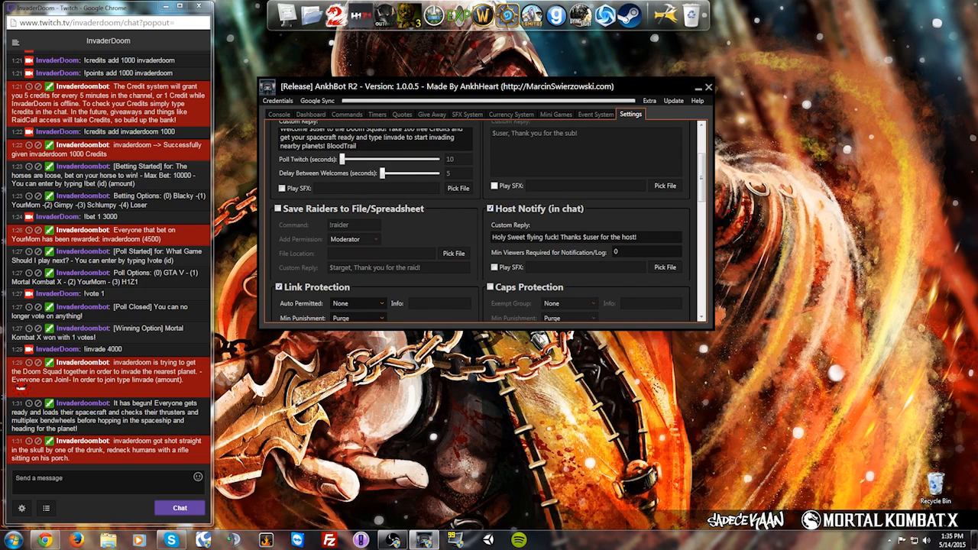
drag(703, 190, 699, 154)
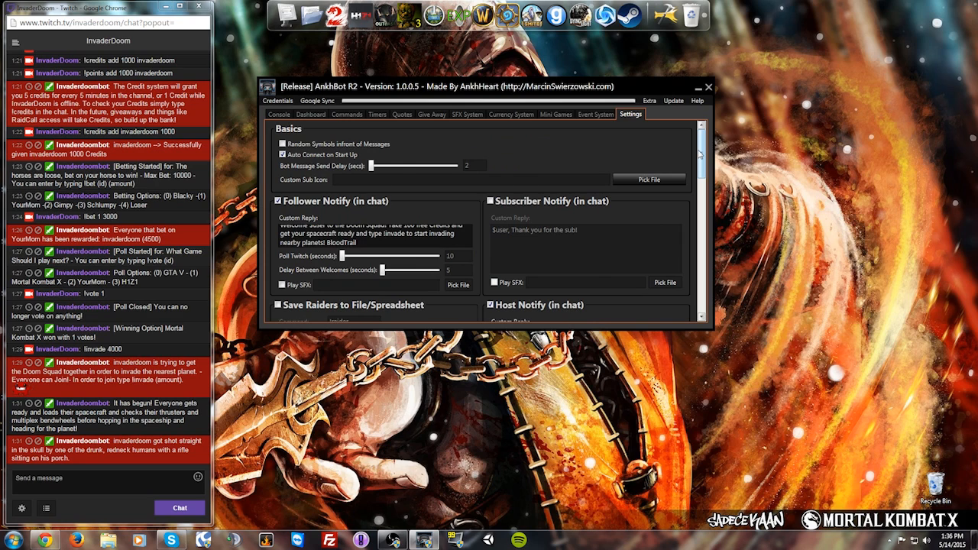
click(649, 102)
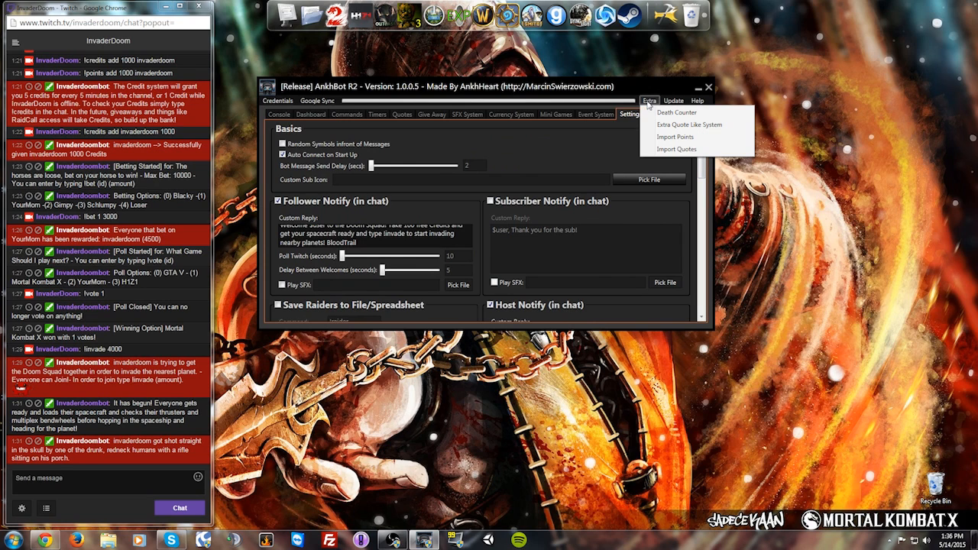
click(649, 103)
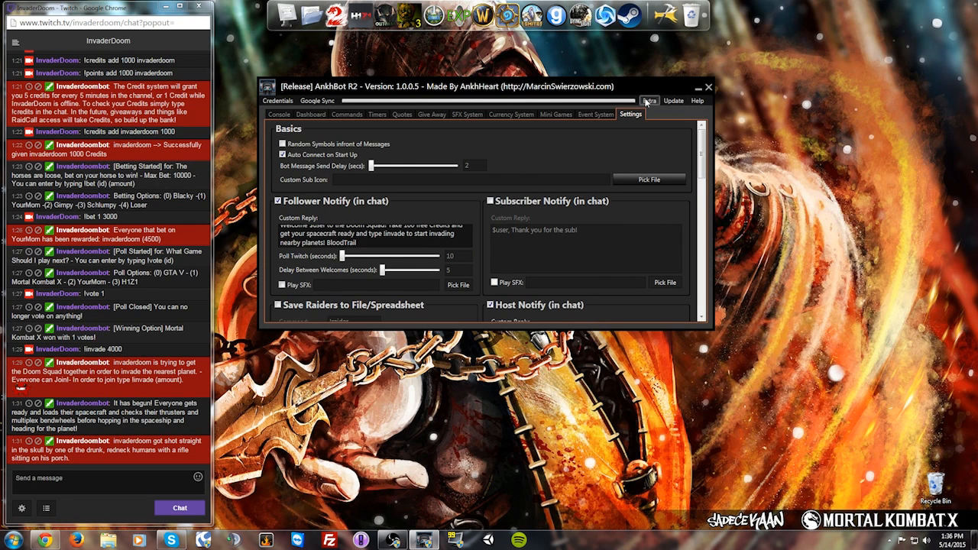
click(649, 101)
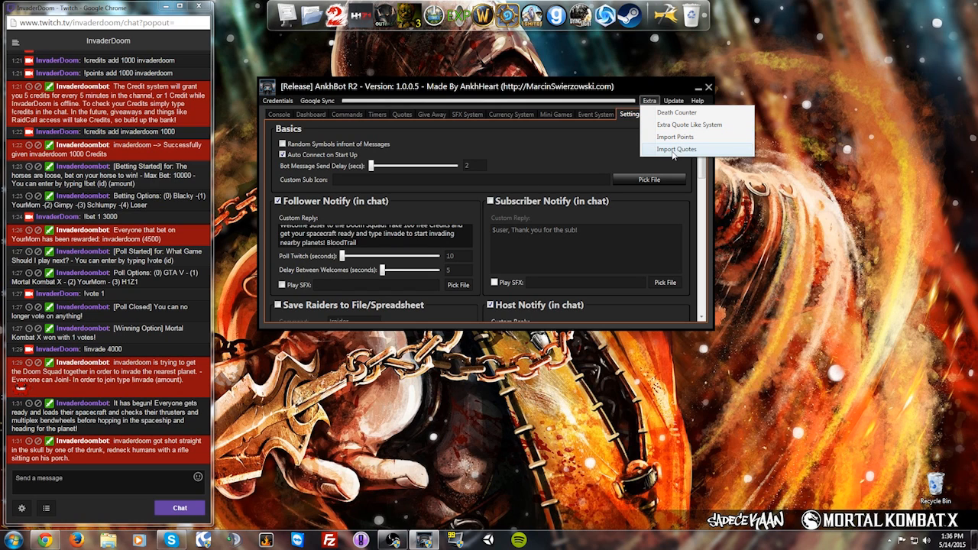
click(604, 117)
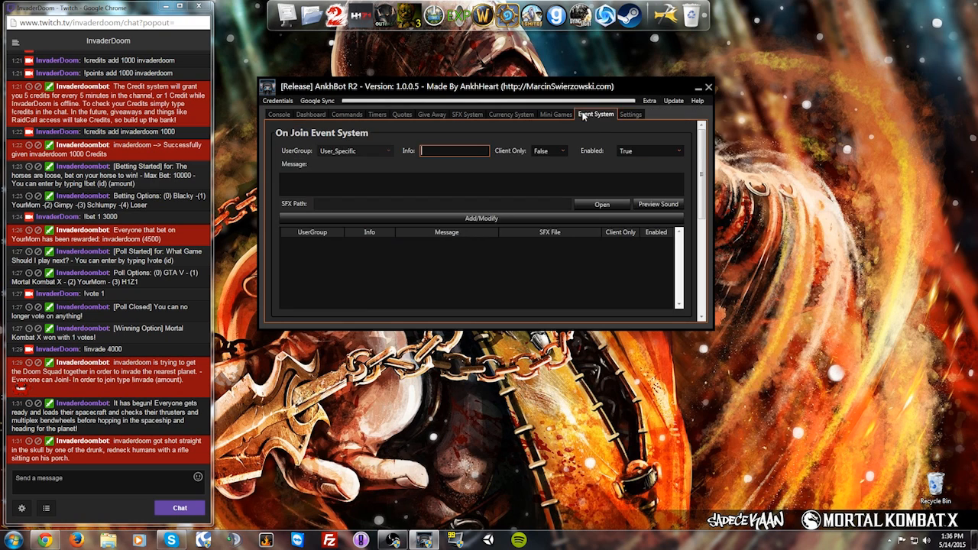
Step: Show the Currency System page and look over its Points Database of viewers
click(512, 114)
scroll(438, 221, down, 1)
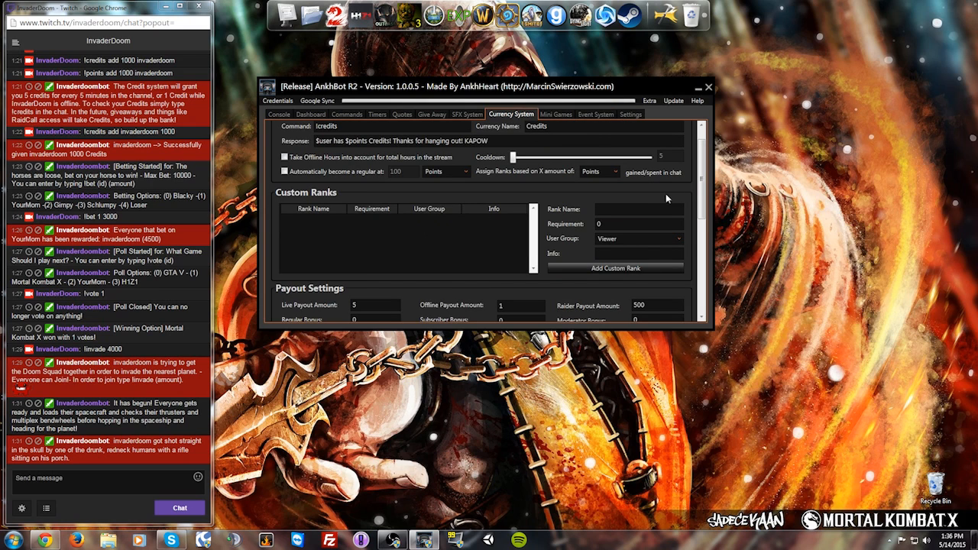
drag(701, 181, 702, 284)
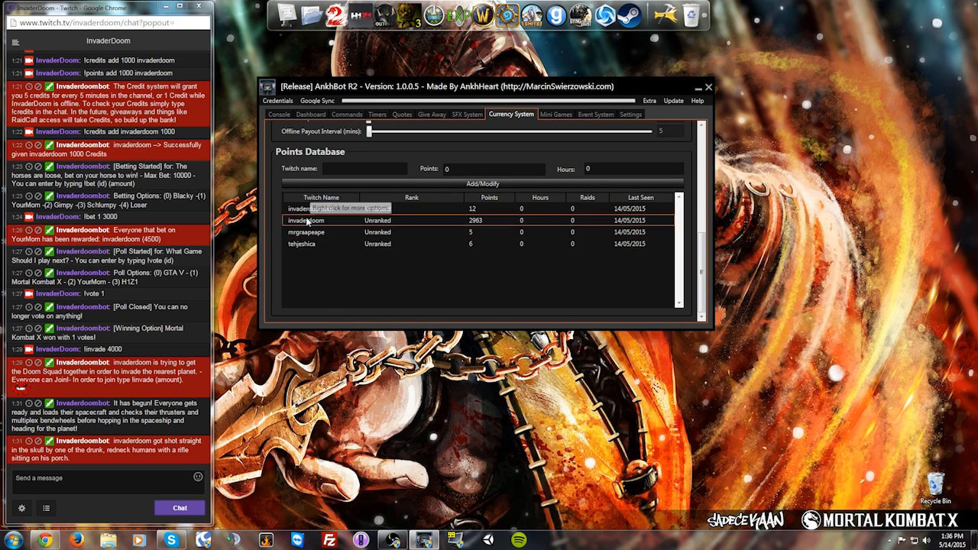
drag(704, 279, 704, 171)
click(650, 100)
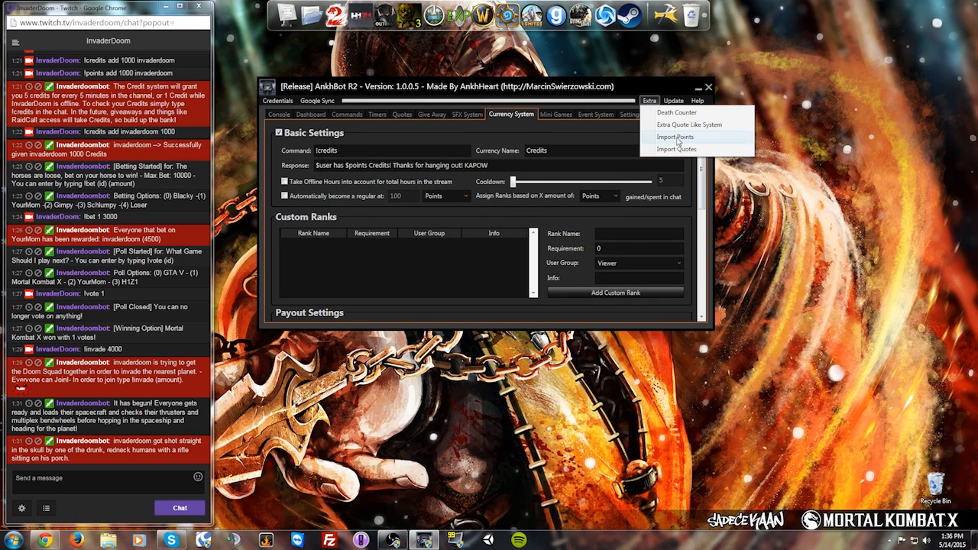
Step: Open the Death Counter from the Extra tools and arrange it beside the main bot window
click(637, 103)
click(648, 101)
click(662, 116)
drag(438, 93, 629, 171)
drag(524, 138, 526, 56)
click(720, 186)
drag(693, 184, 626, 158)
Step: Set the death counter's Start Amount to 1 and start the counter
drag(609, 281, 544, 279)
text(1)
click(589, 266)
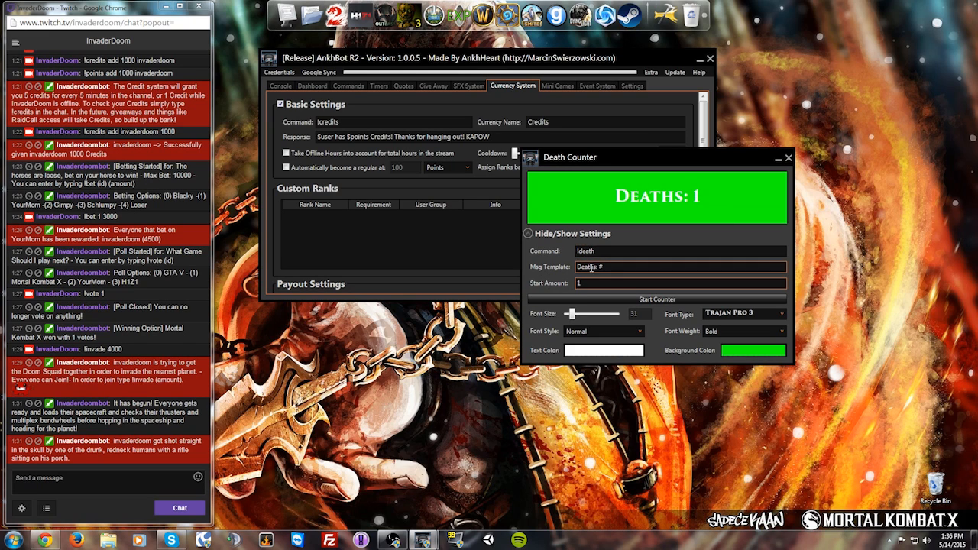
click(639, 300)
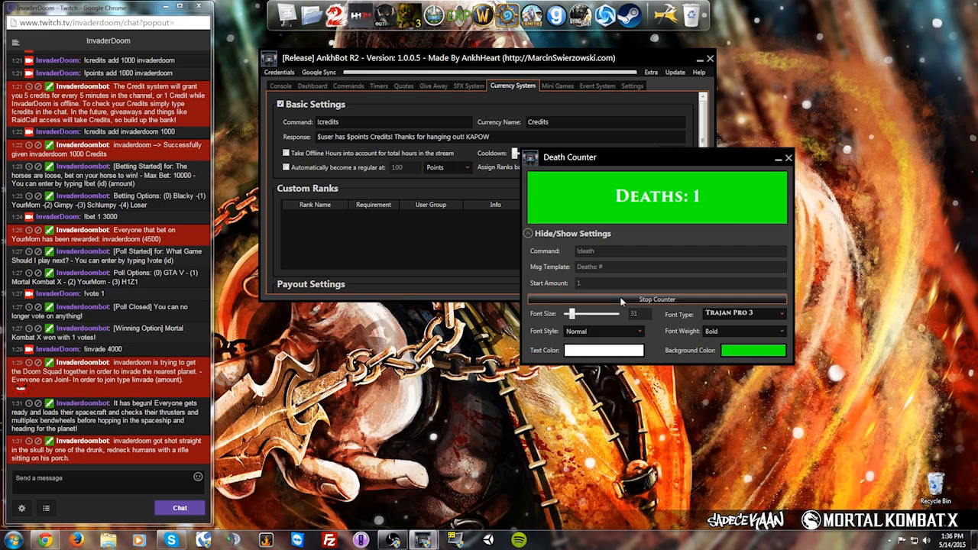
drag(617, 156, 693, 166)
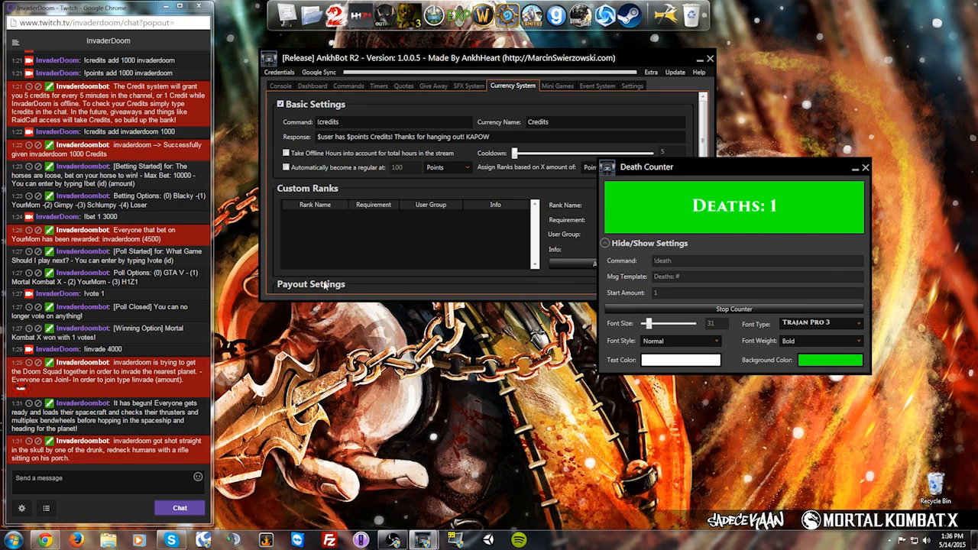
Step: Send !death 2 and !death 50 in Twitch chat, then stop the counter at 50
click(104, 480)
text(!death )
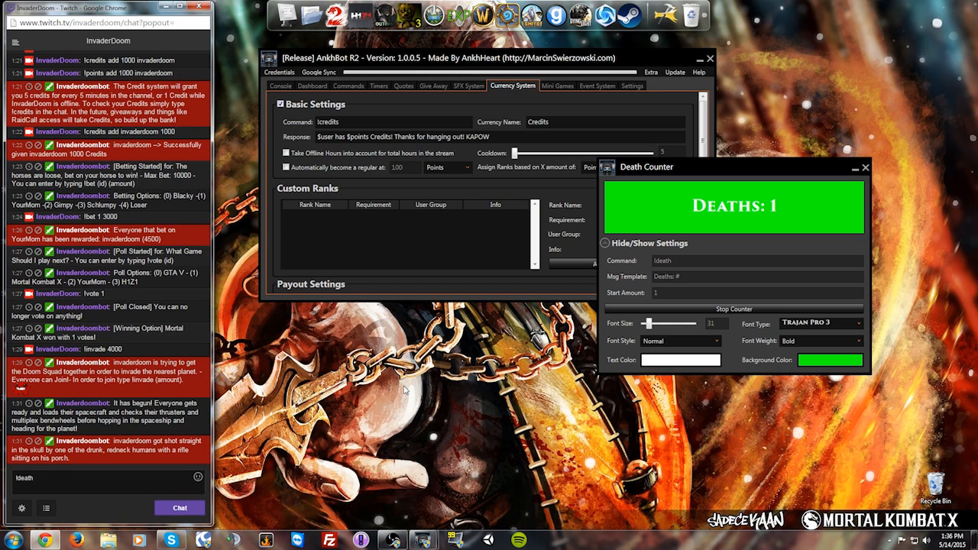
text(2)
key(Return)
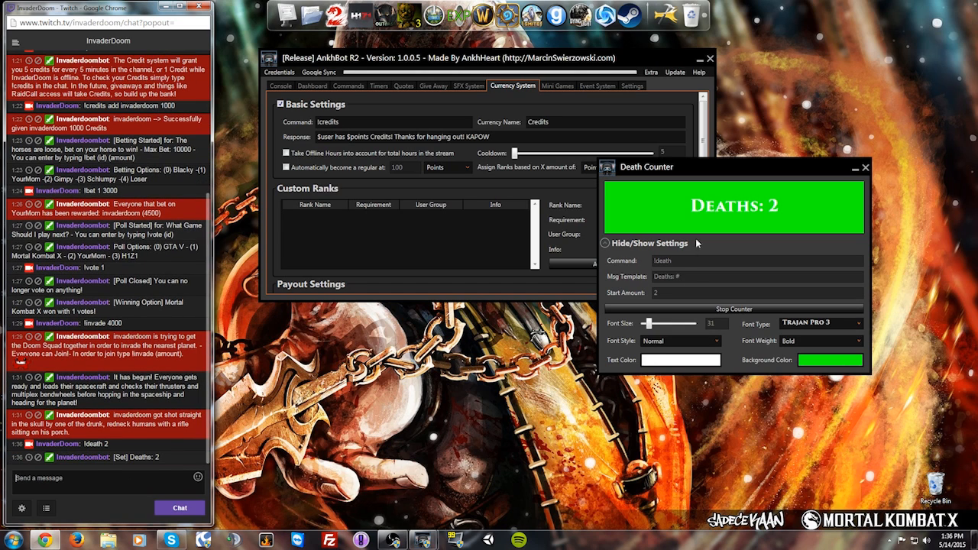
text(!)
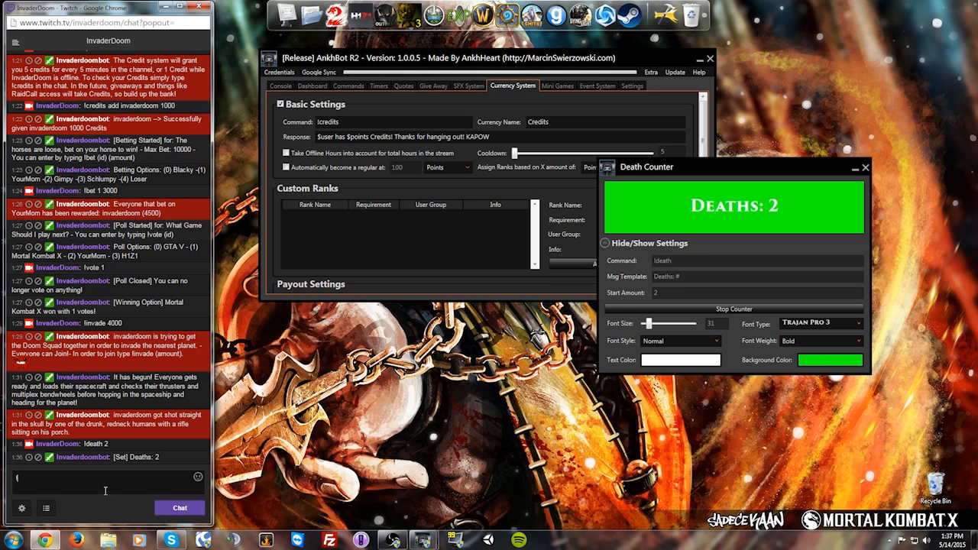
text(death 50)
key(Return)
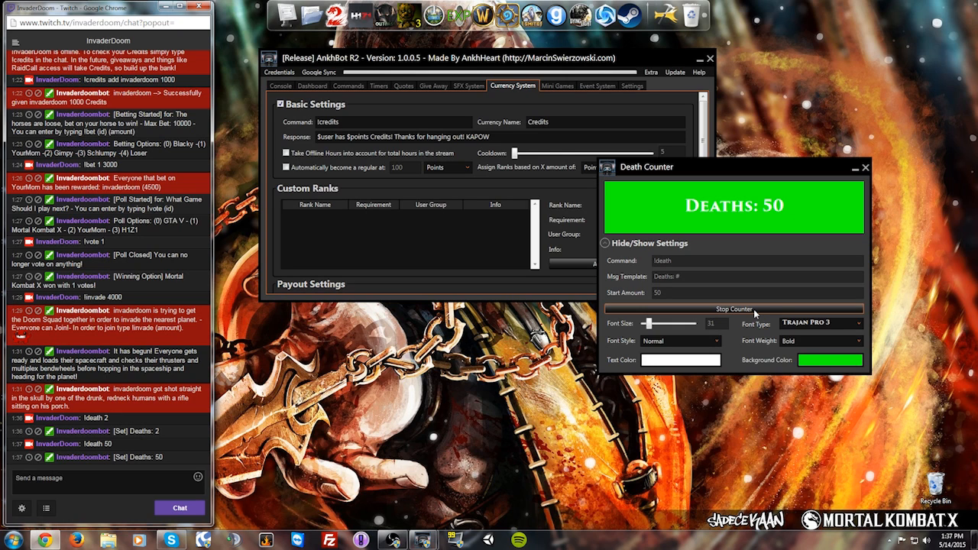
drag(725, 174, 738, 225)
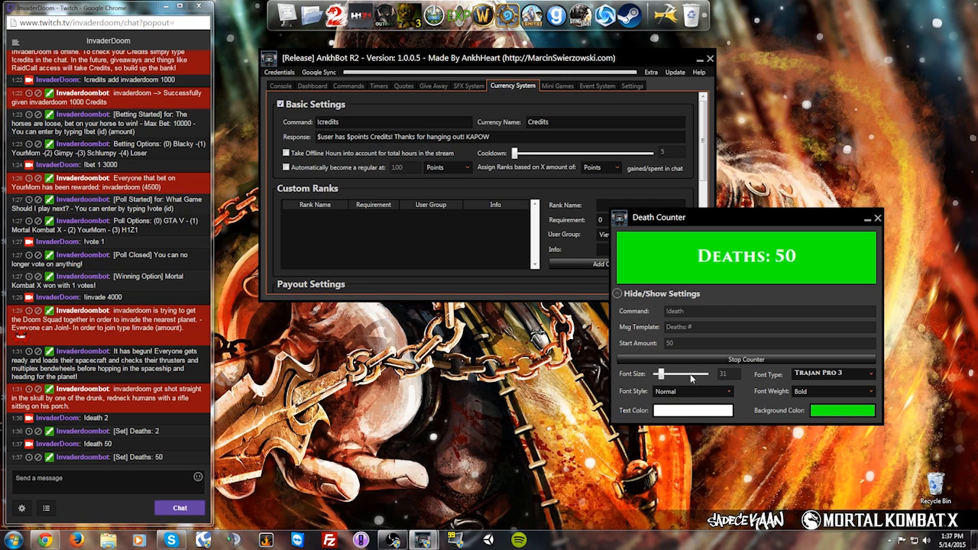
click(718, 359)
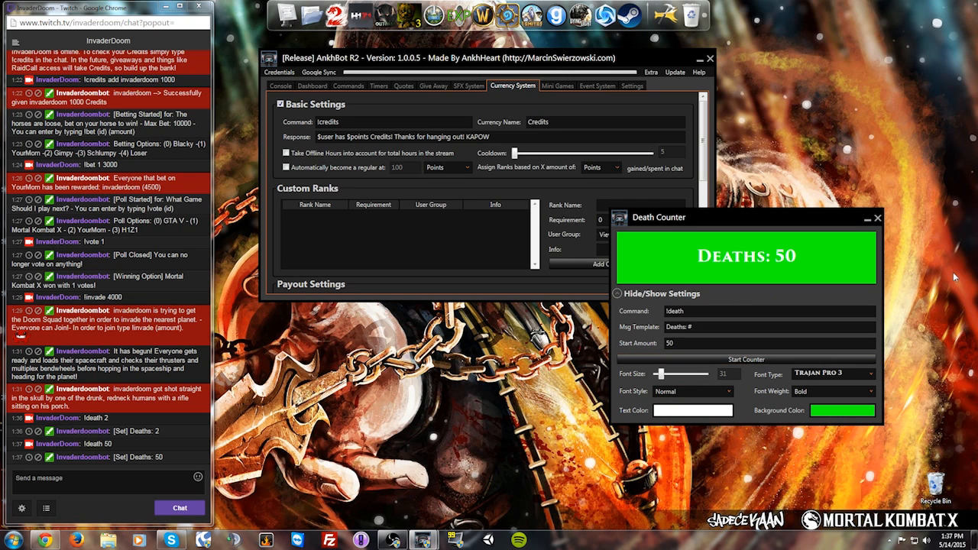
Step: Close the Death Counter, glance through the Extra tools and Quotes, then return to the Console tab
click(878, 219)
click(652, 72)
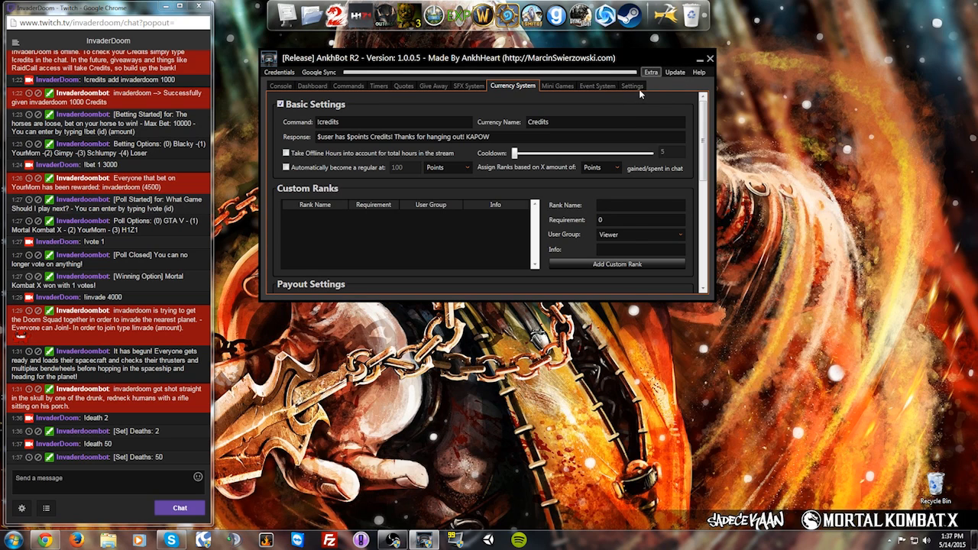
click(651, 72)
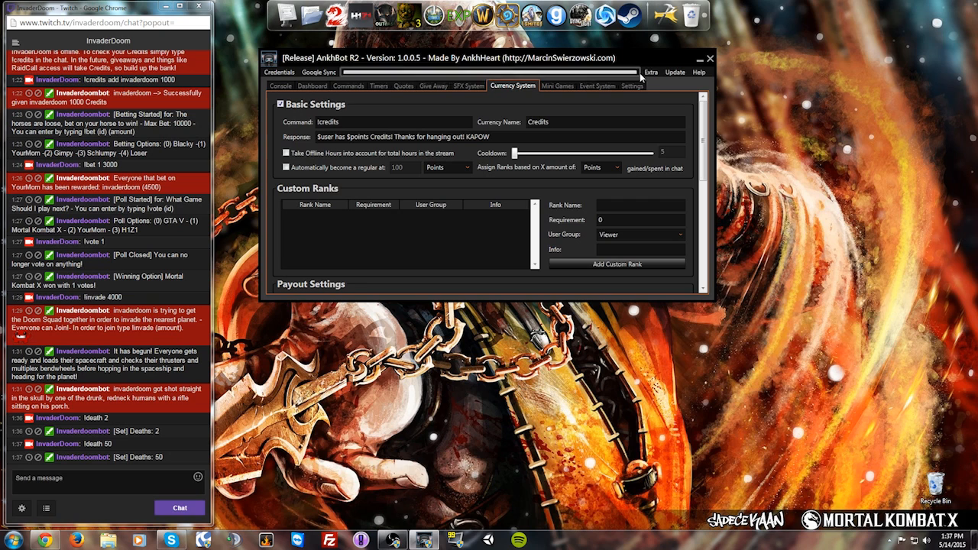
click(598, 85)
click(399, 86)
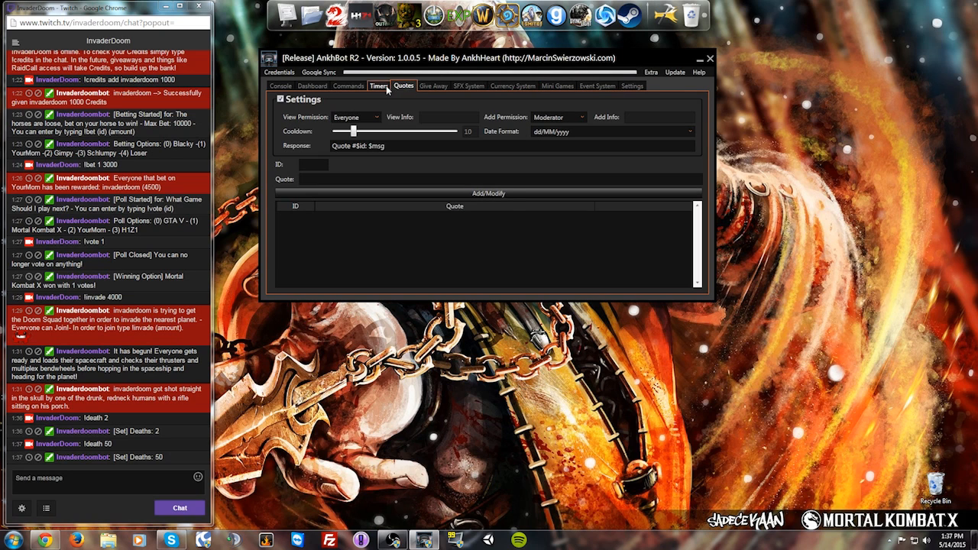
click(278, 87)
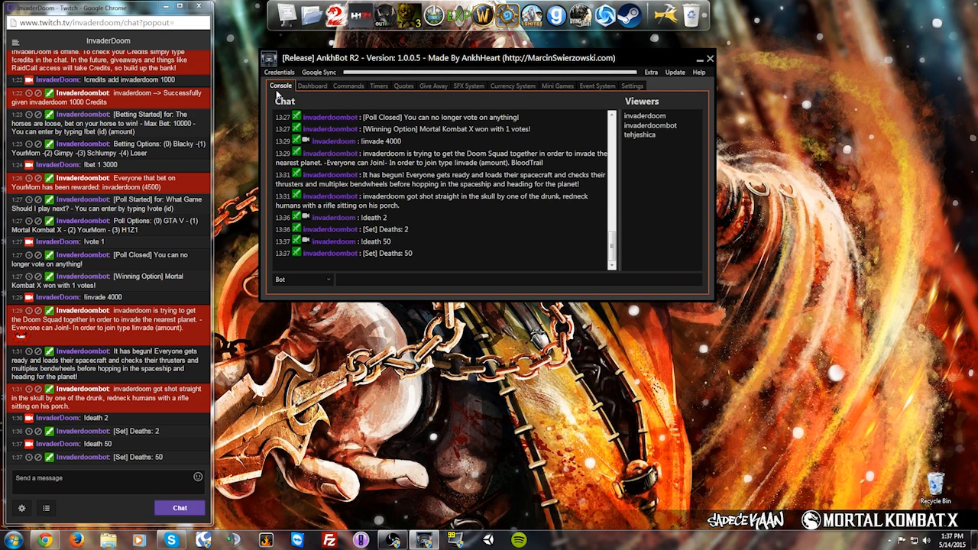